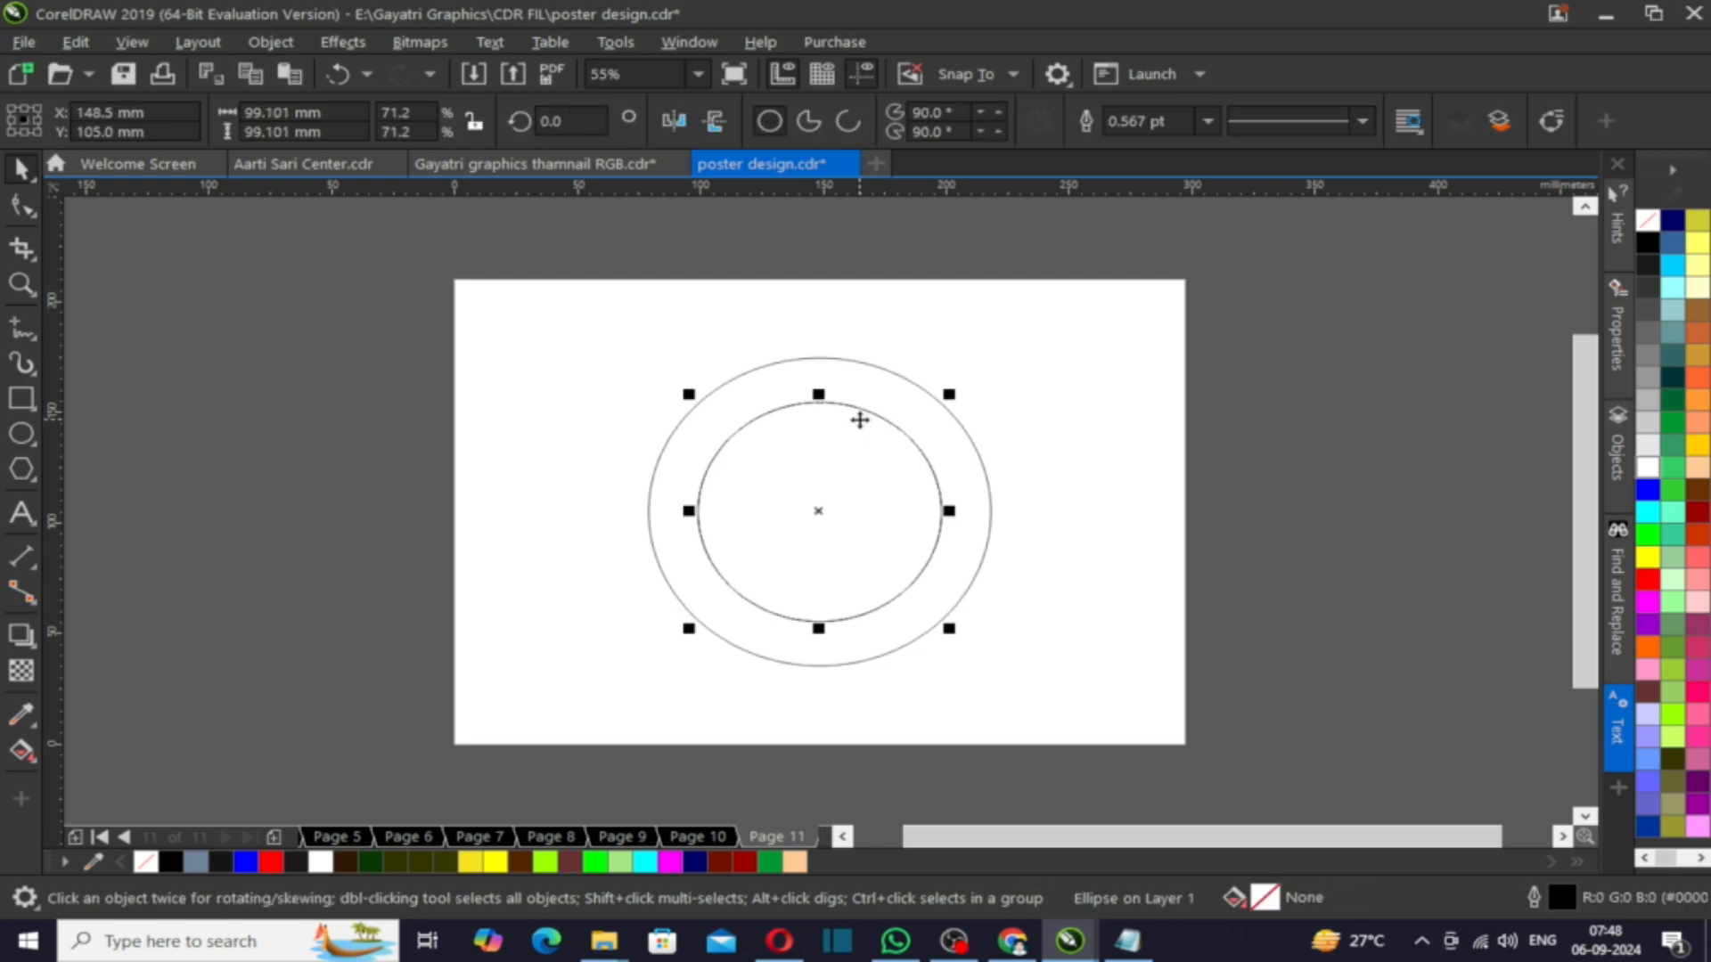
- Select both ring circles and add a drop shadow across the ring with the Drop Shadow tool
click(917, 393)
click(867, 398)
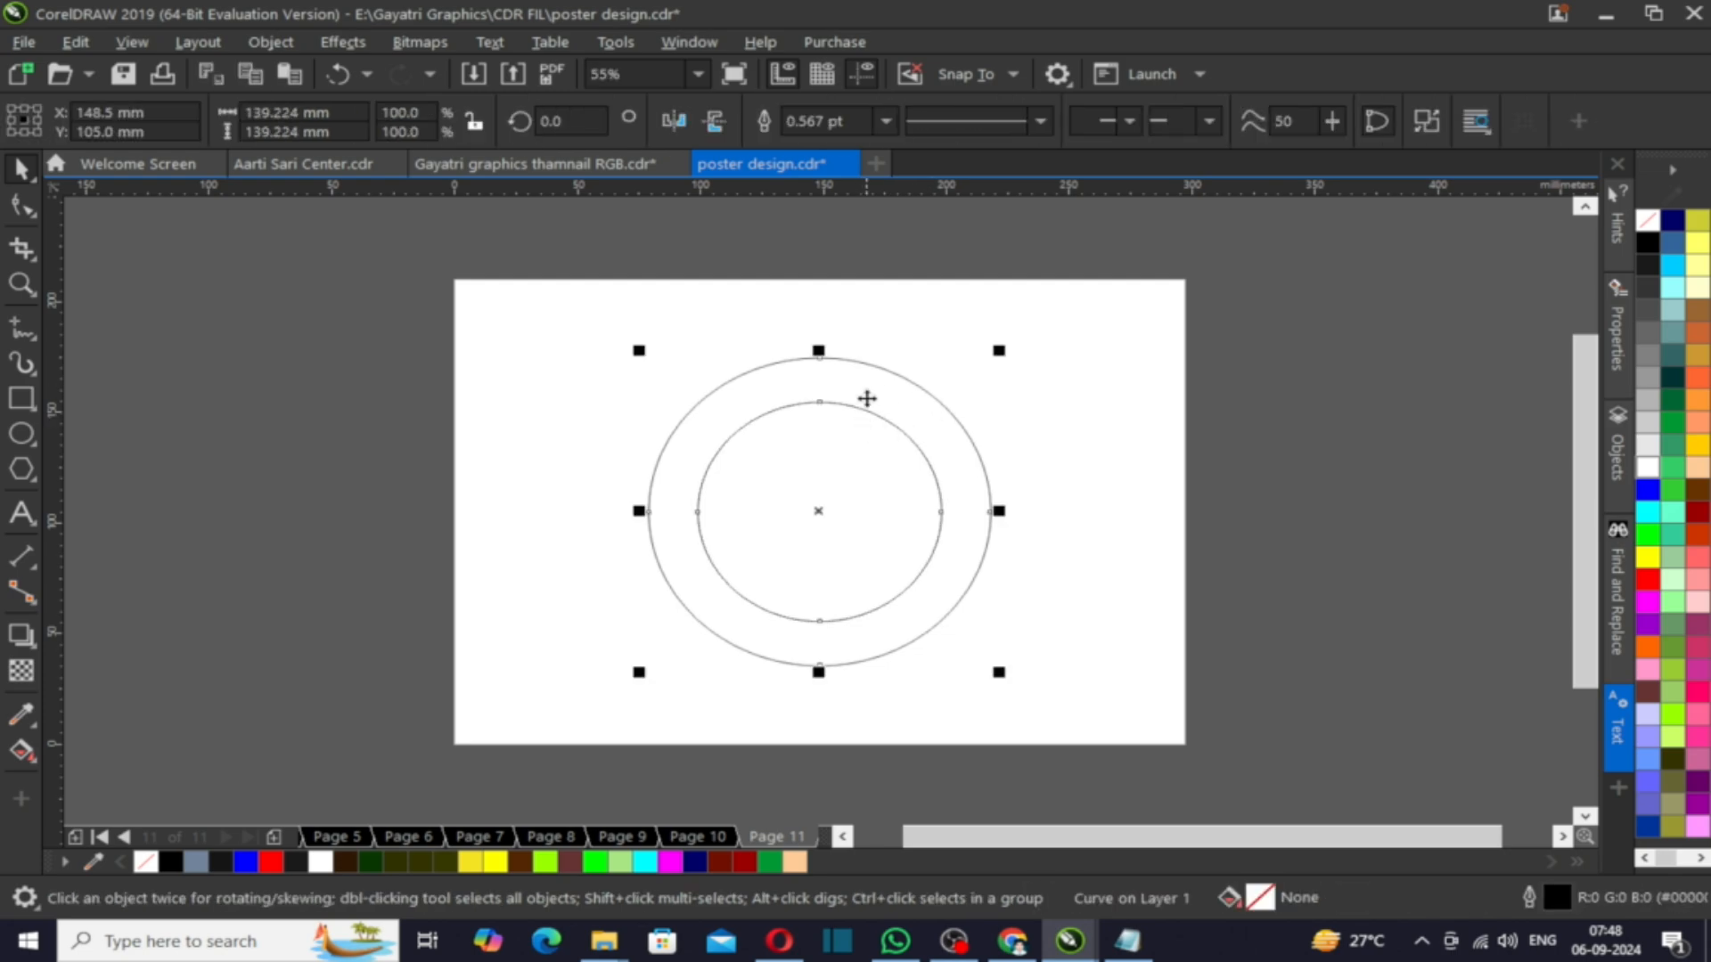
click(12, 645)
drag(648, 512, 997, 538)
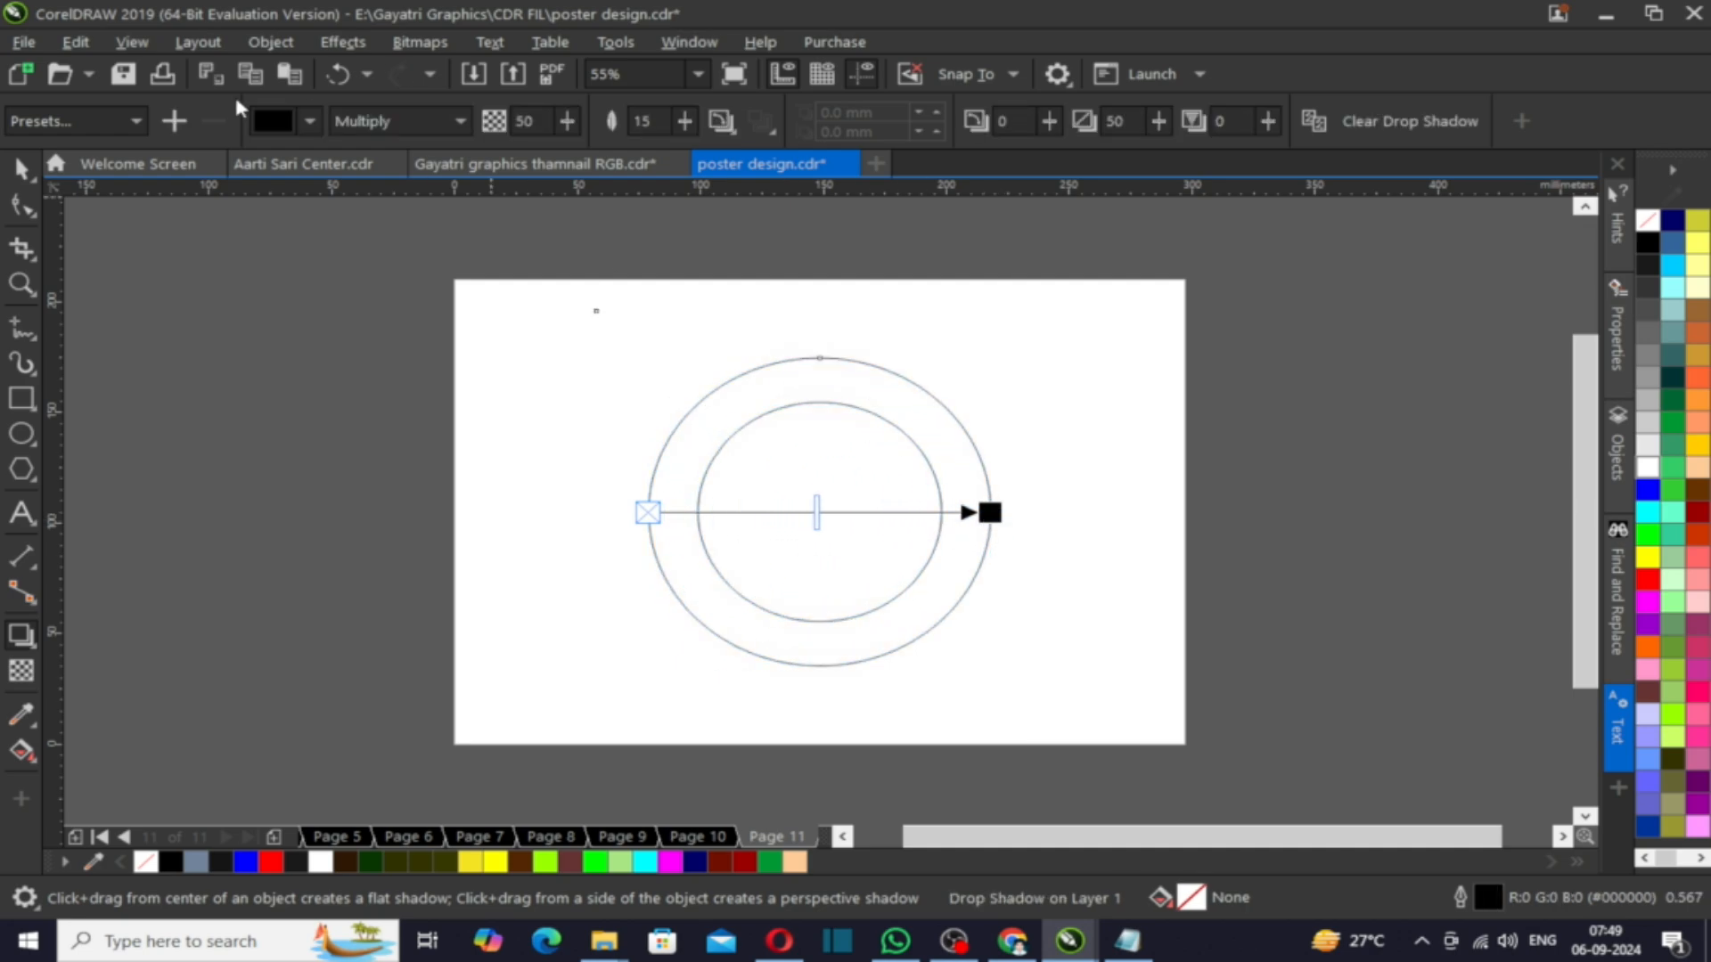
- Set the shadow's blend mode to Normal and opacity to 100, adjusting its feather direction
click(397, 121)
click(374, 141)
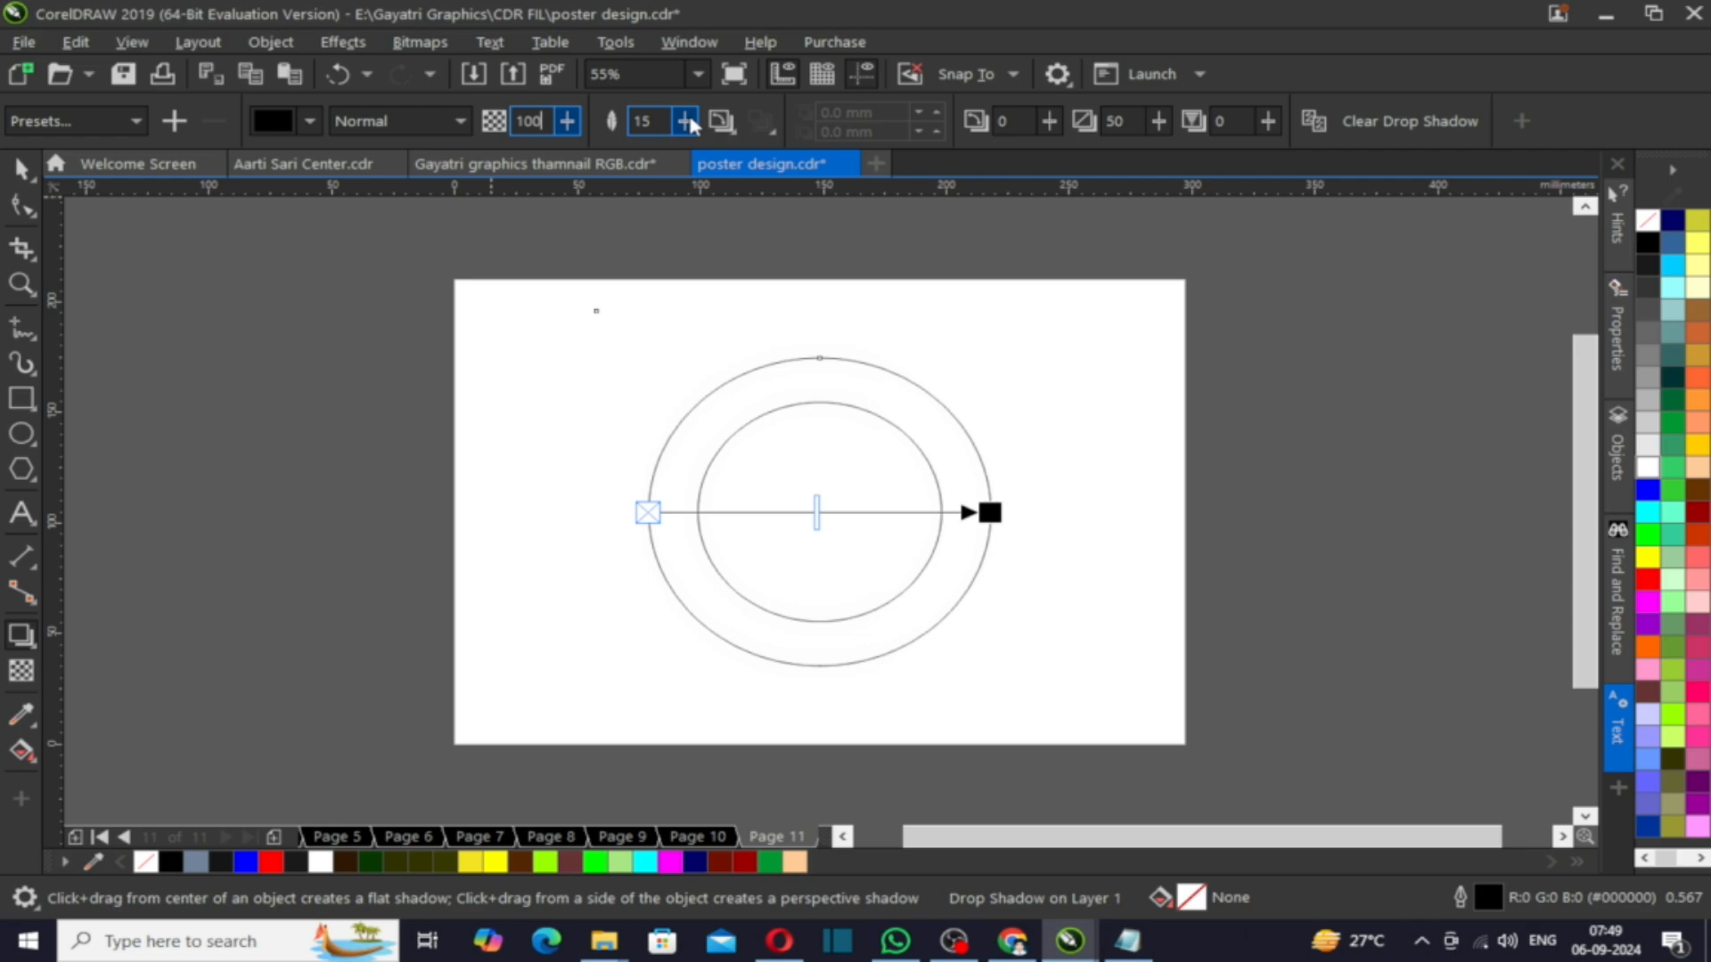
click(721, 121)
click(772, 210)
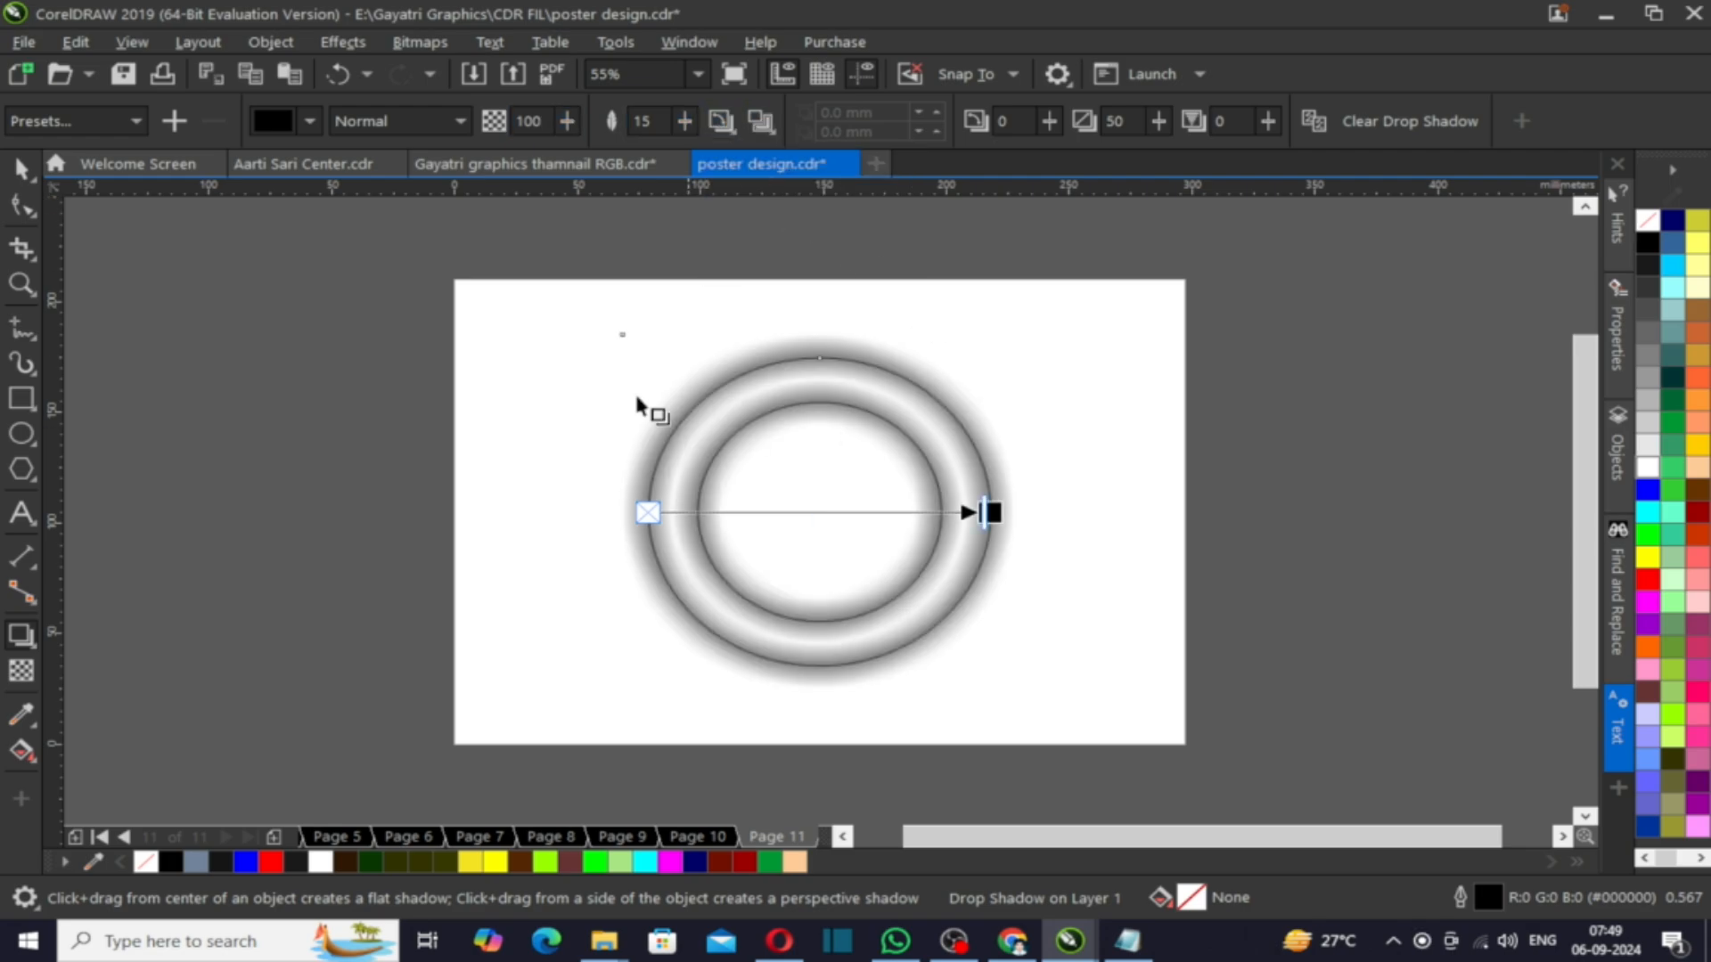
- Place the ring's shadow inside the ring shape as a PowerClip
click(23, 167)
click(689, 416)
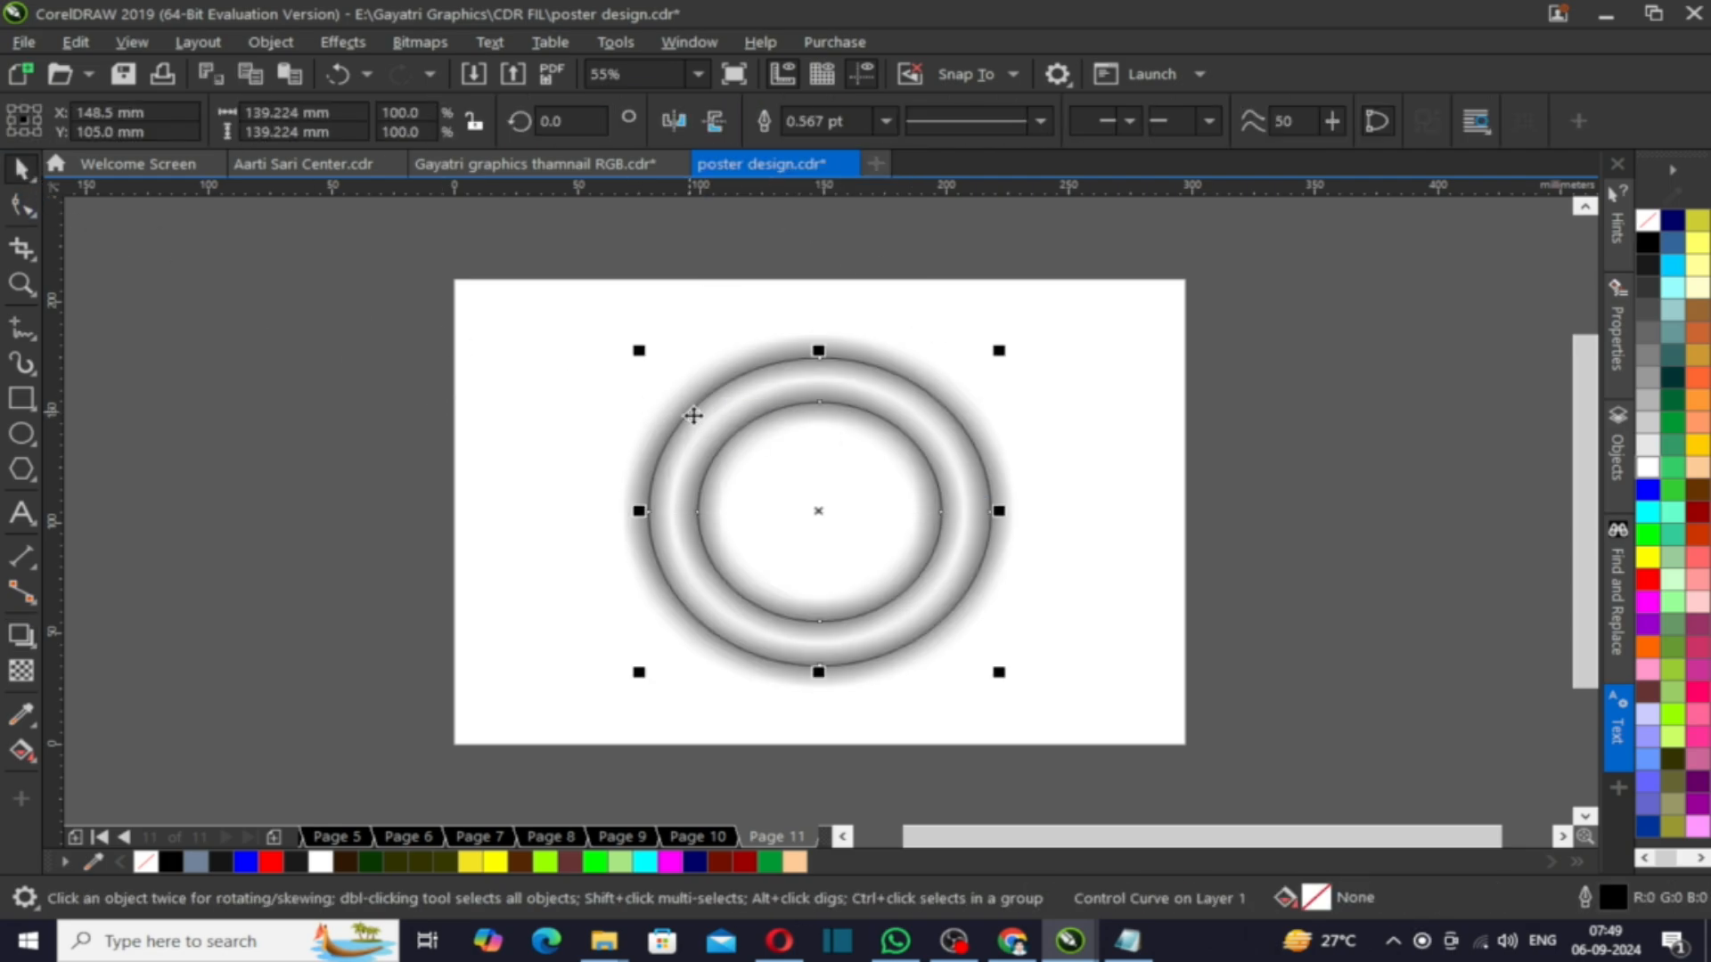
right_click(693, 415)
click(669, 443)
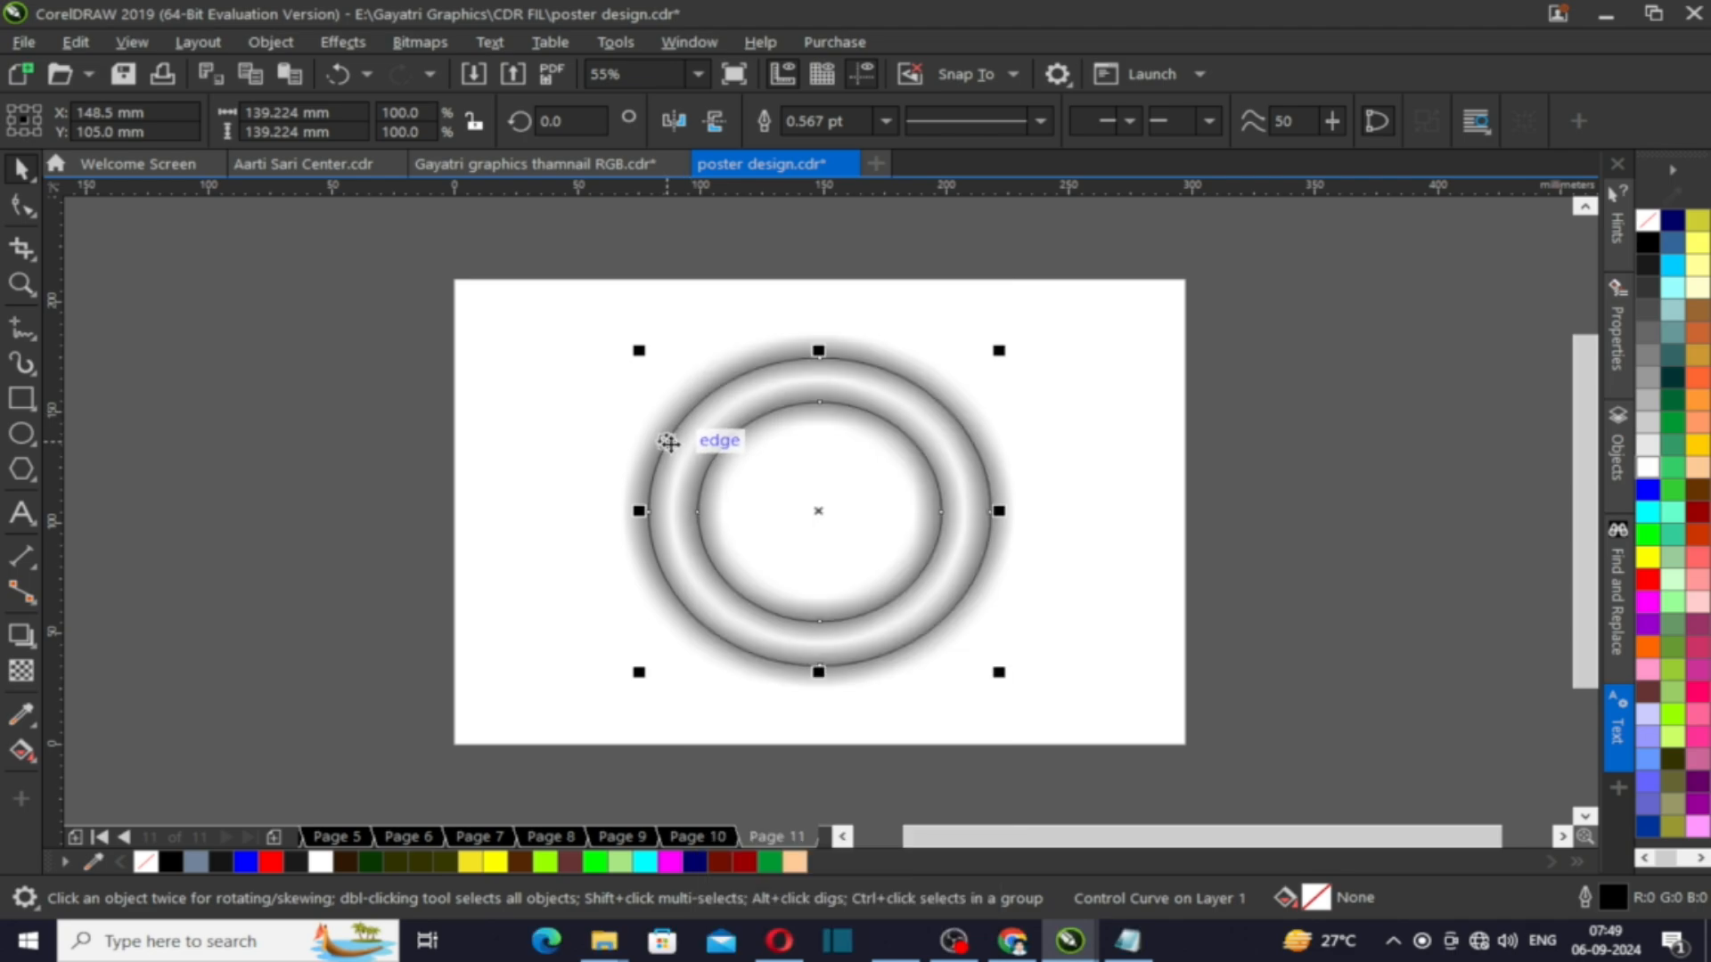
click(531, 473)
click(682, 444)
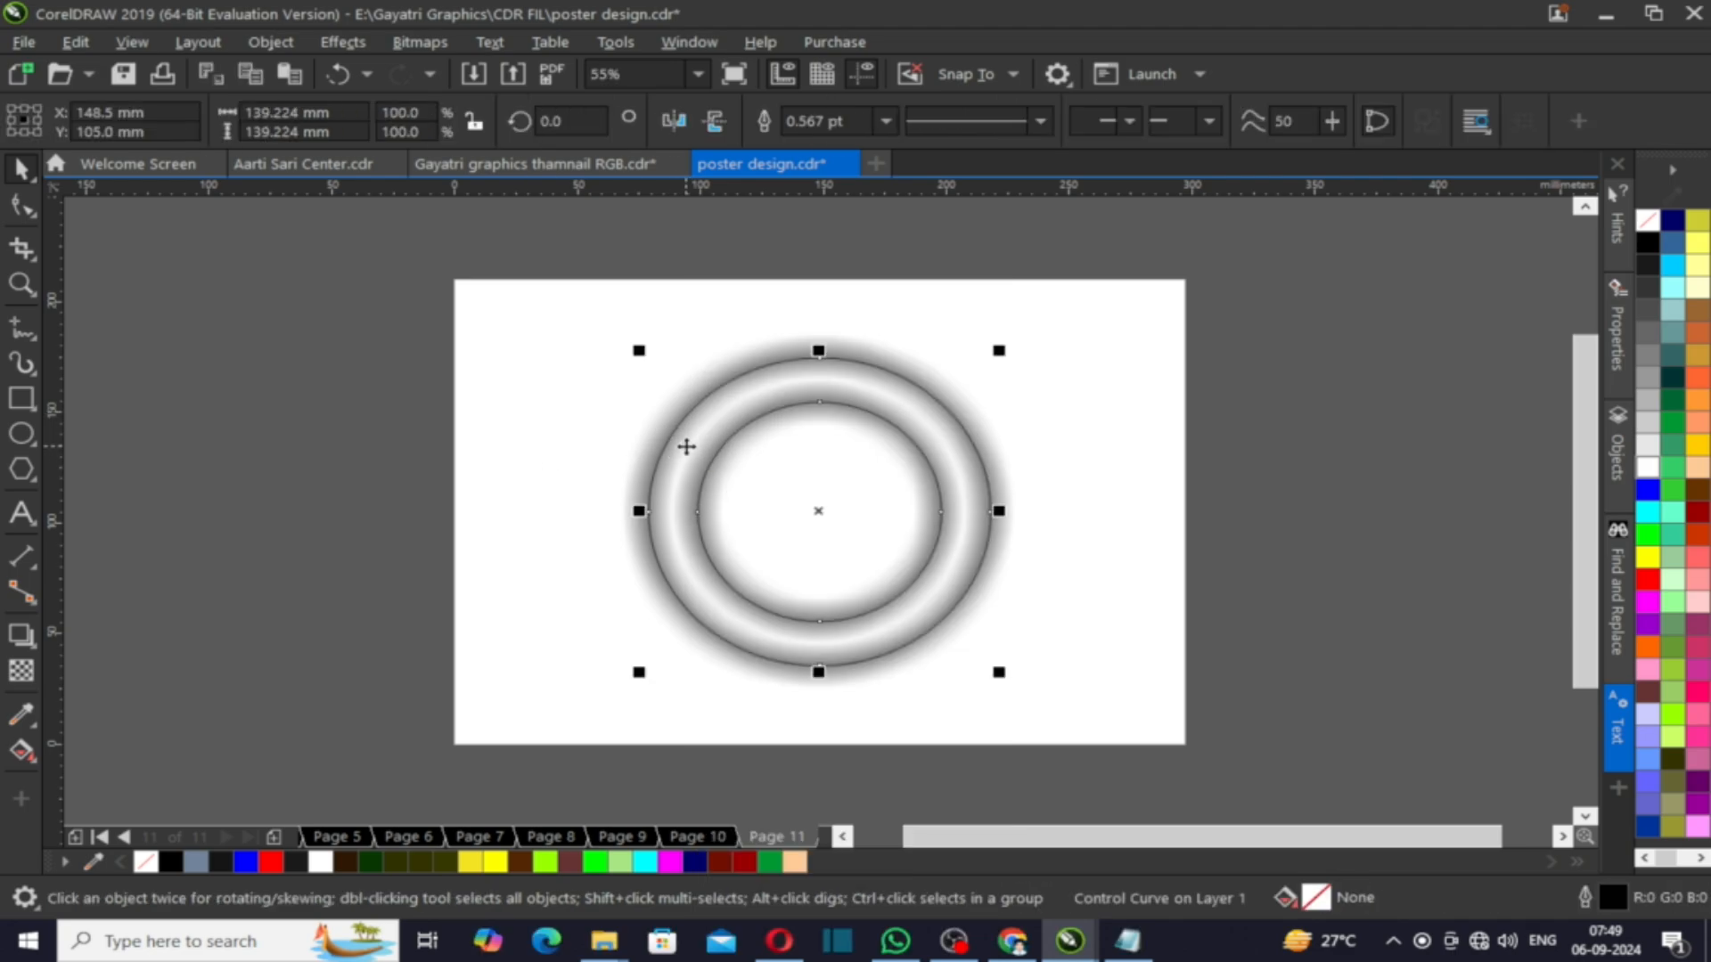
click(576, 497)
click(662, 481)
drag(645, 490, 718, 505)
key(ctrl+z)
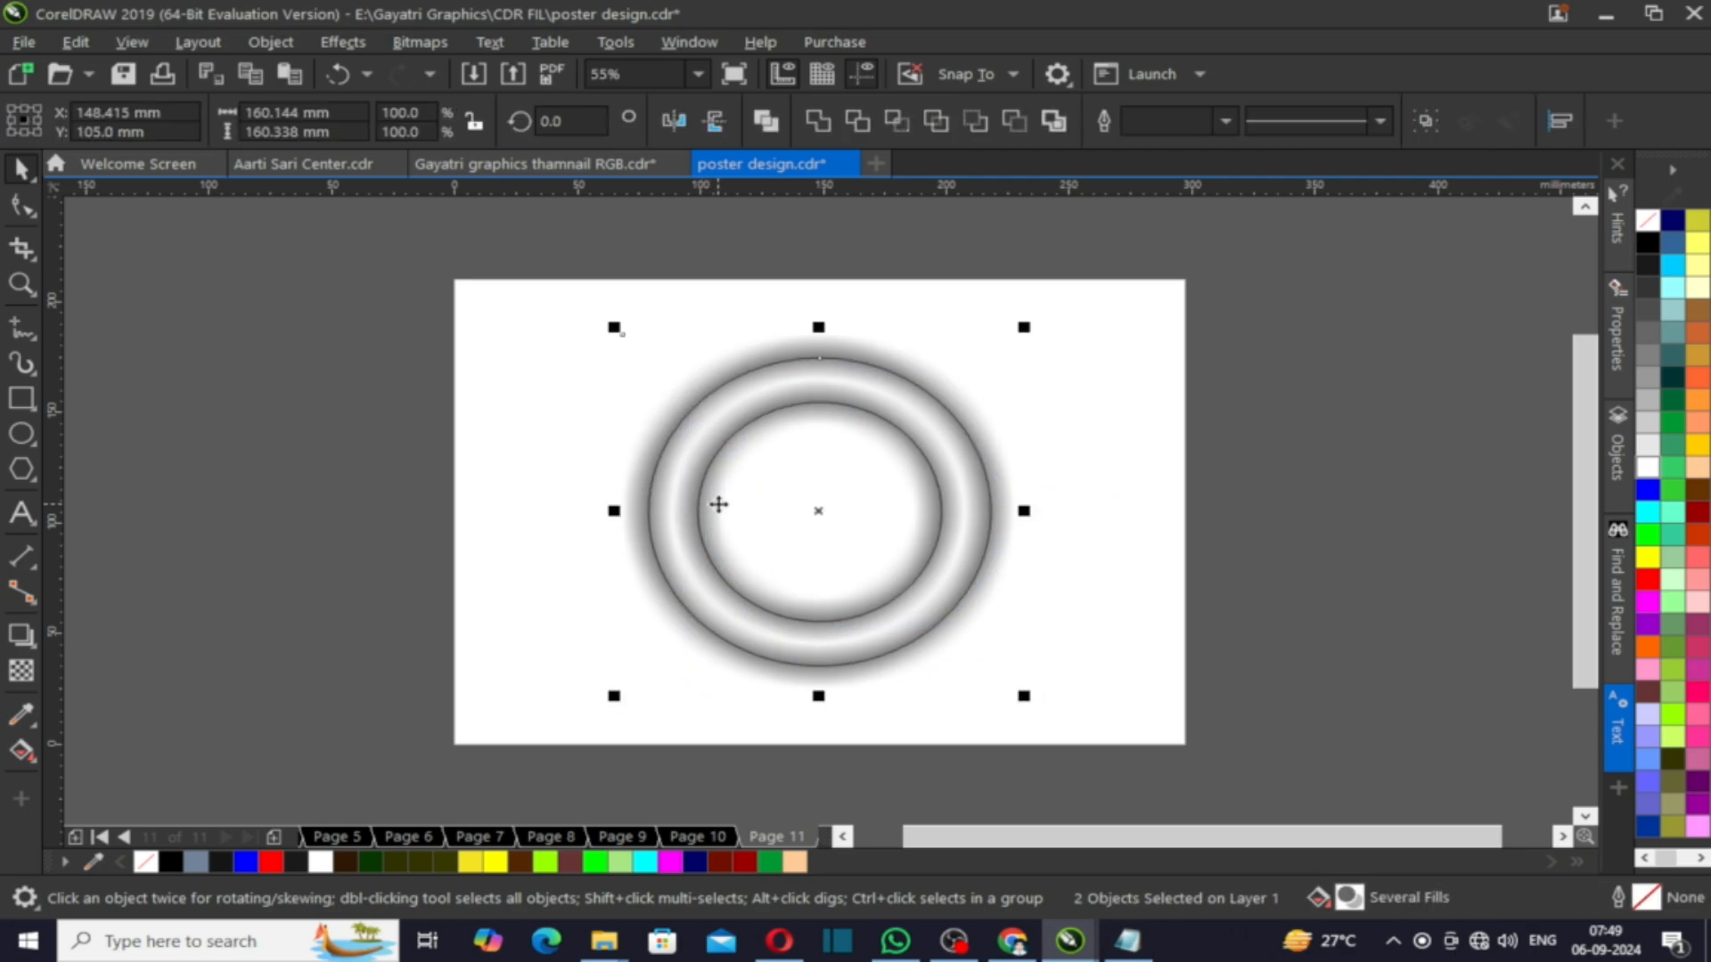
click(588, 431)
click(662, 486)
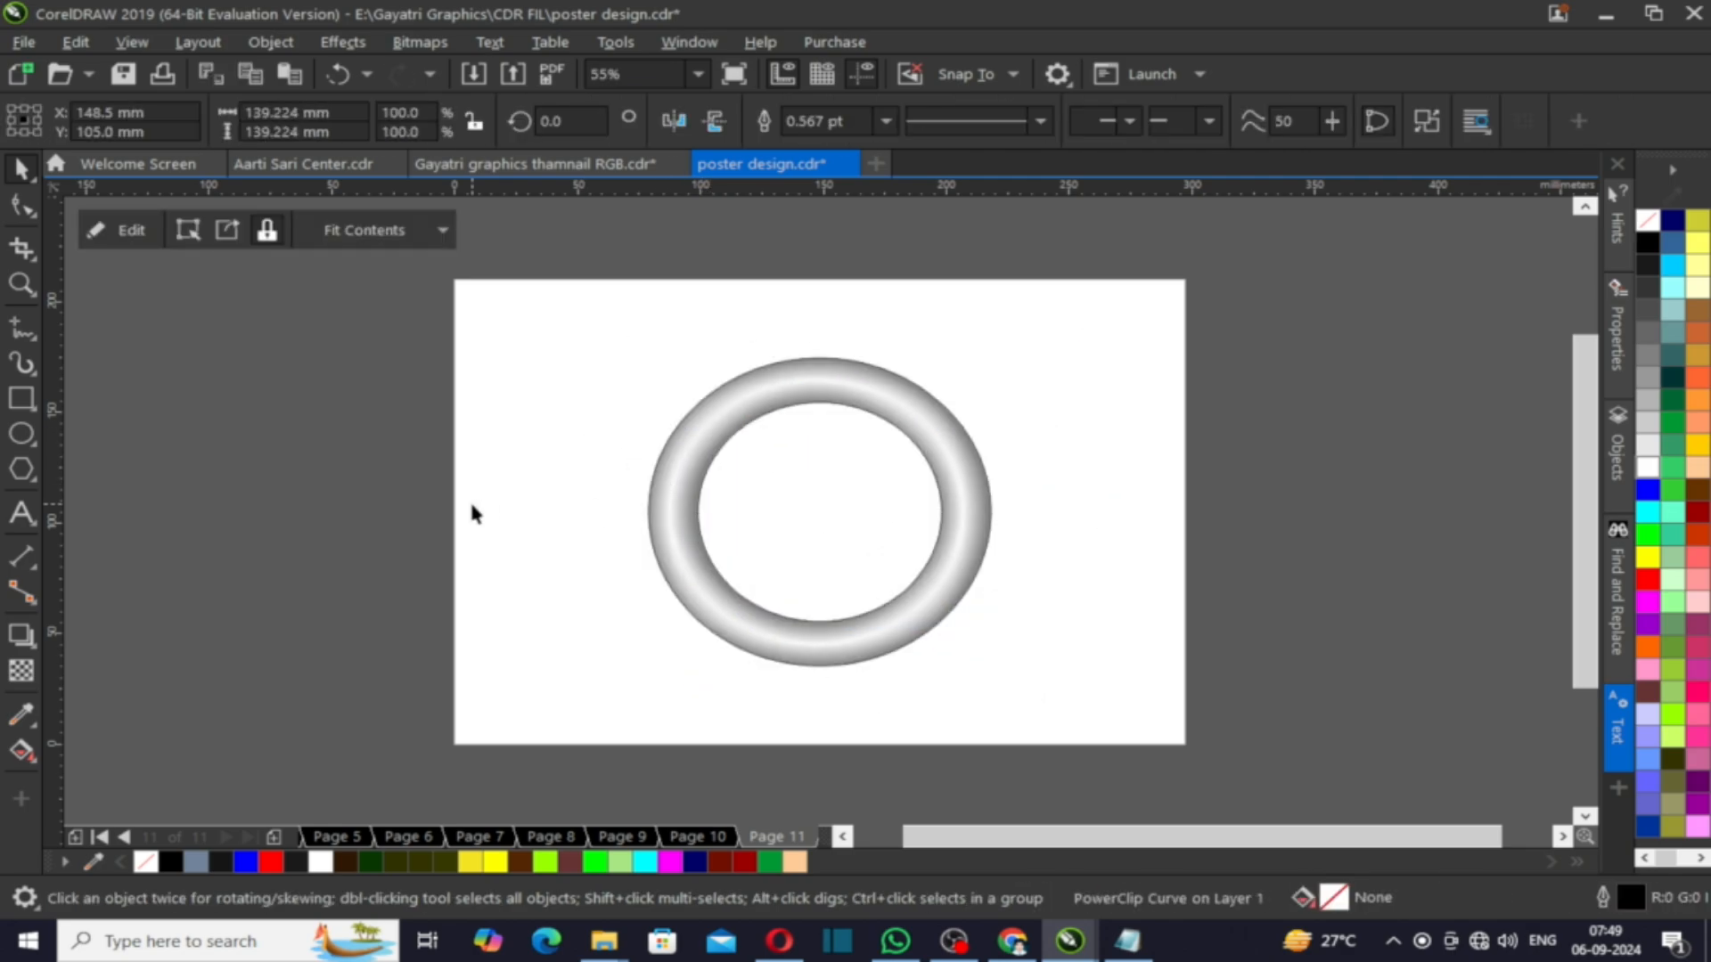
- Try to remove the ring's outline
click(470, 505)
scroll(780, 395, up, 2)
click(779, 395)
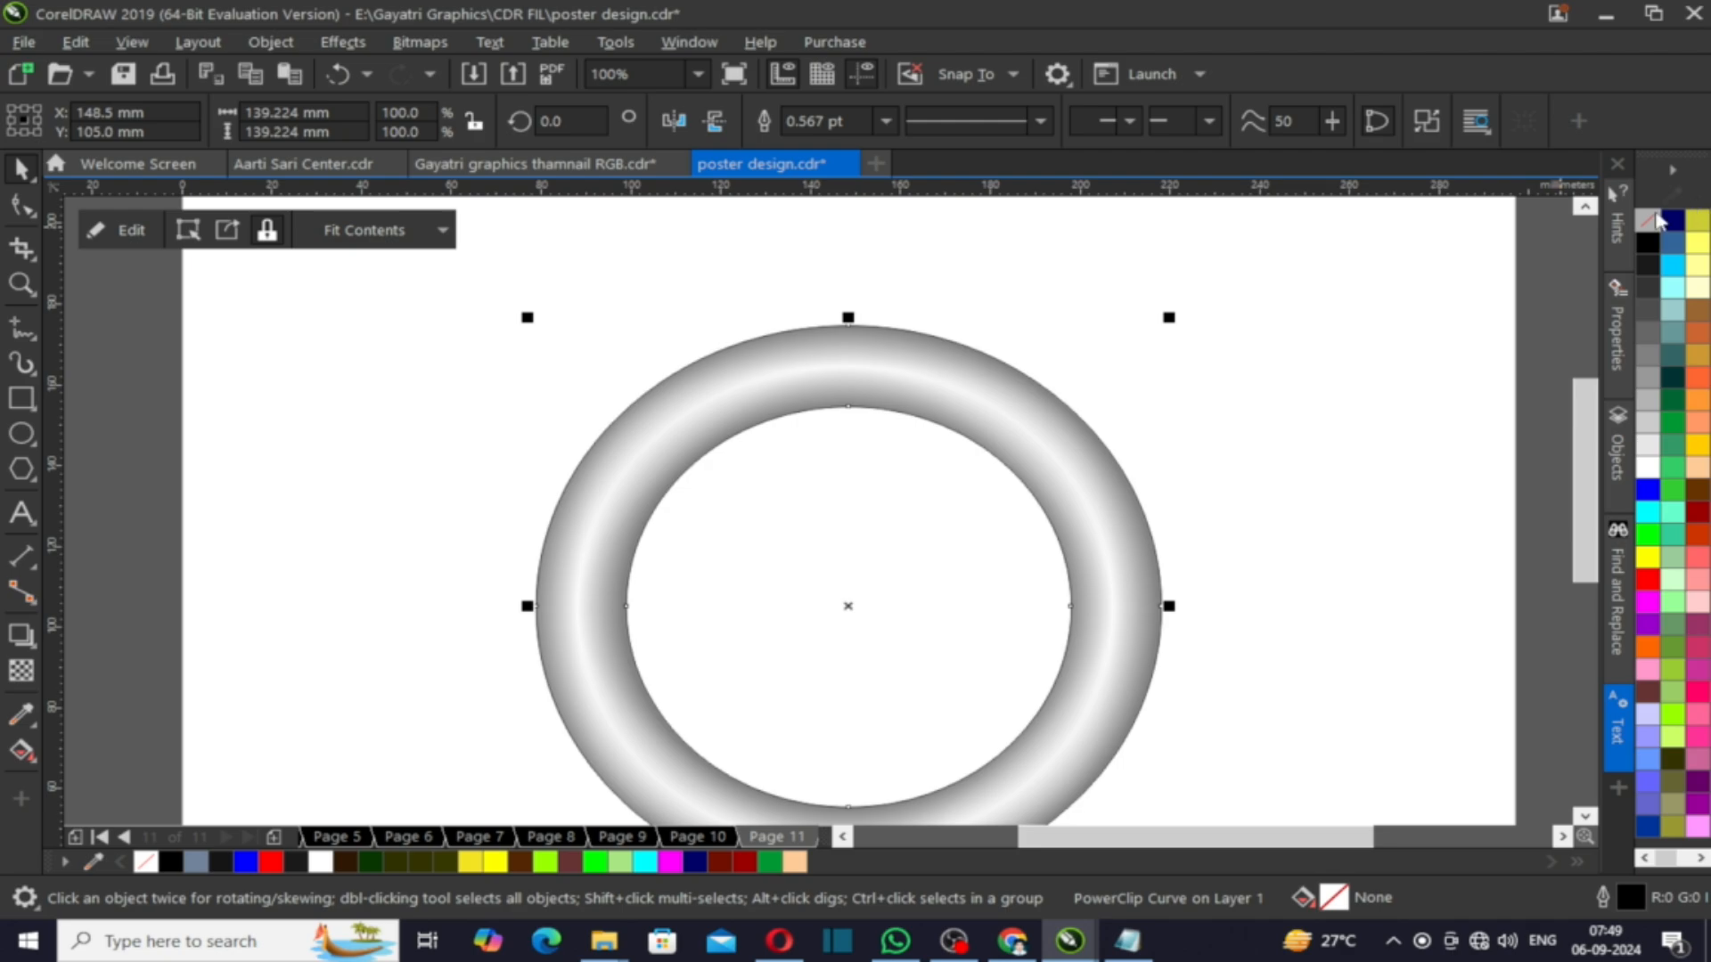
right_click(1650, 217)
click(1362, 331)
key(ctrl+z)
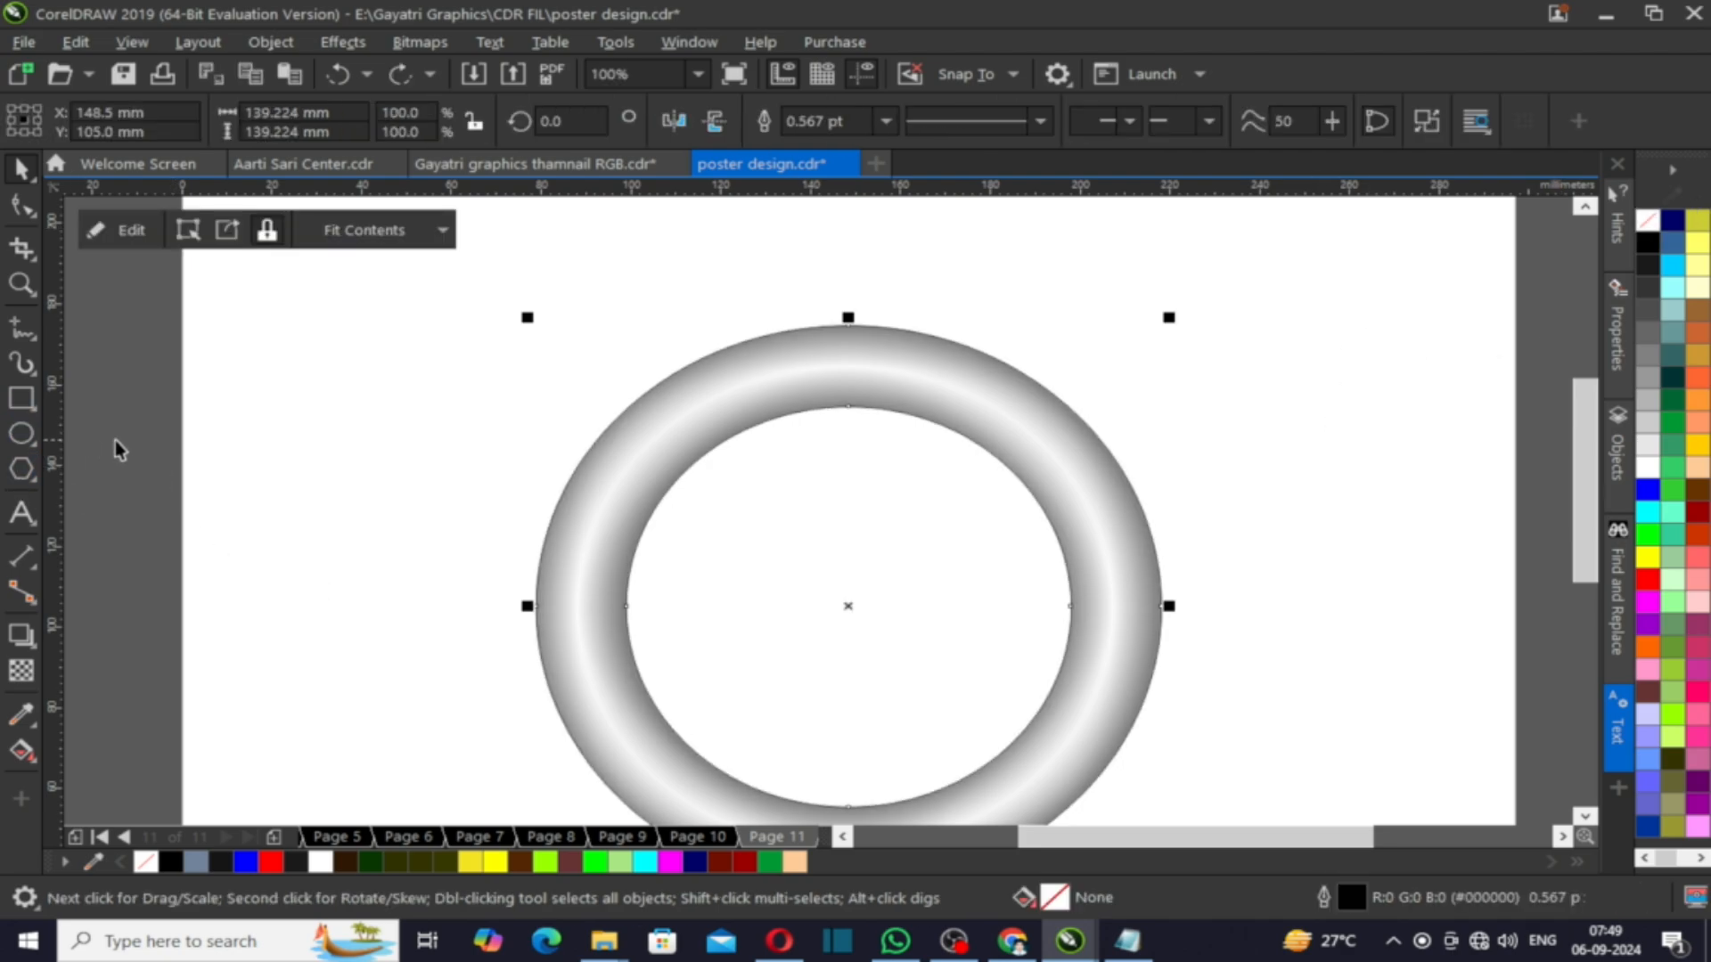
- Draw a circle about 40 mm wide overlapping the top of the ring
click(21, 434)
scroll(234, 533, down, 1)
scroll(431, 445, up, 1)
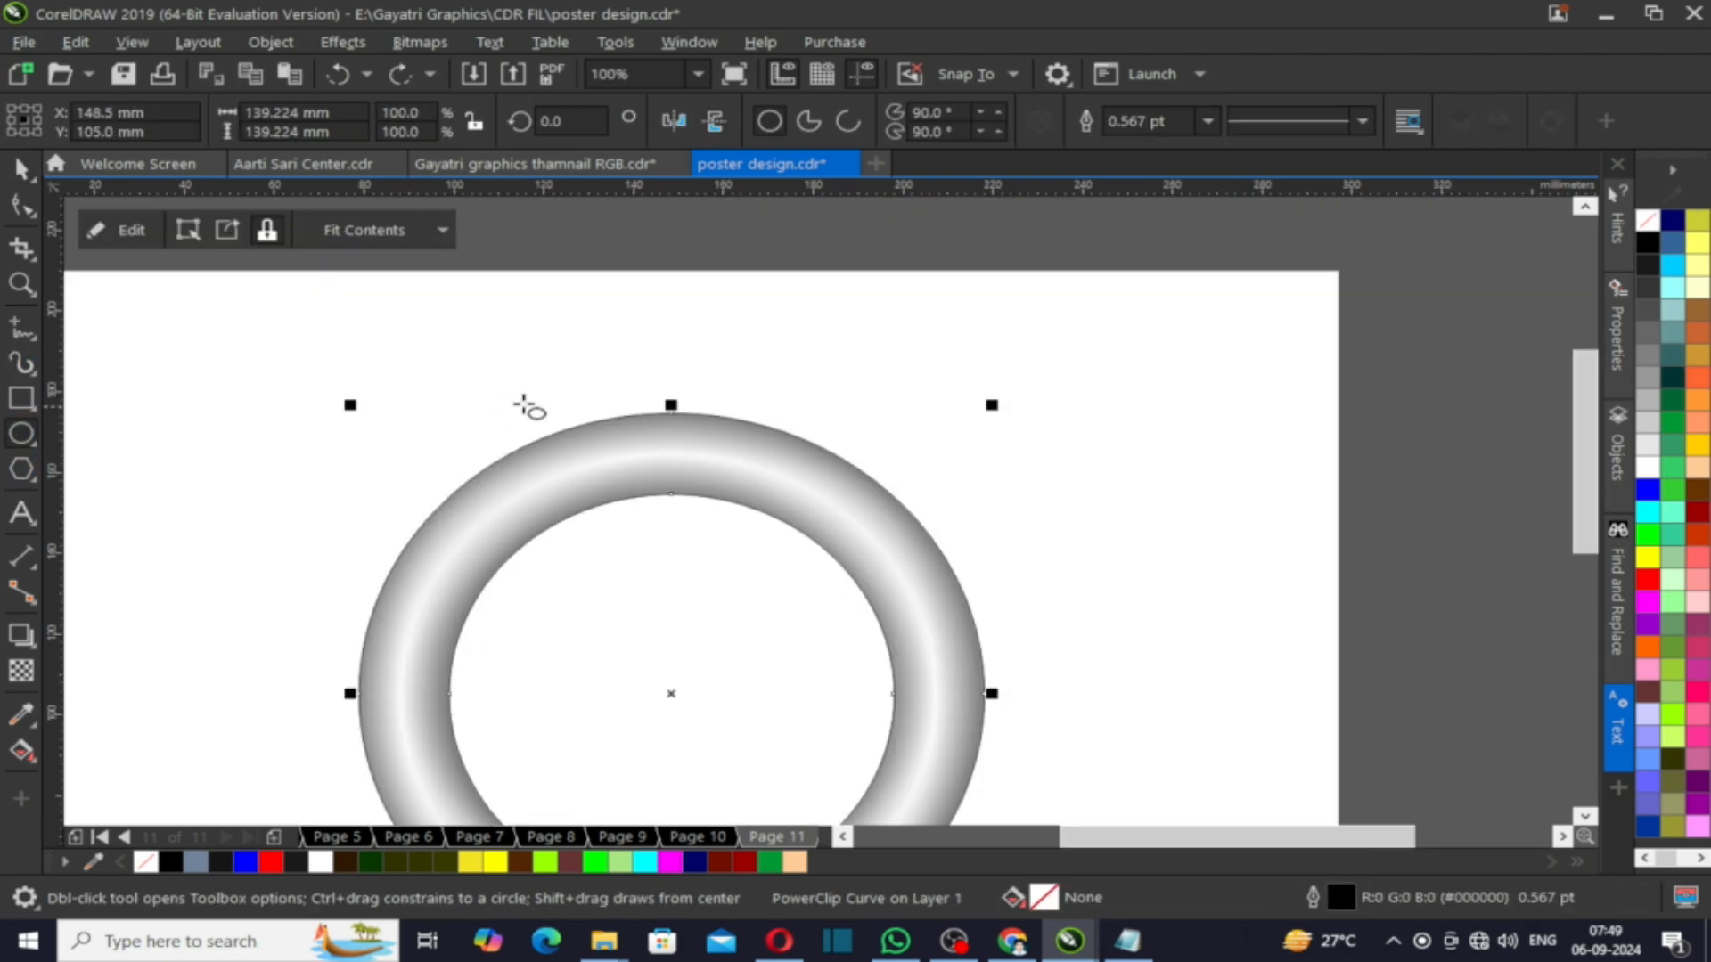
drag(516, 385, 699, 553)
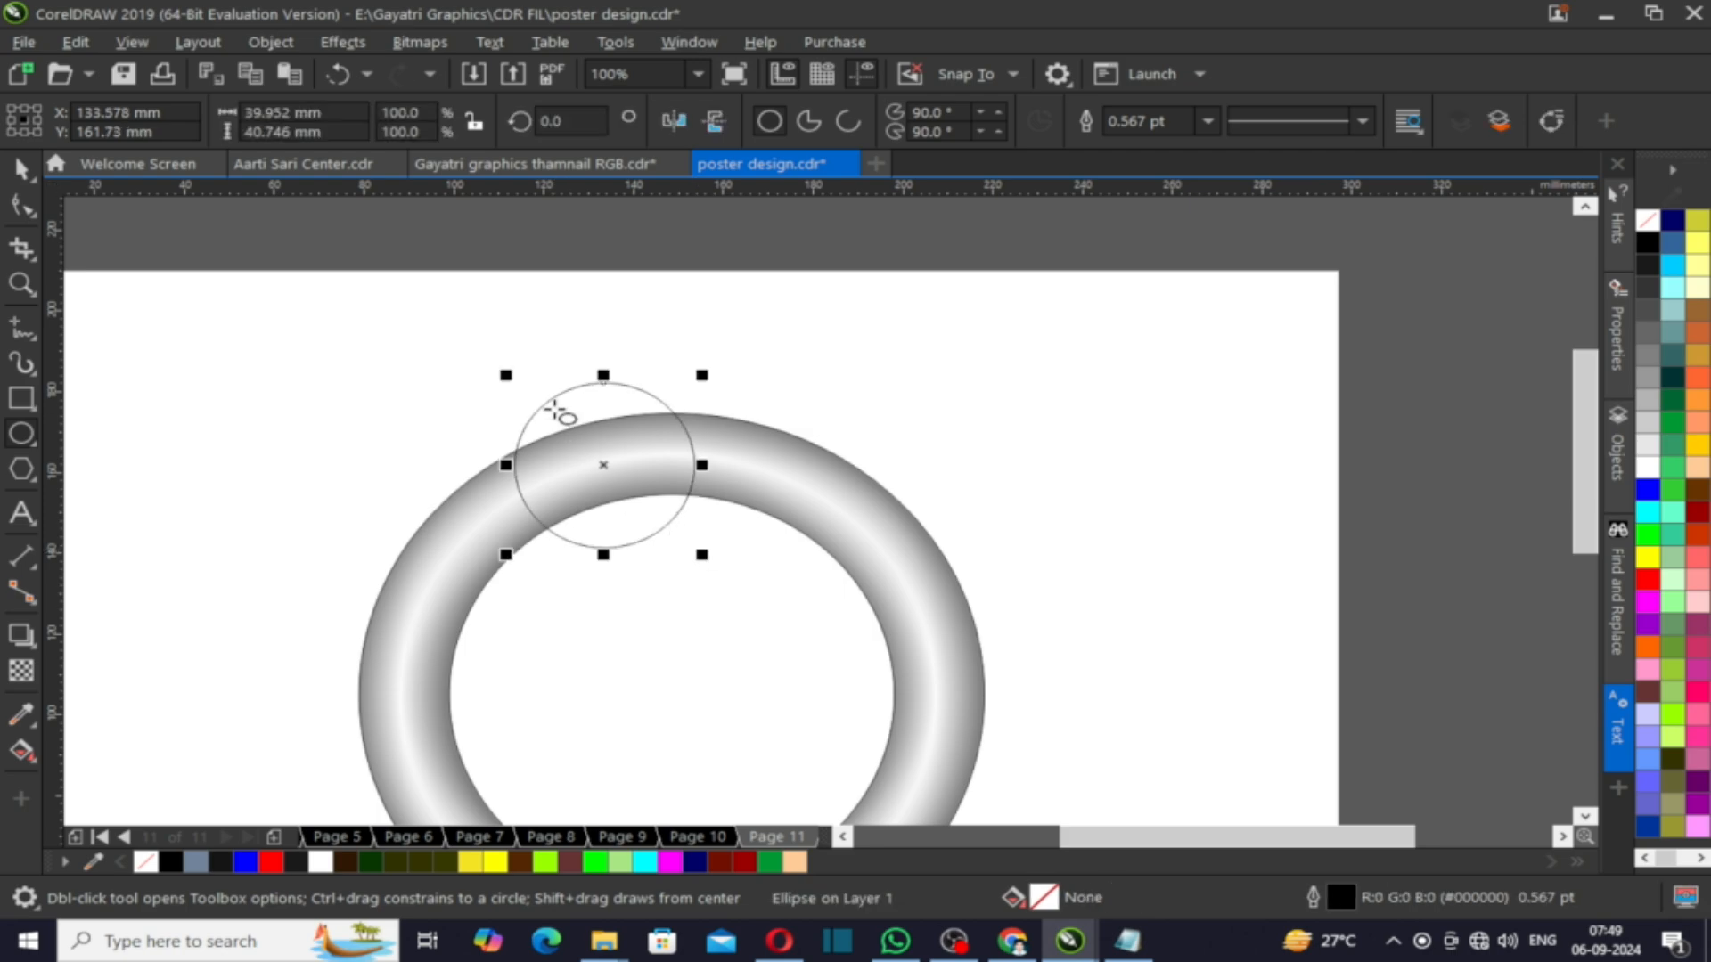
- Duplicate the circle, offsetting the copies along the top of the ring
key(space)
drag(546, 425, 642, 411)
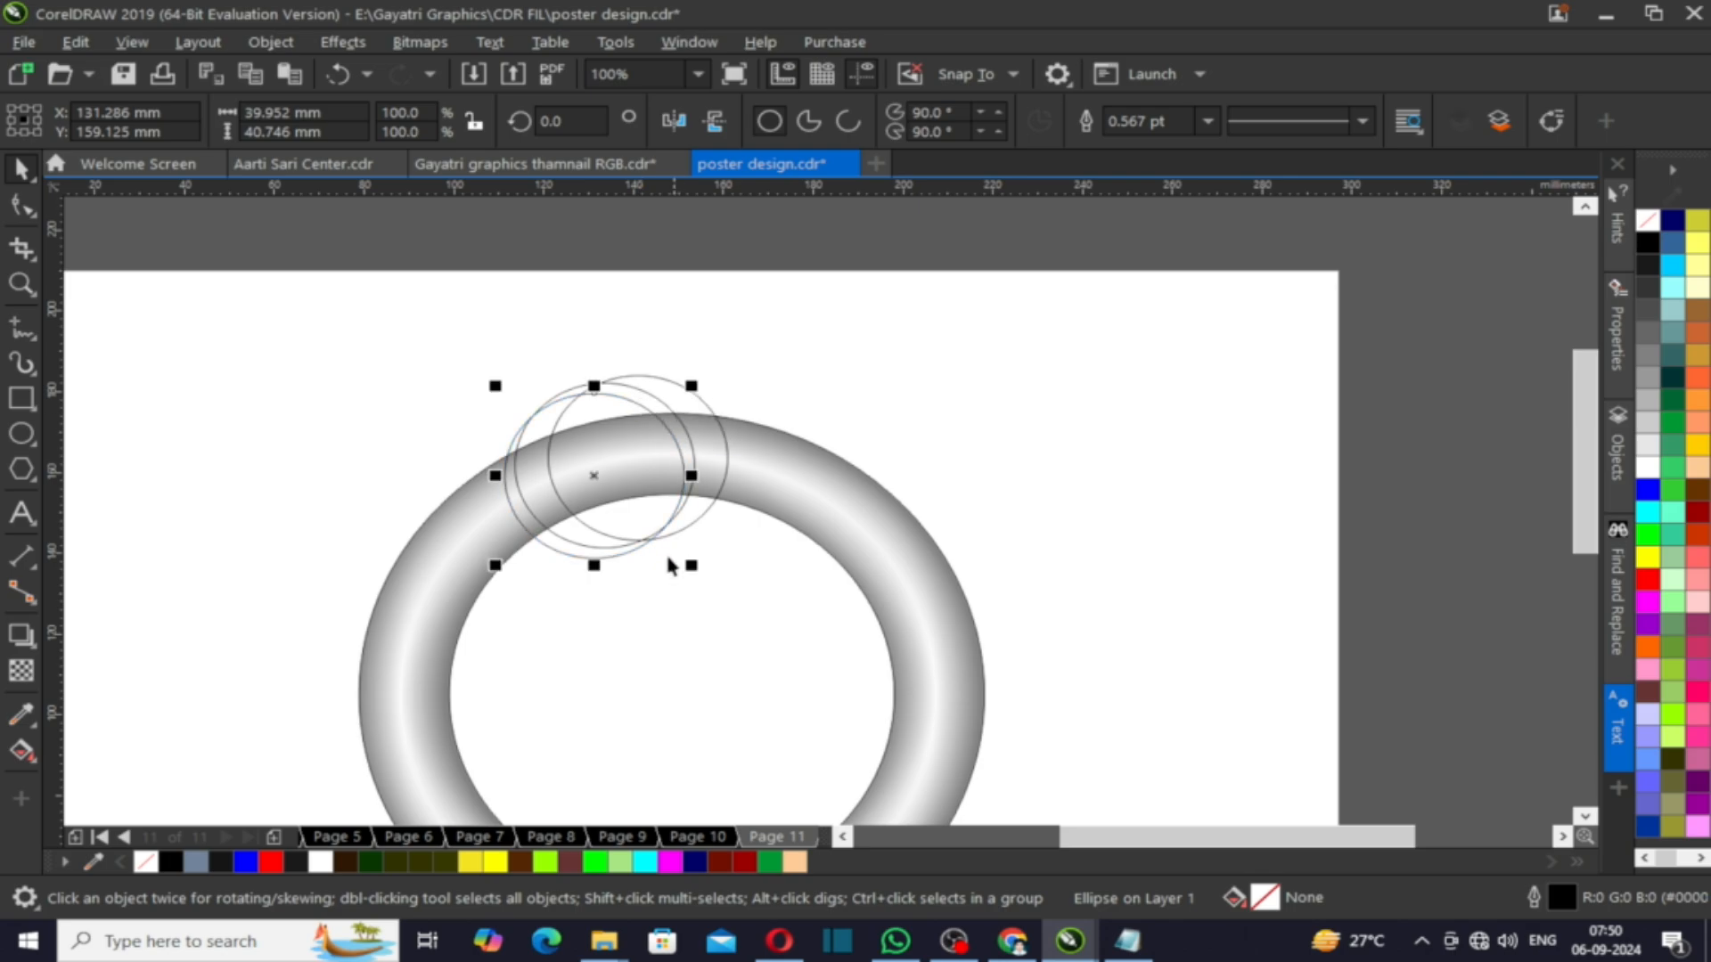
scroll(597, 541, up, 2)
drag(552, 568, 470, 534)
click(133, 395)
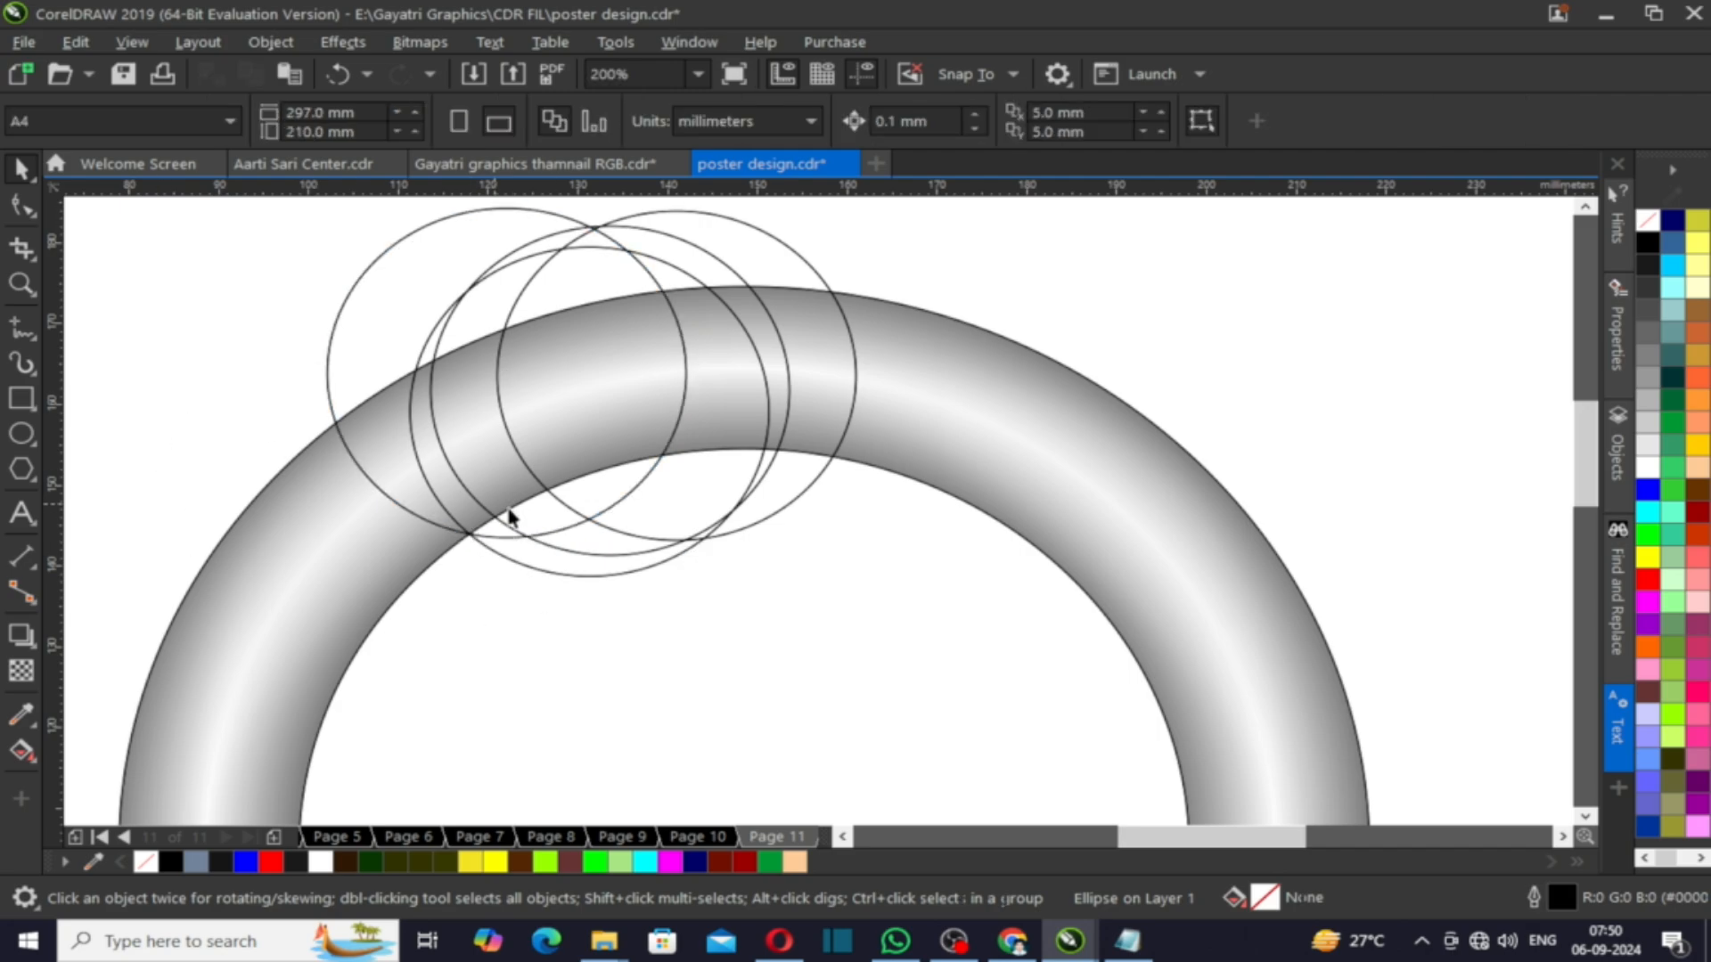
- Use Smart Fill to fill the crescent regions formed between the overlapping circles and the ring
scroll(530, 516, down, 1)
scroll(363, 425, up, 1)
click(30, 755)
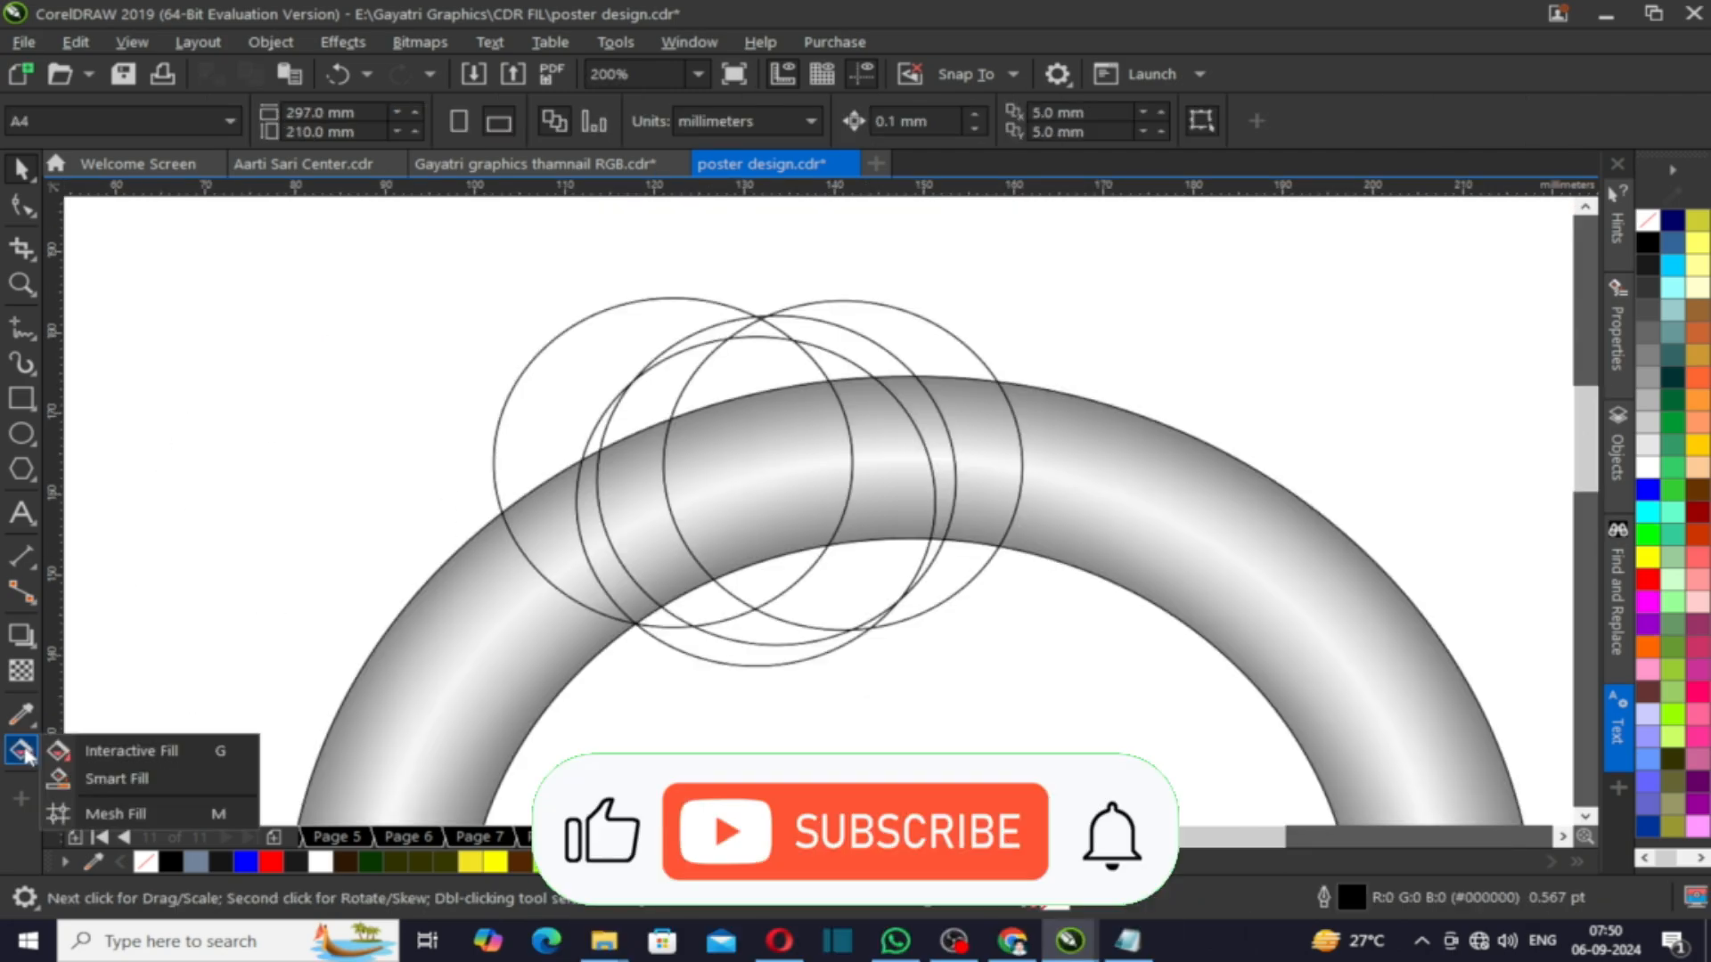
click(98, 784)
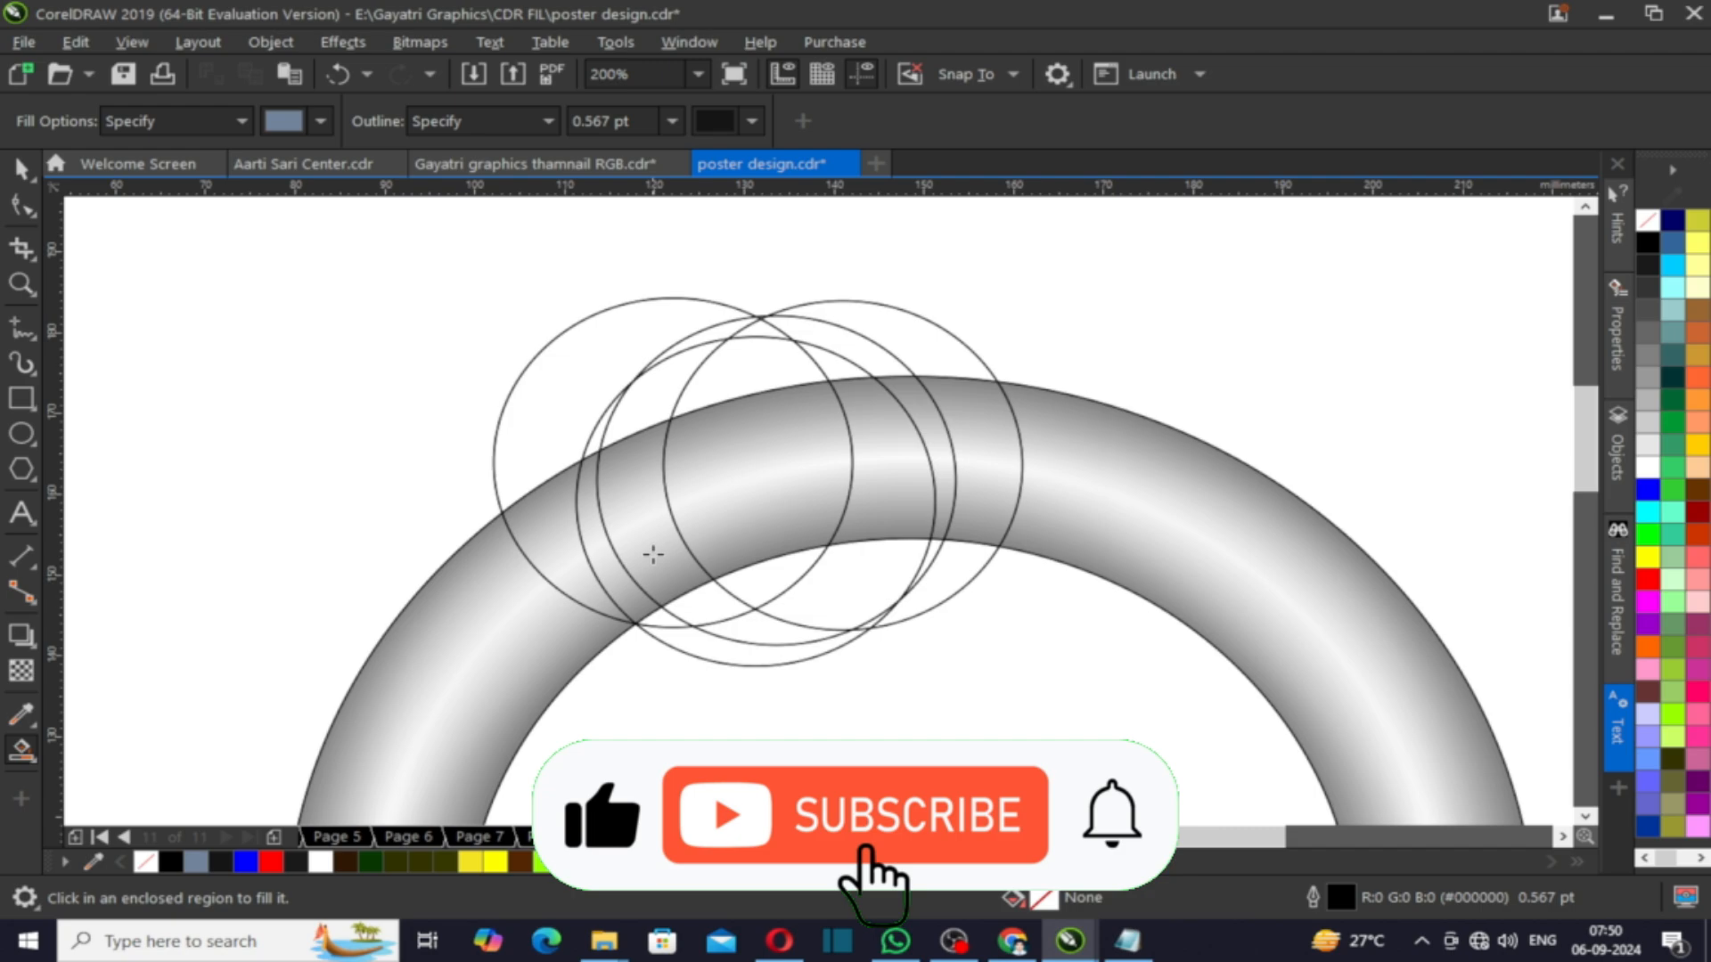
click(656, 566)
click(648, 402)
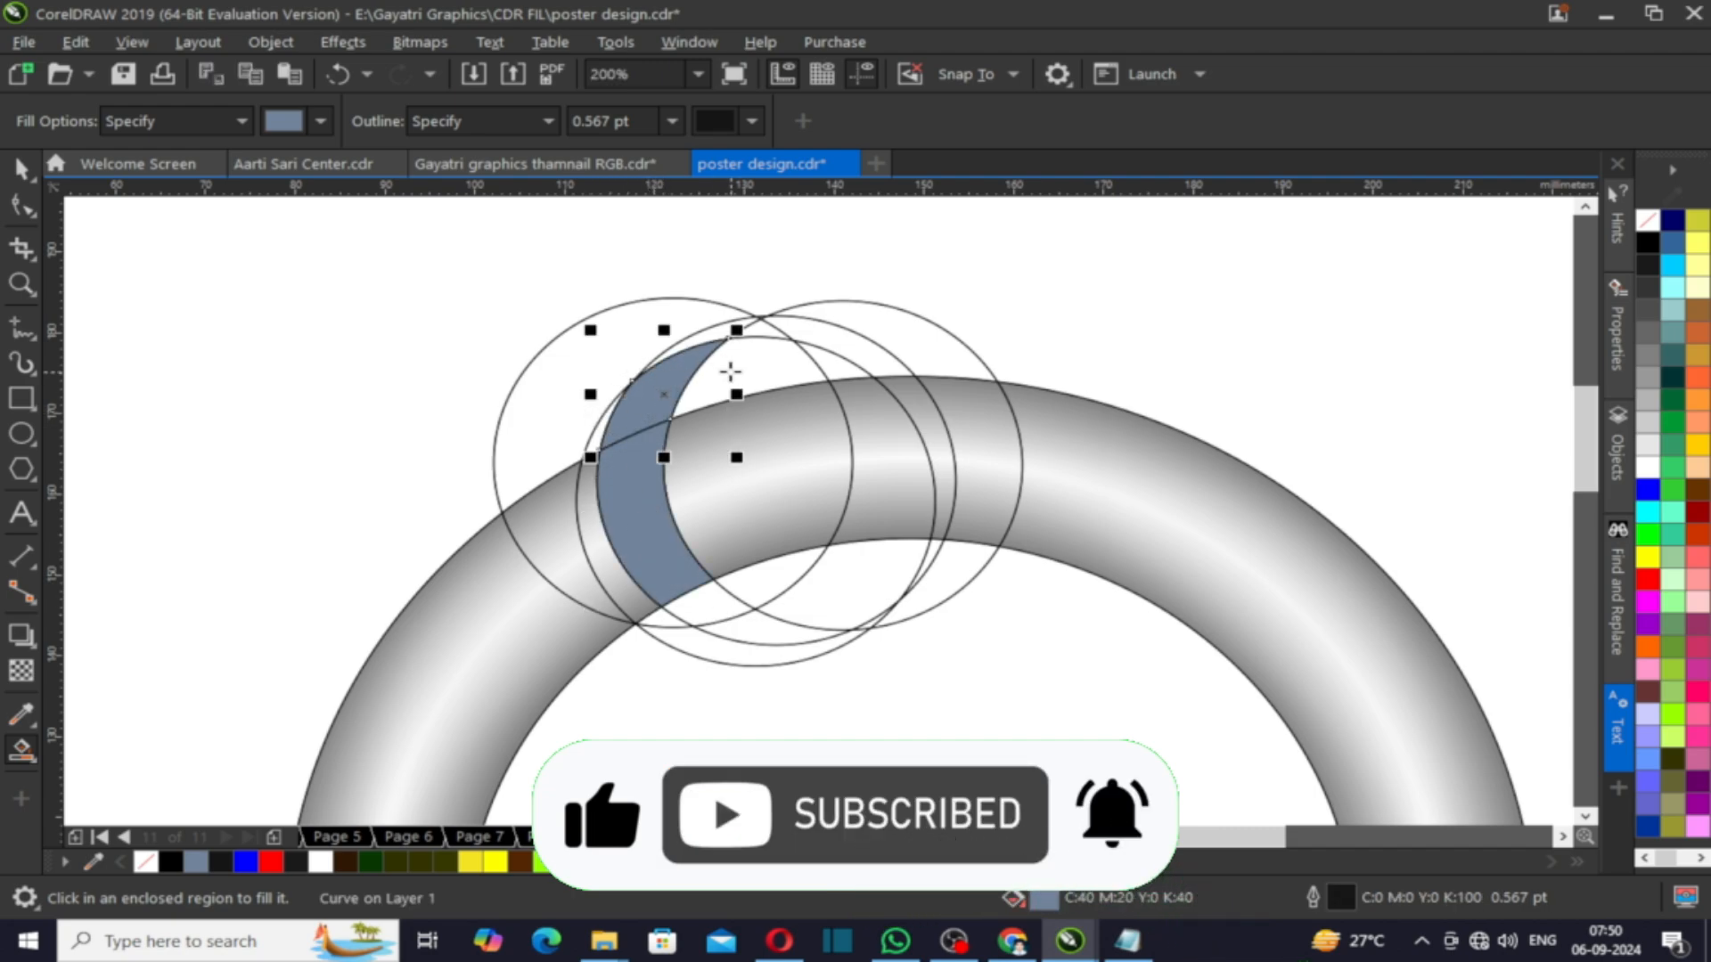
click(728, 379)
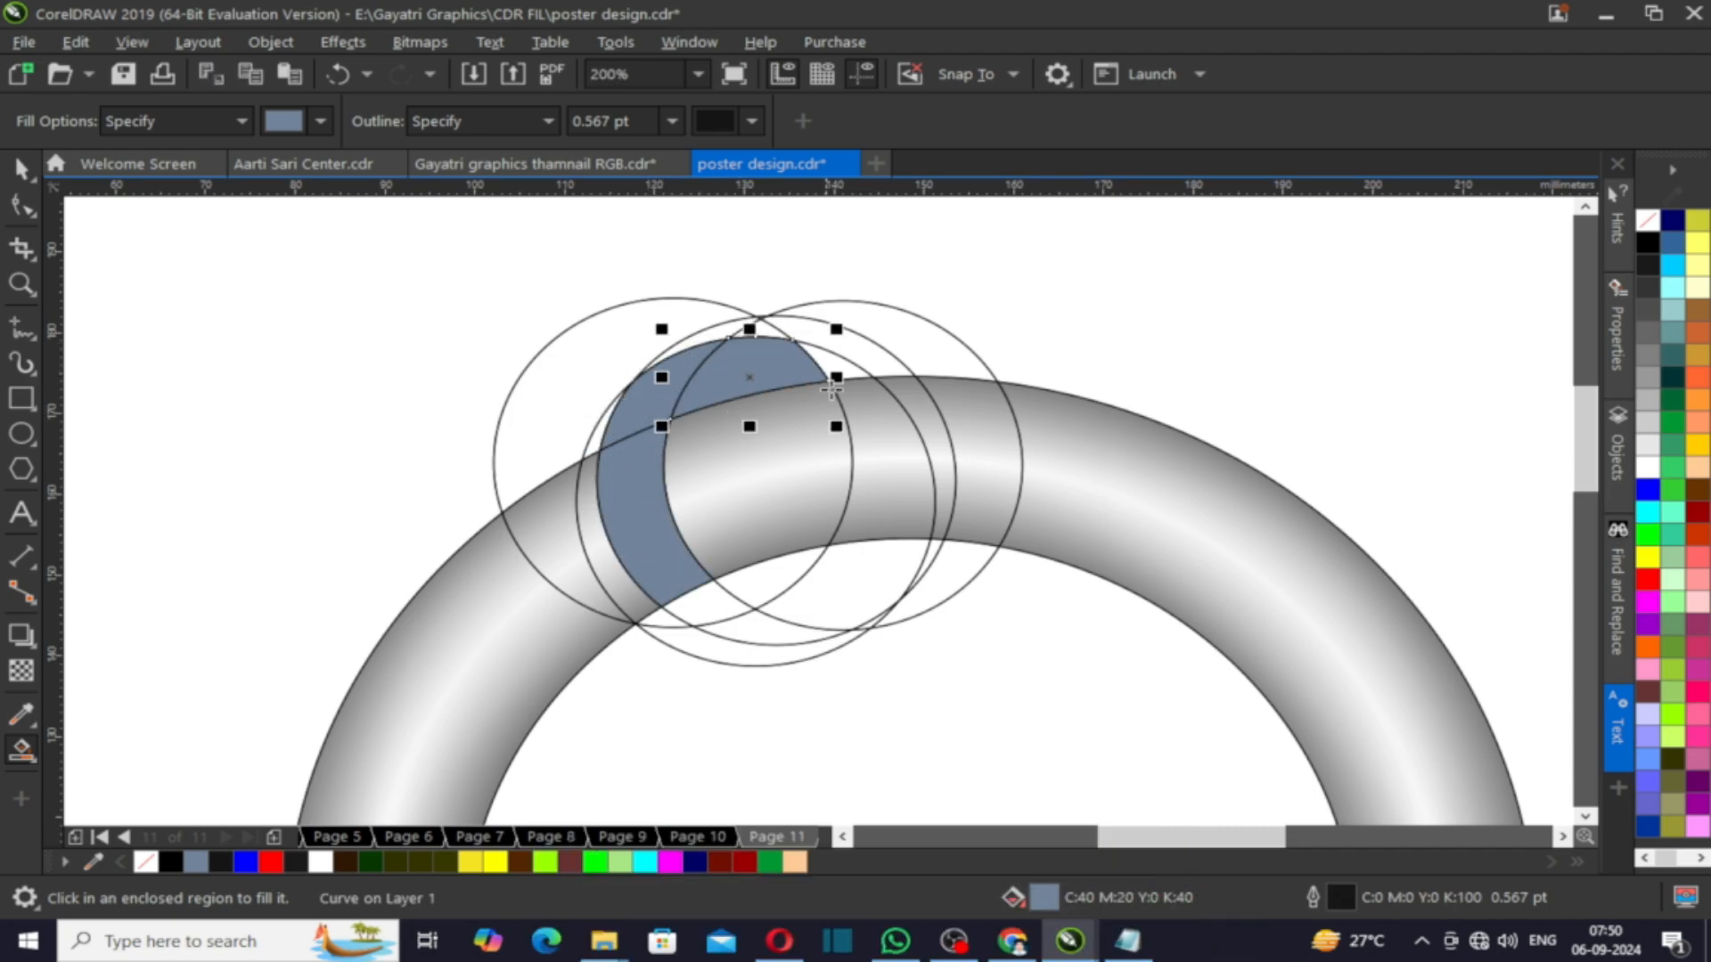
click(712, 613)
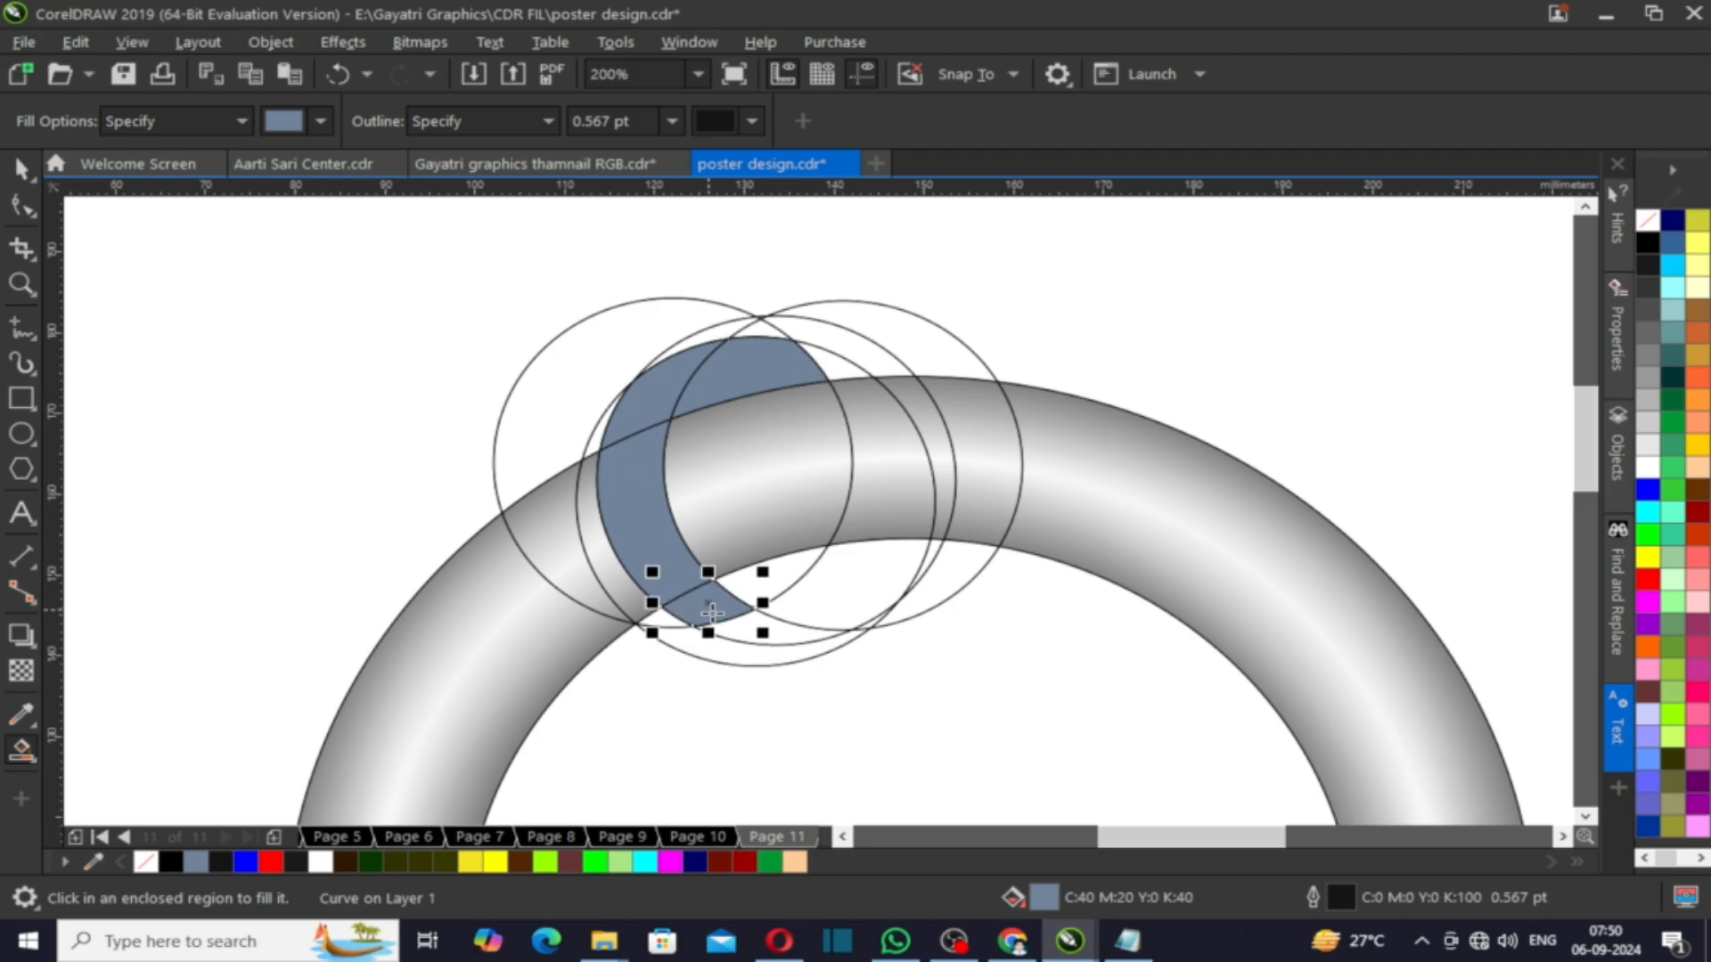
- Smart Fill the remaining regions of the lower circle around the ring
click(752, 598)
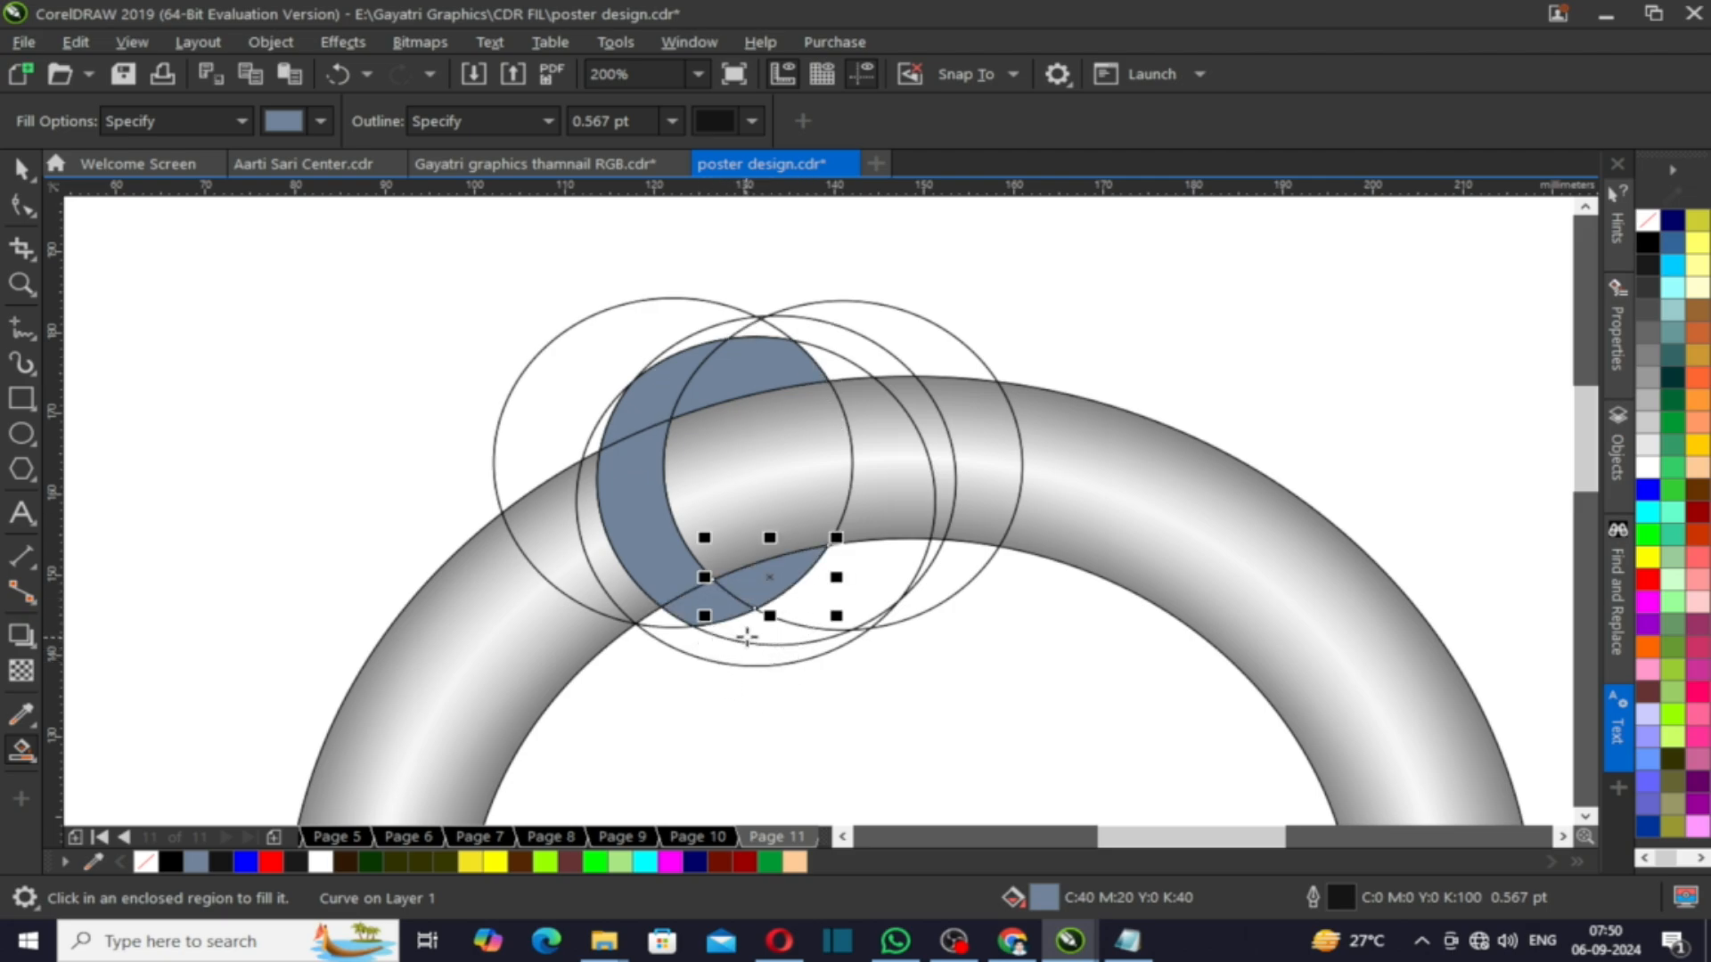
click(822, 603)
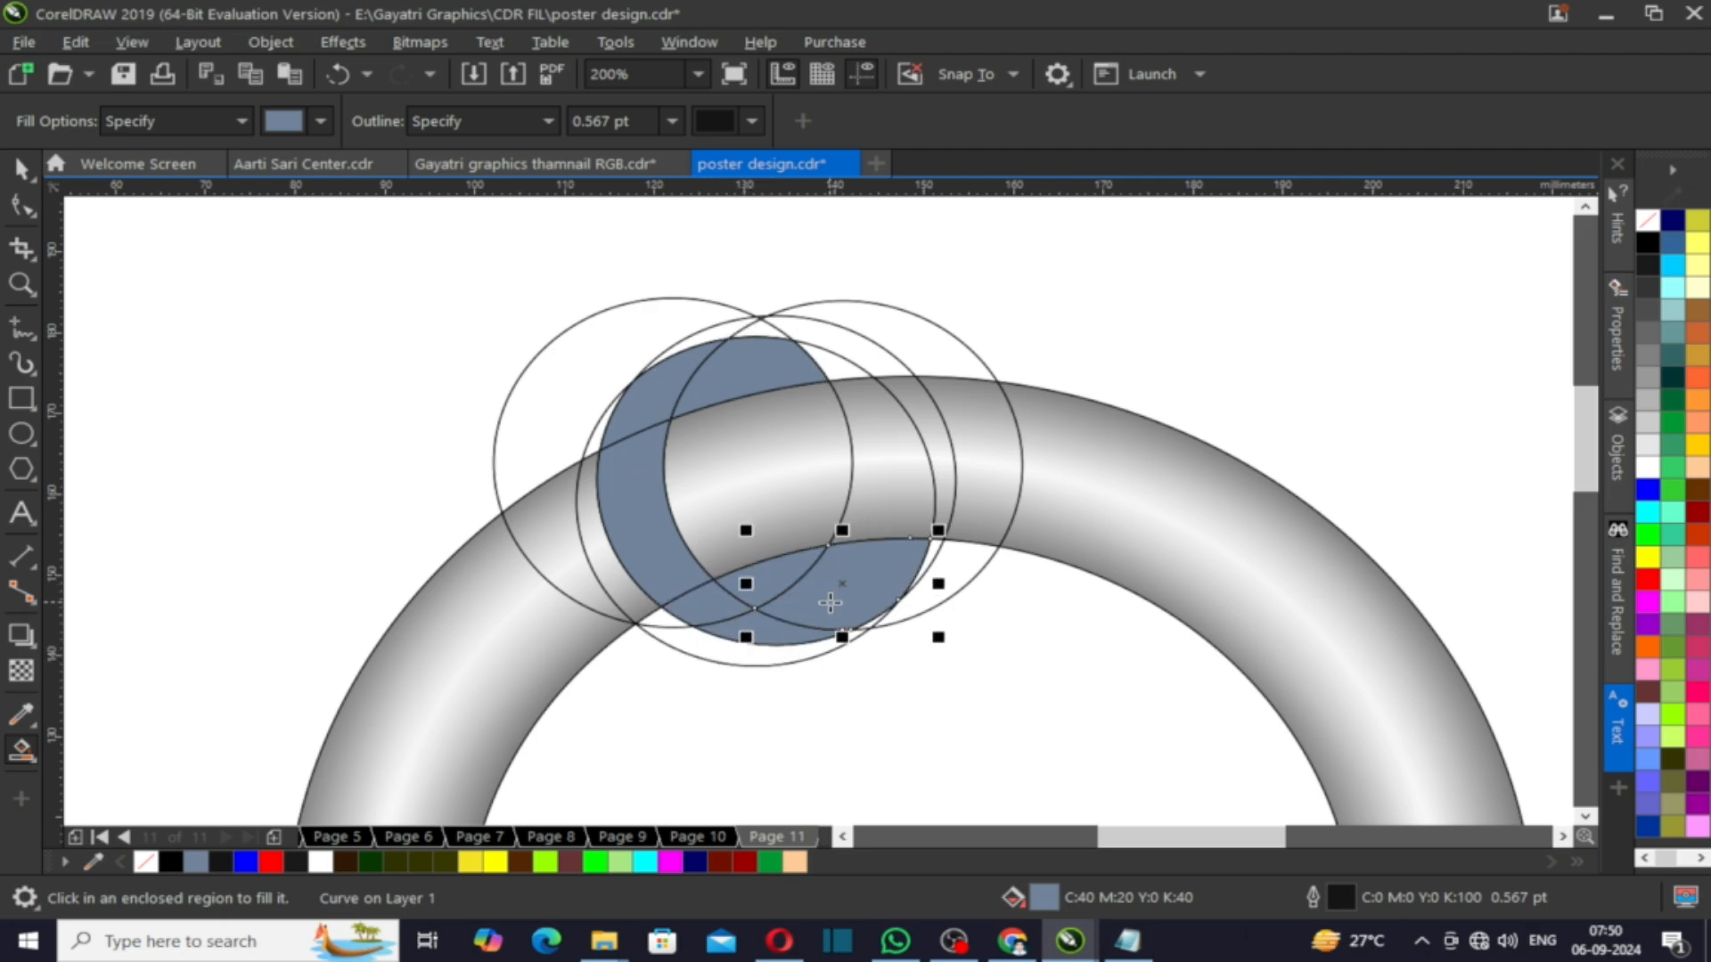
click(589, 530)
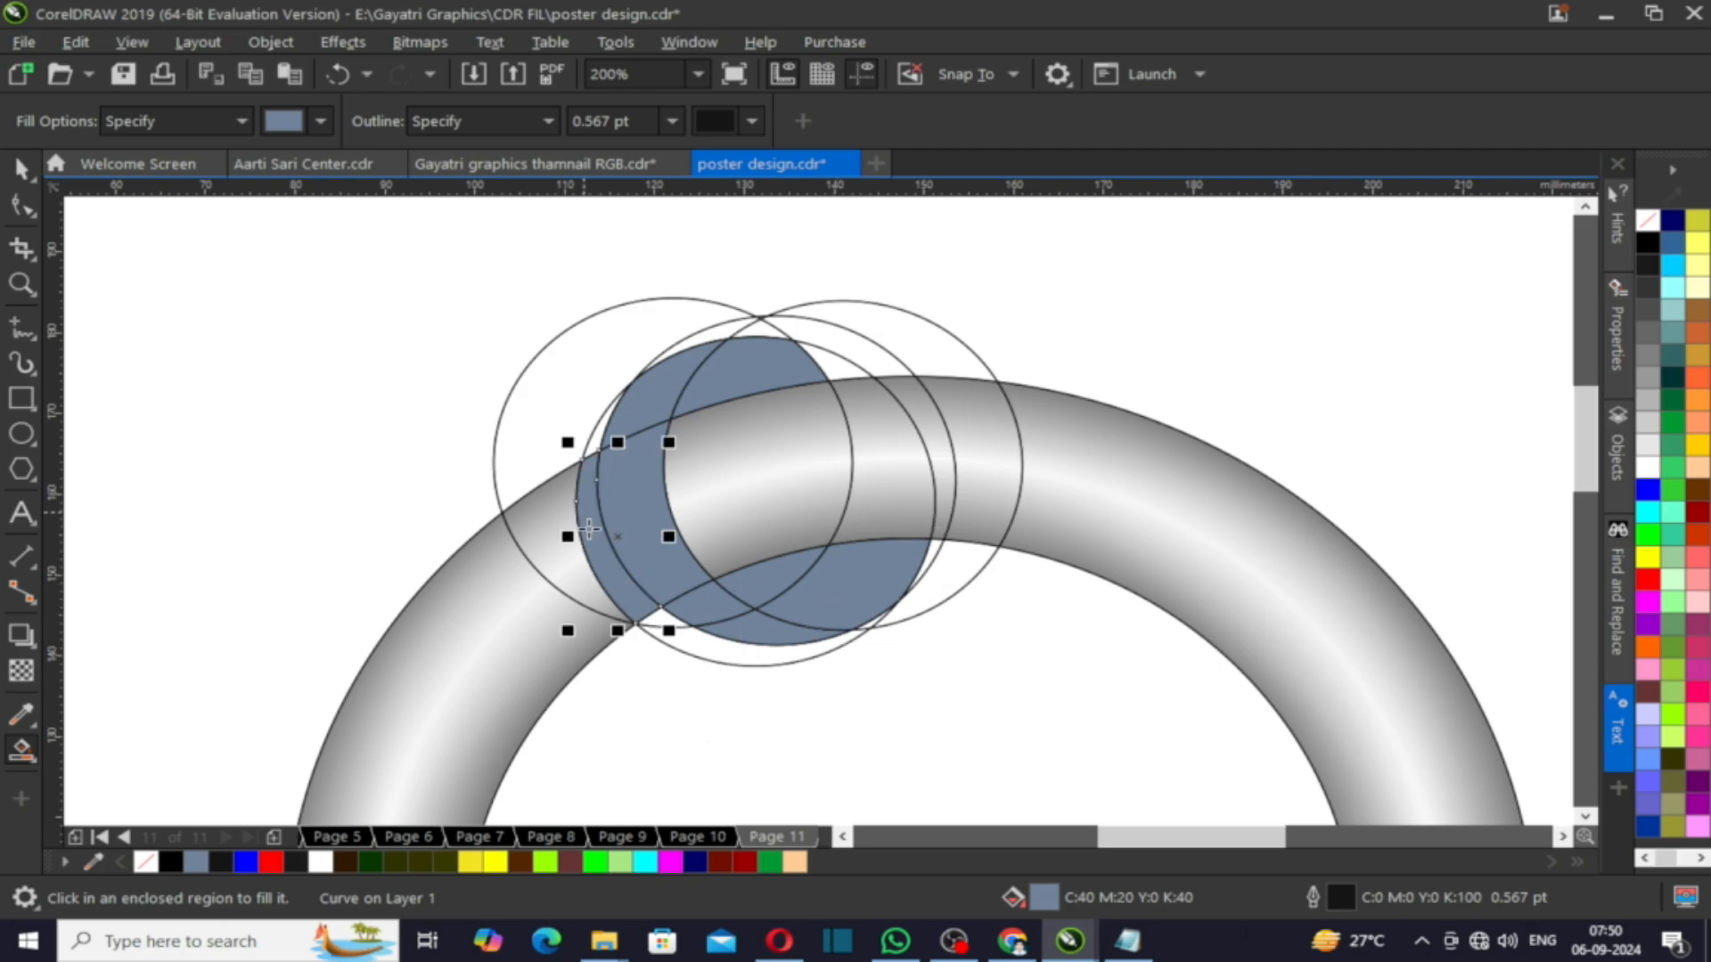
click(596, 438)
click(645, 613)
click(660, 618)
click(715, 657)
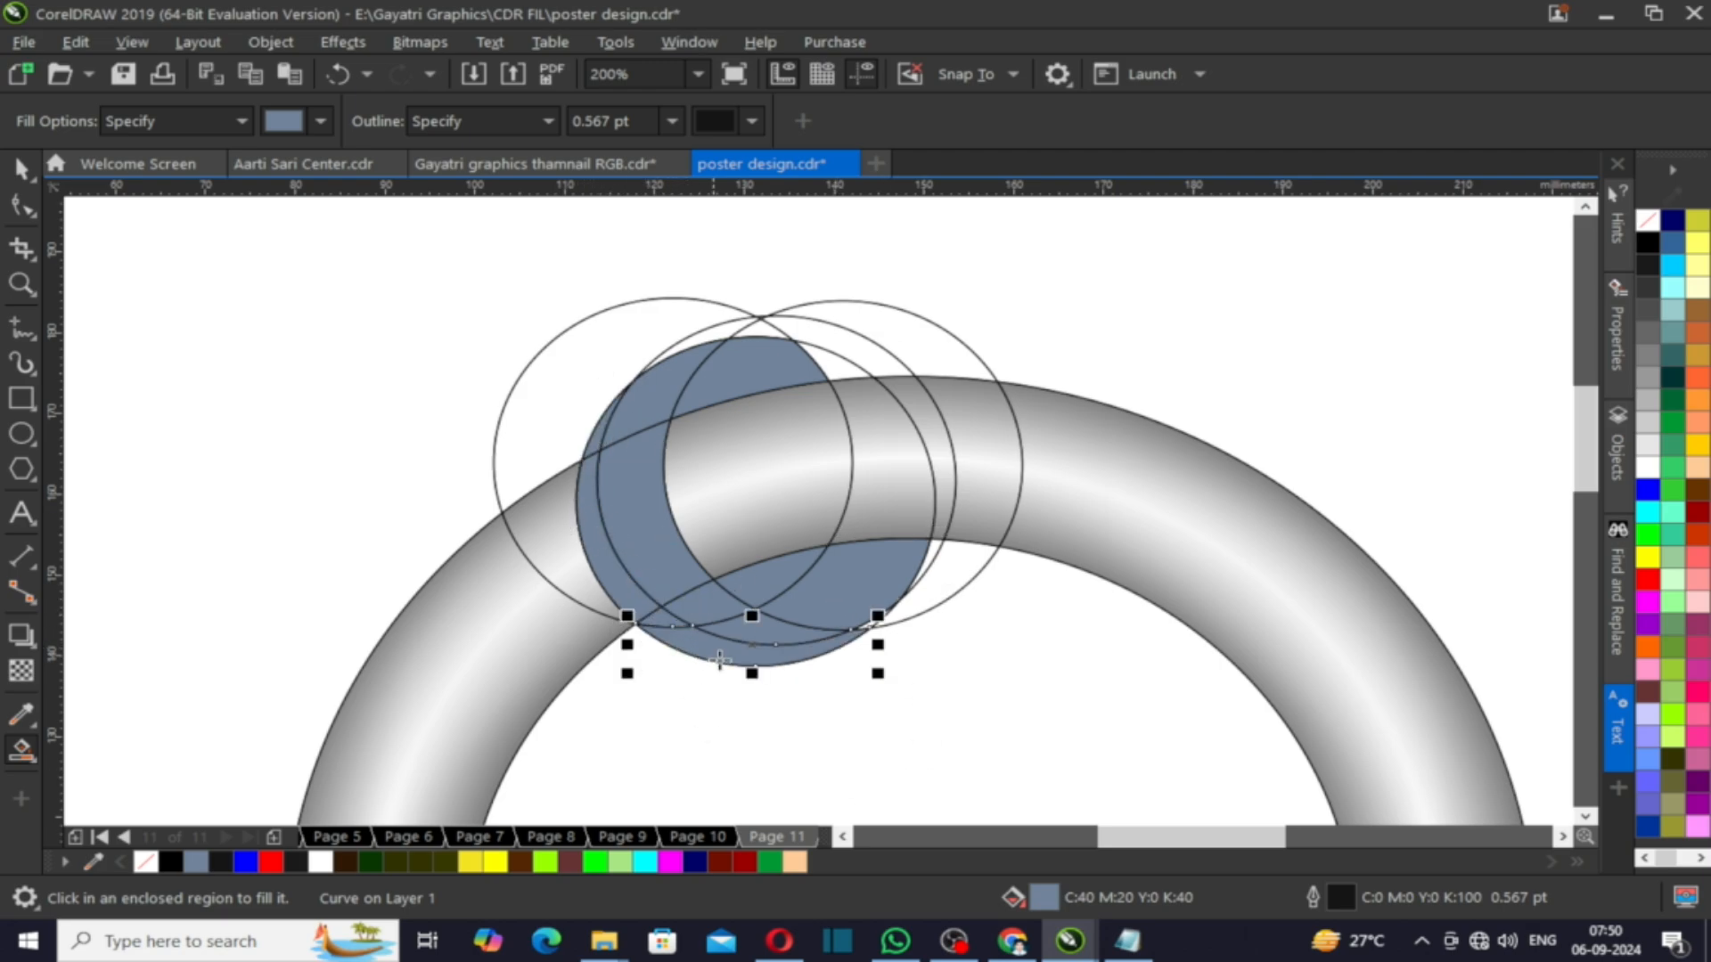
scroll(879, 657, up, 3)
click(872, 642)
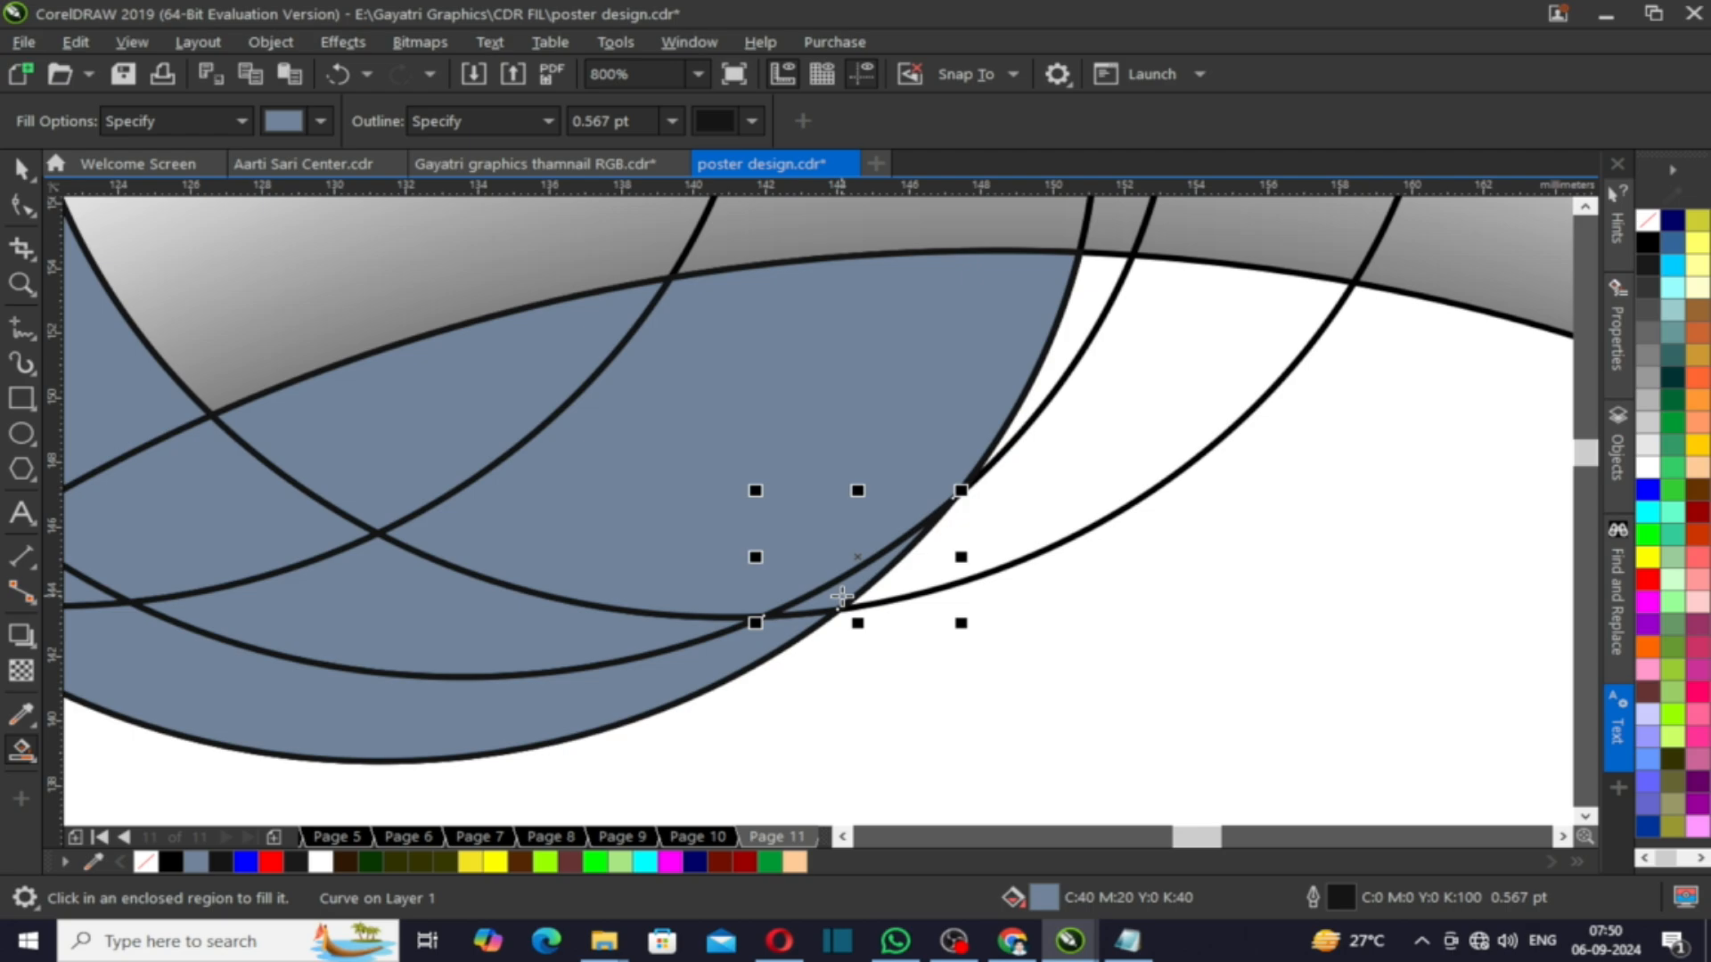
scroll(841, 595, down, 3)
click(9, 169)
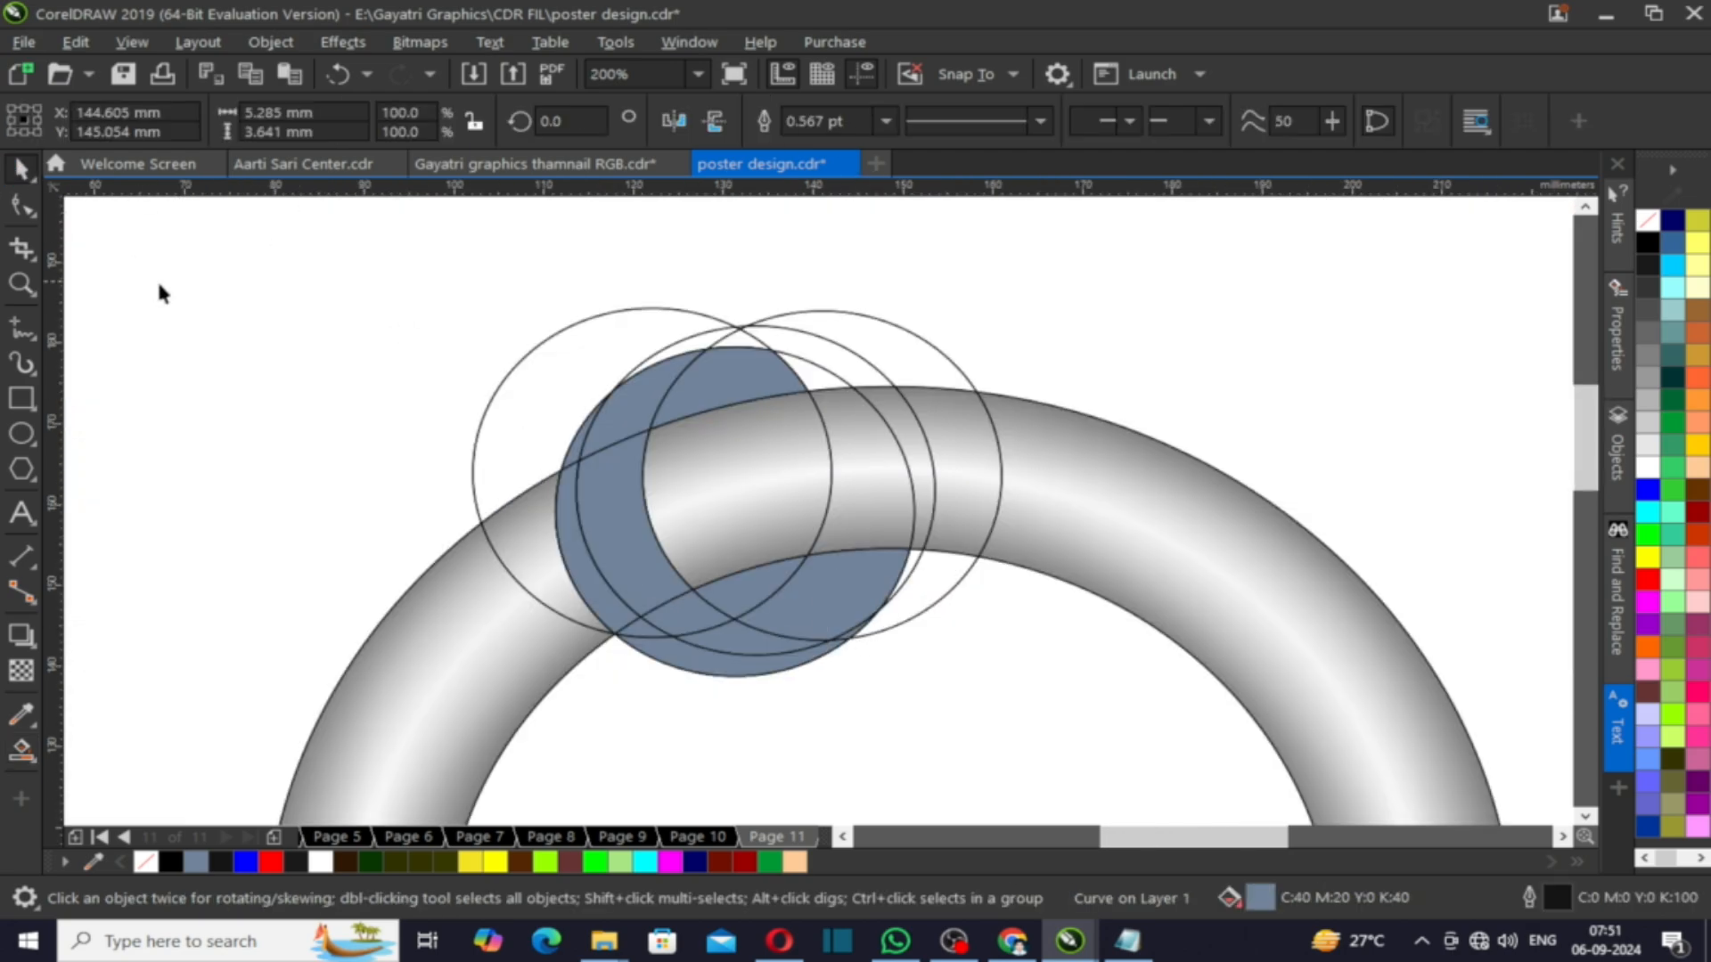
- Delete one of the outline-only circles
click(829, 336)
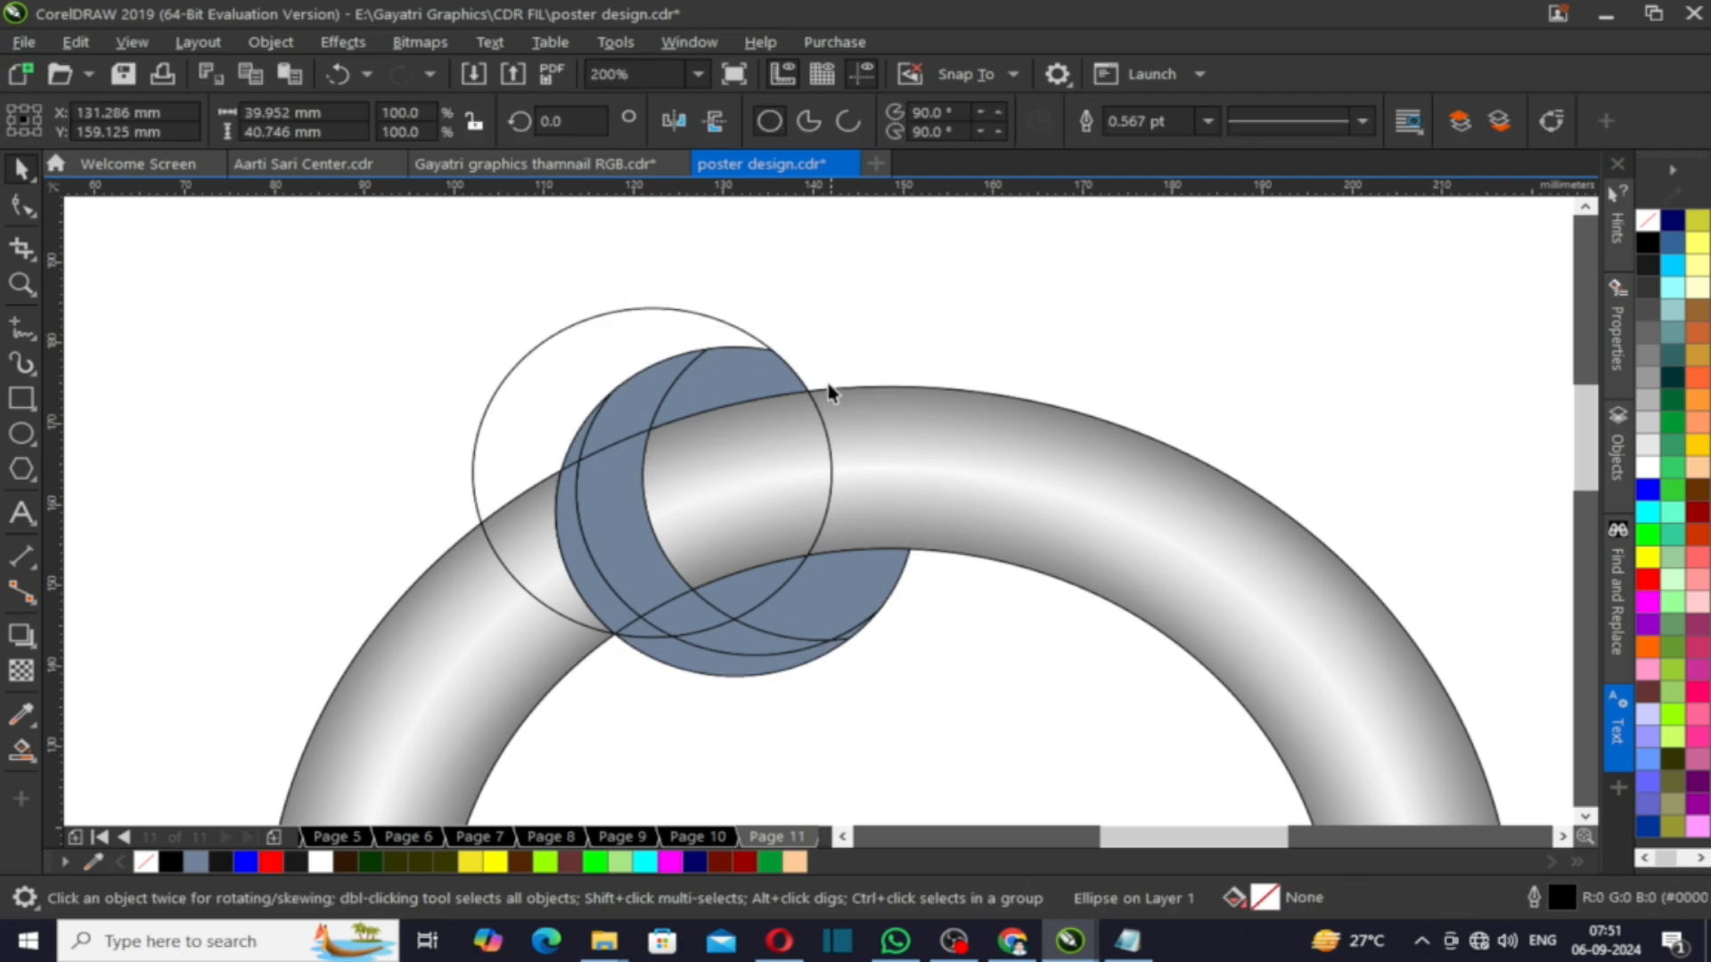
key(Delete)
- Remove extra nodes from the top filled piece with the Shape tool to smooth its edge
scroll(710, 374, up, 1)
scroll(710, 374, up, 1)
click(710, 374)
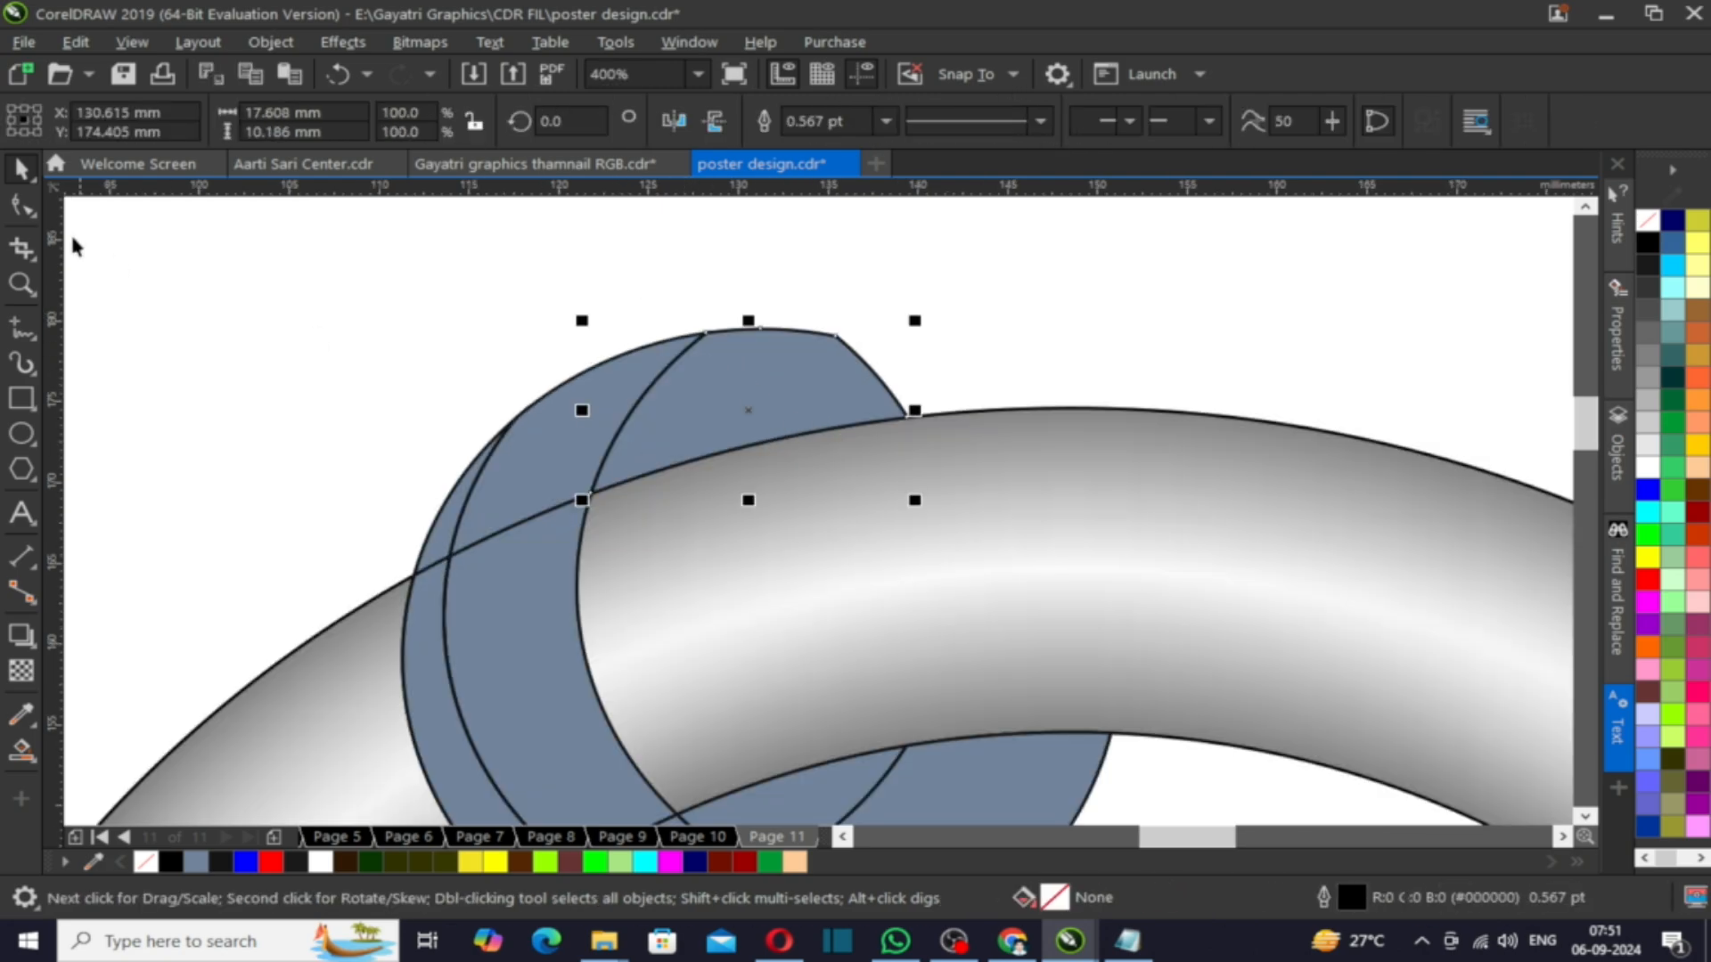
key(F10)
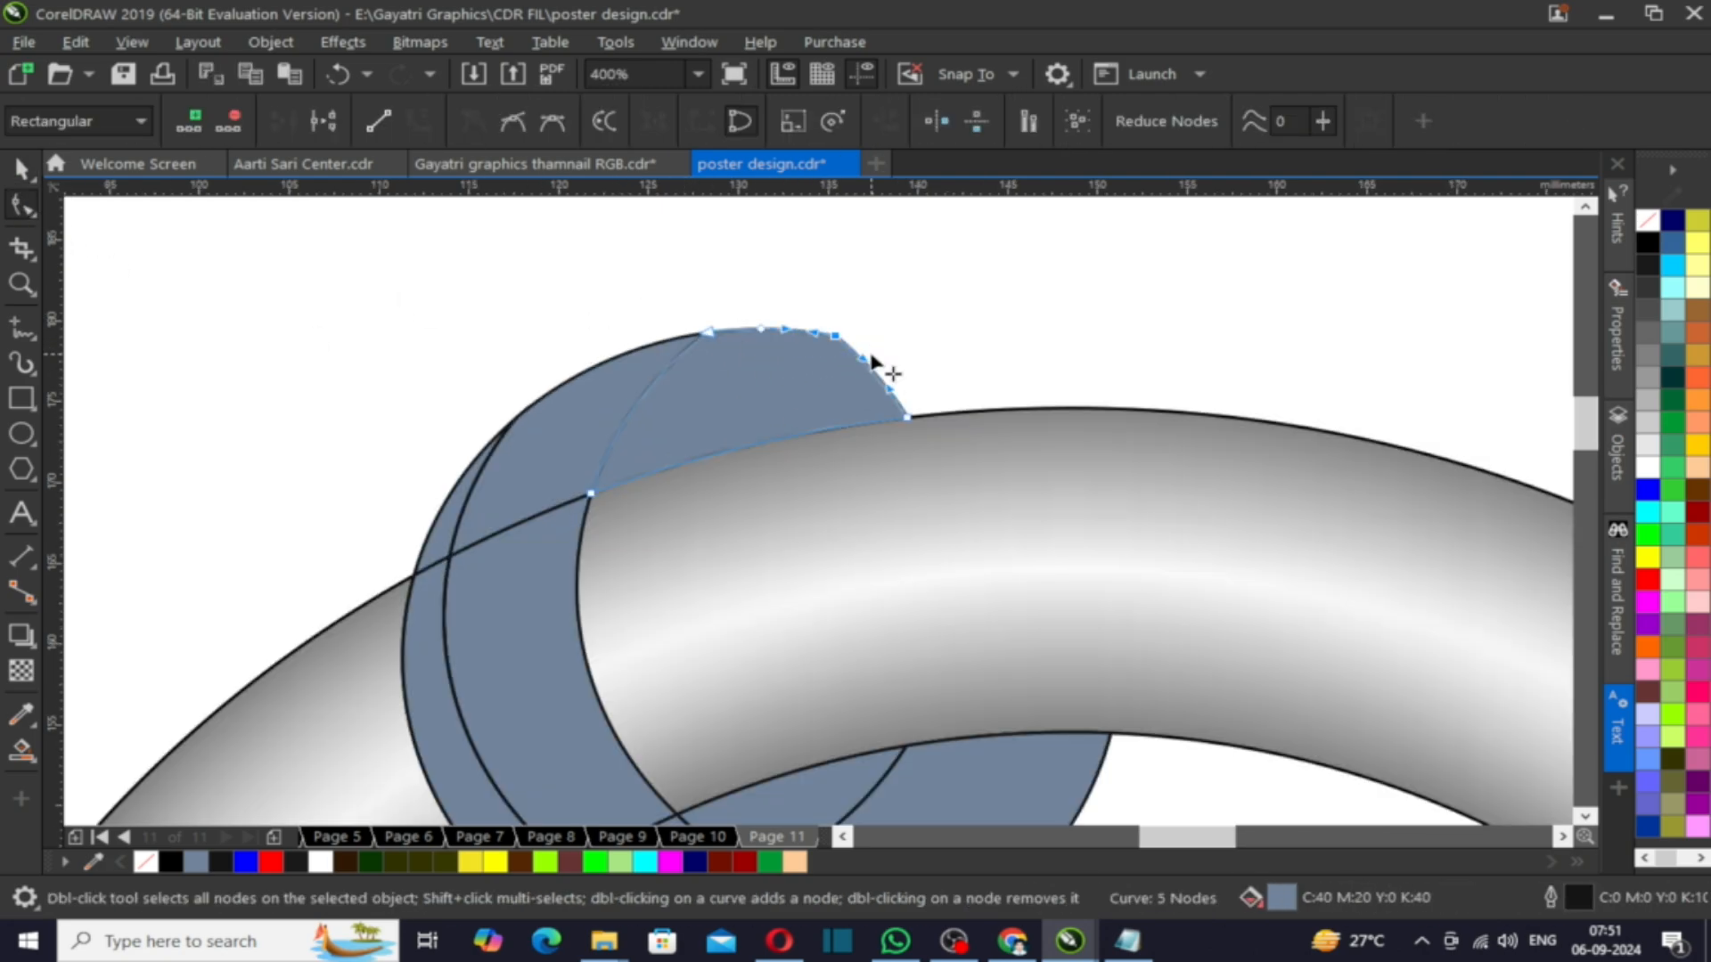
click(628, 213)
drag(784, 338, 834, 374)
drag(727, 296, 742, 306)
key(Delete)
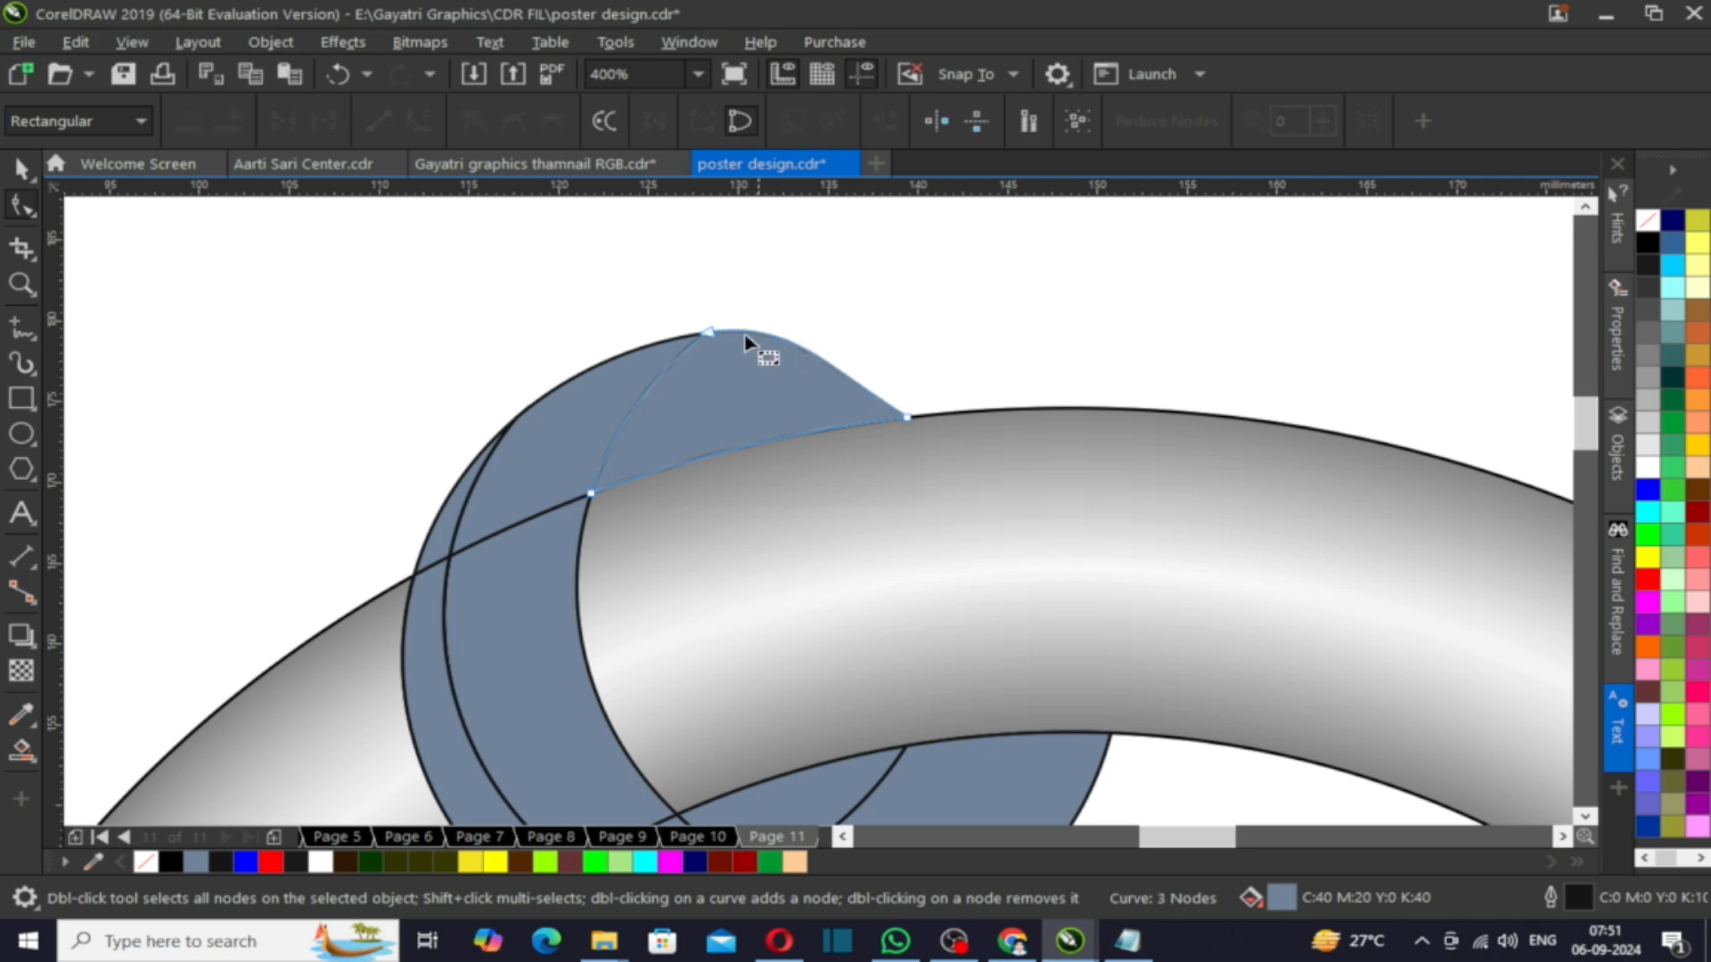
drag(793, 321, 806, 351)
key(space)
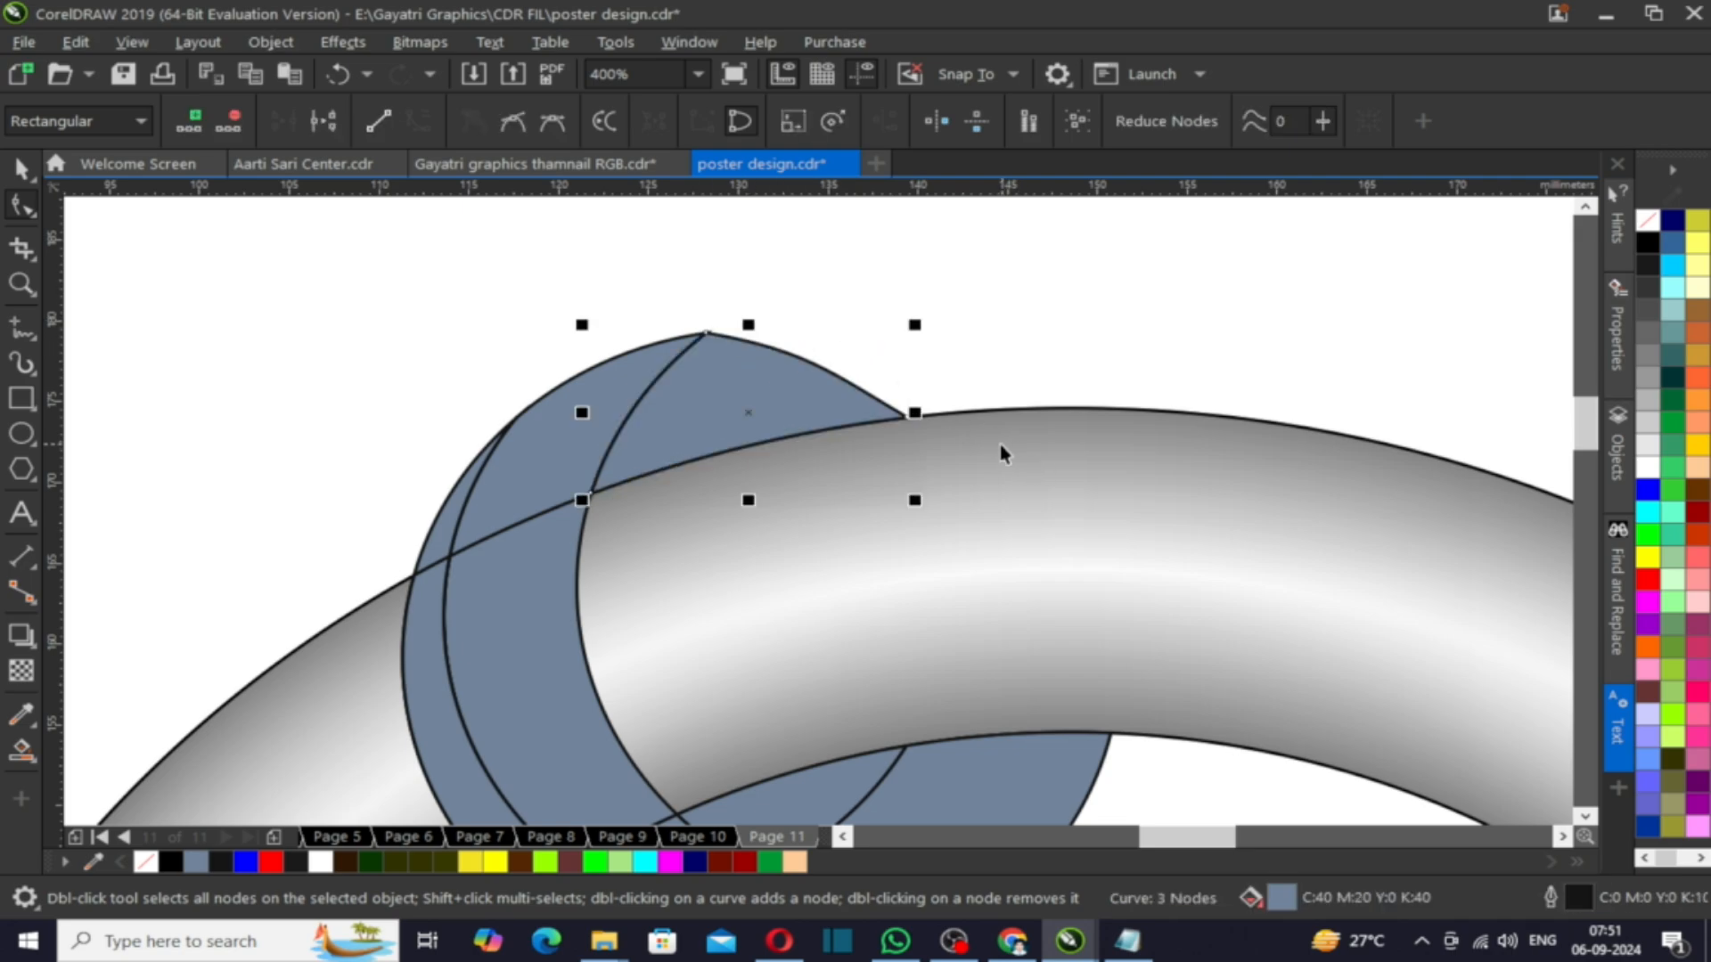
- Select all the filled pieces, remove their outlines and weld them into one shape
click(788, 339)
scroll(787, 340, down, 2)
drag(603, 316, 921, 536)
scroll(766, 378, up, 1)
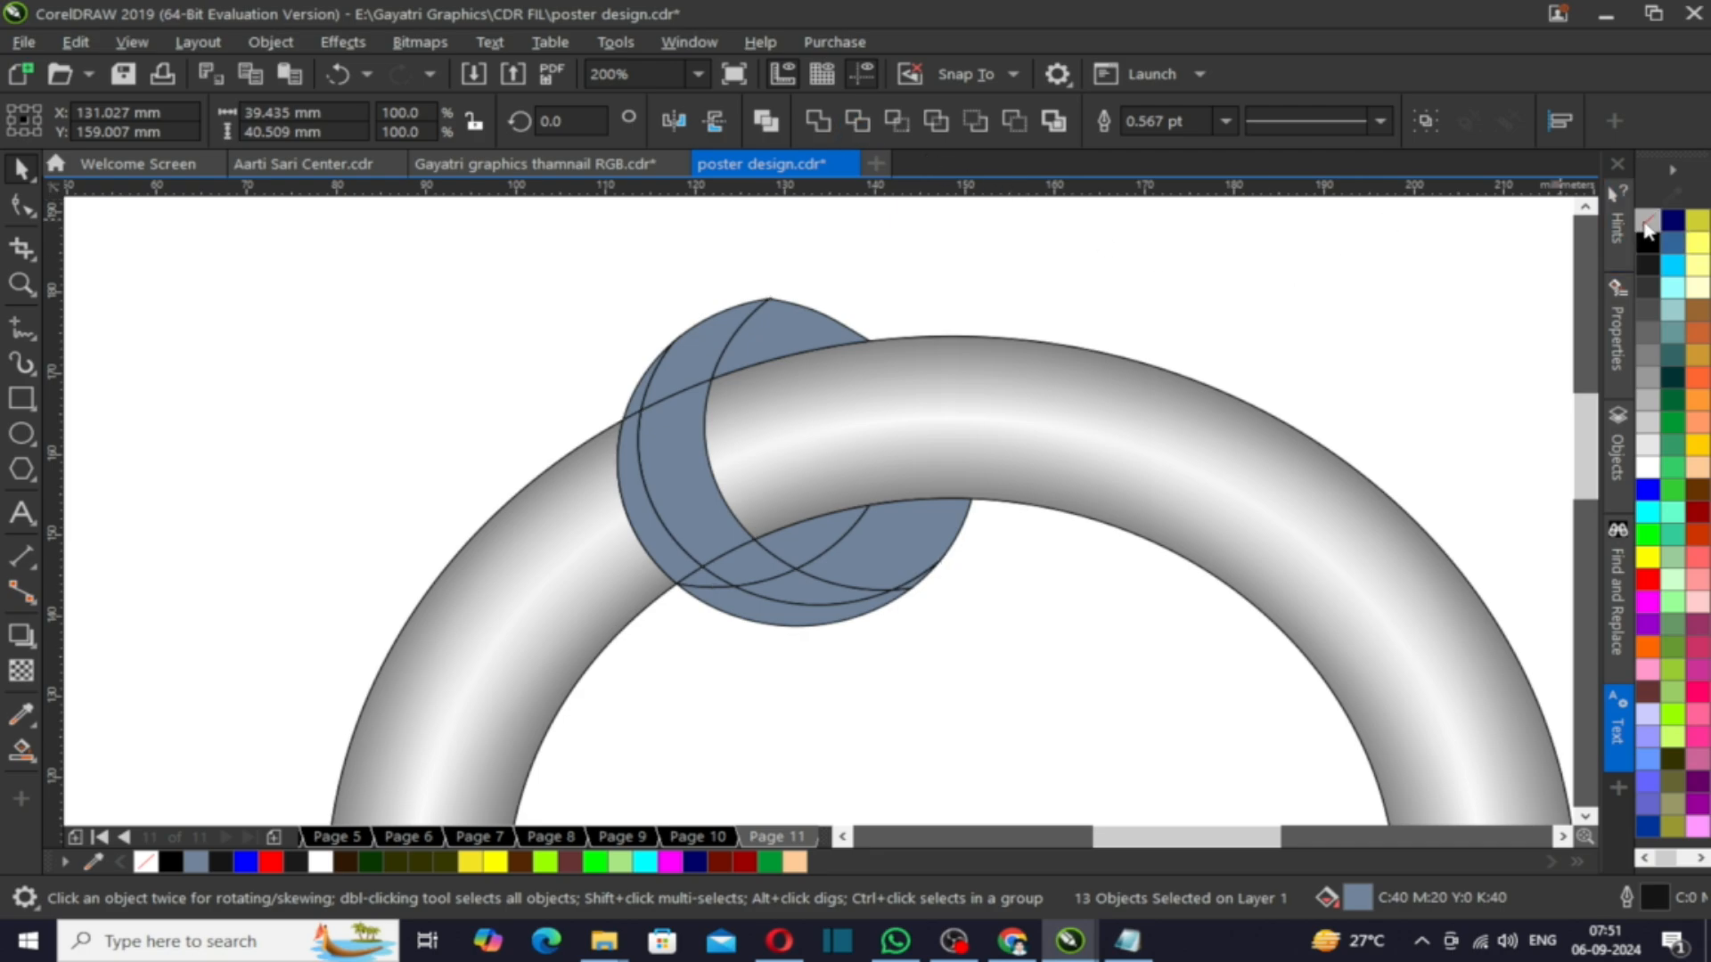
right_click(1648, 220)
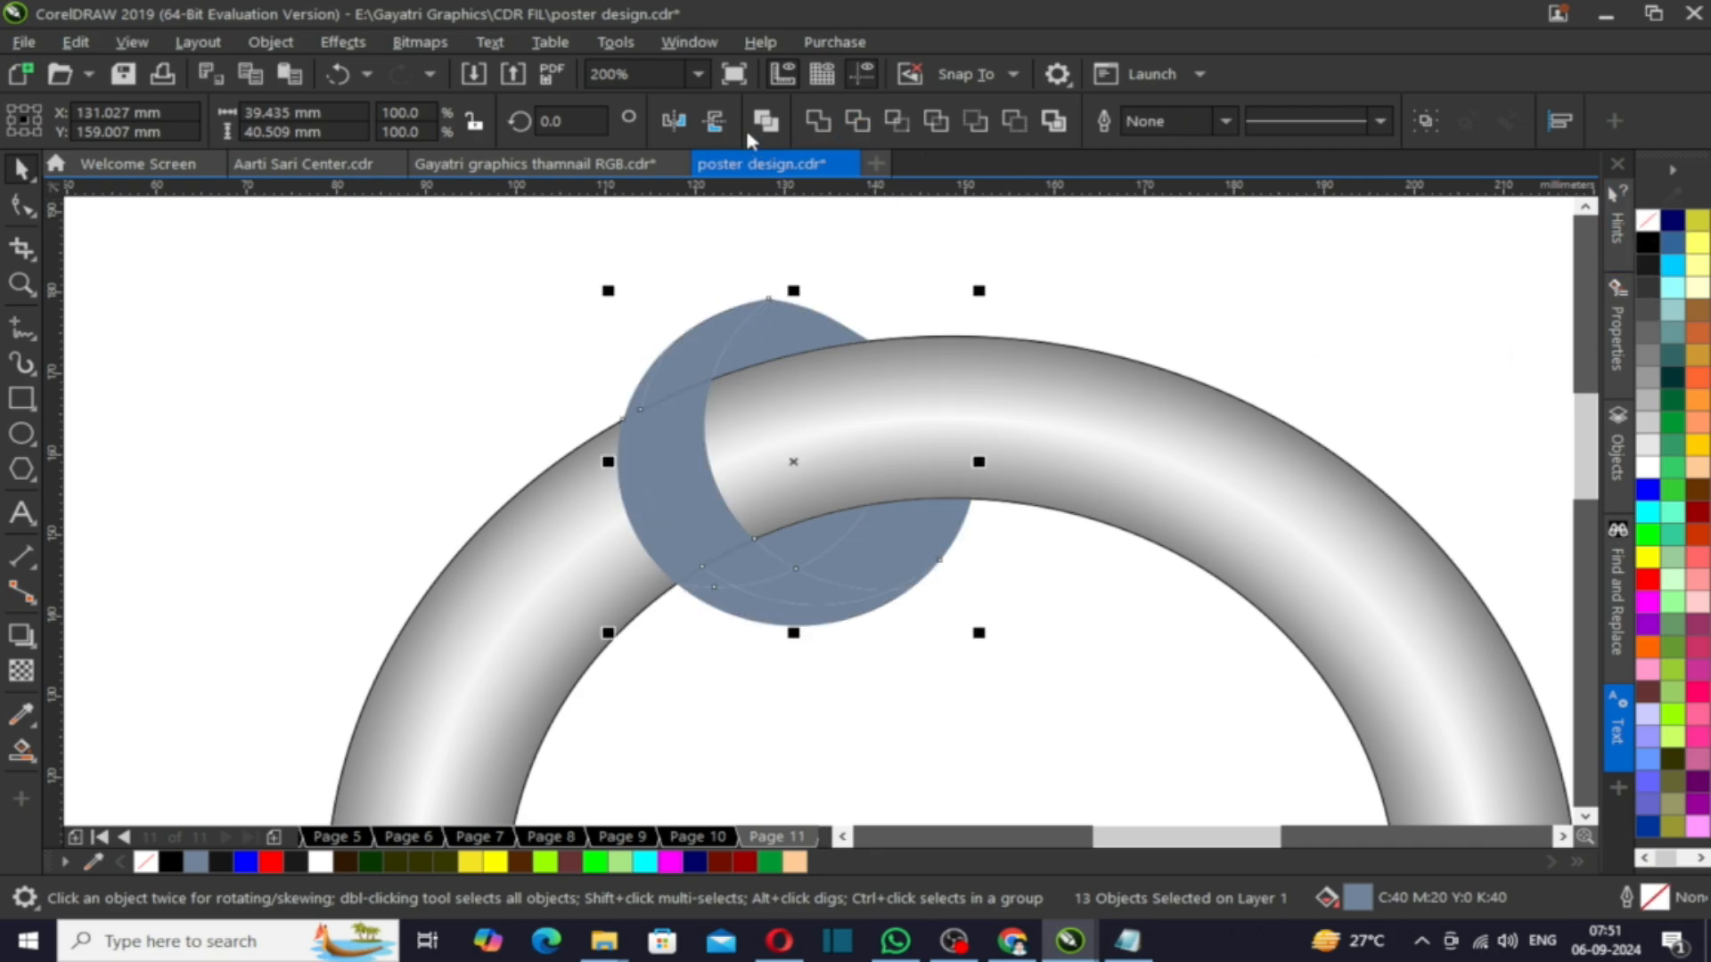
click(817, 128)
- Apply a linear gradient fill to the welded shape, setting the end colour to red
click(579, 306)
scroll(493, 363, down, 1)
scroll(615, 365, up, 1)
click(597, 332)
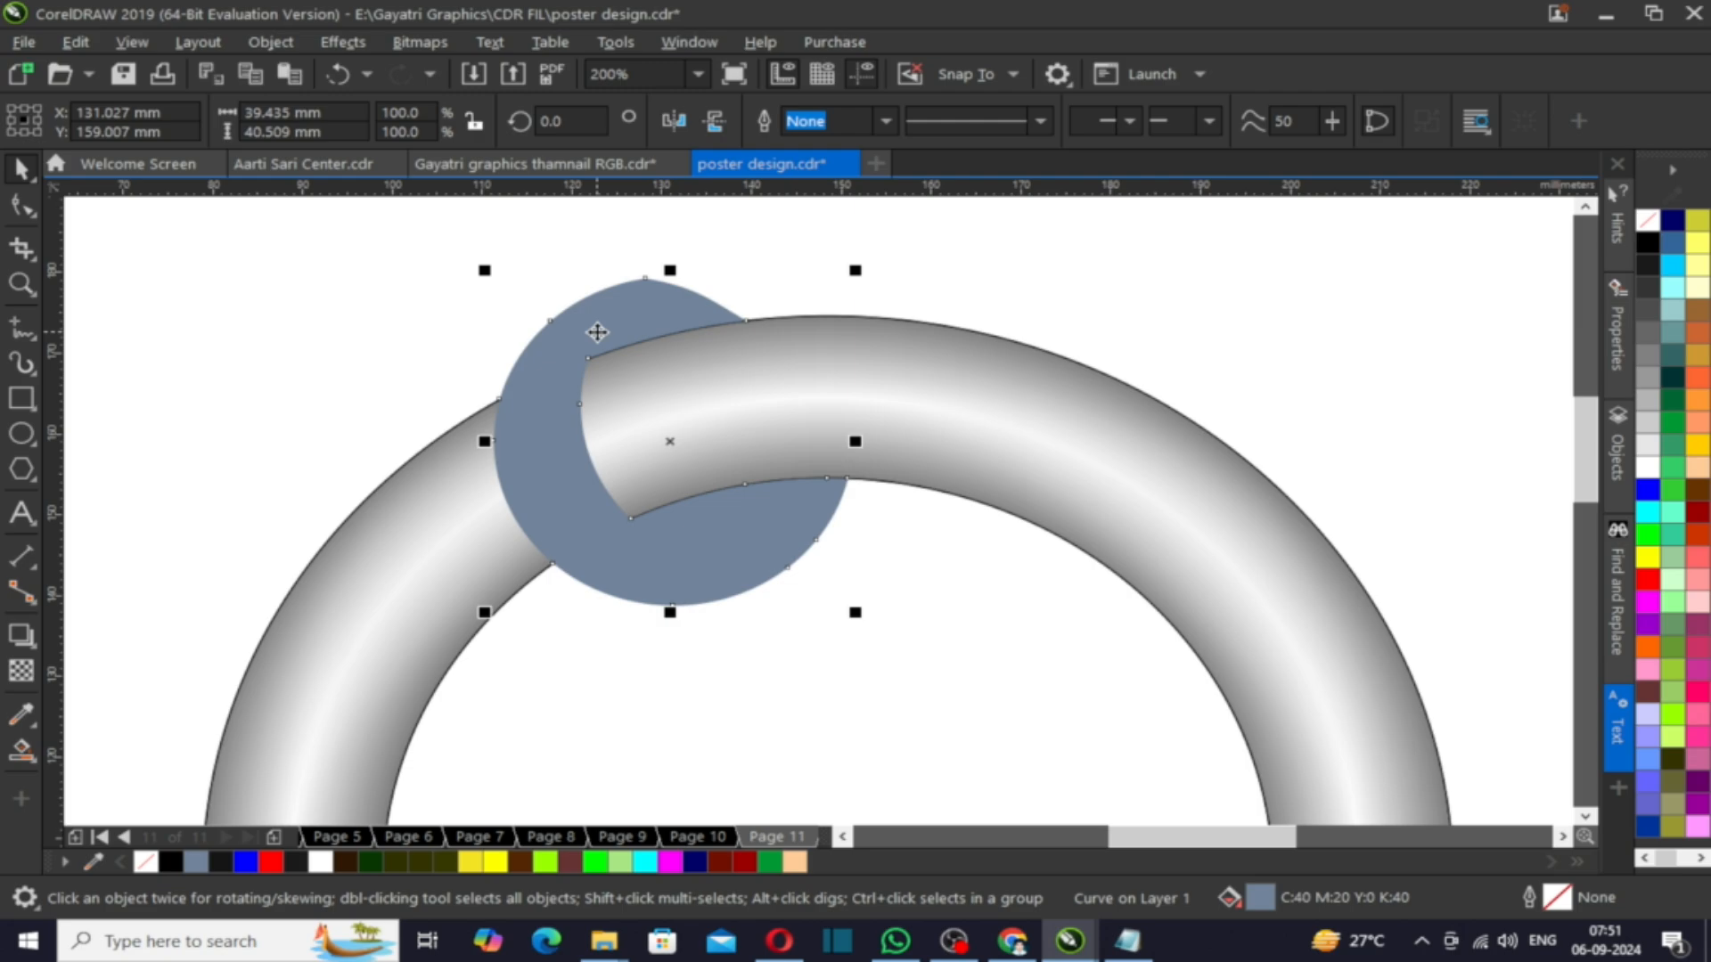
key(g)
drag(600, 294, 686, 581)
click(1647, 579)
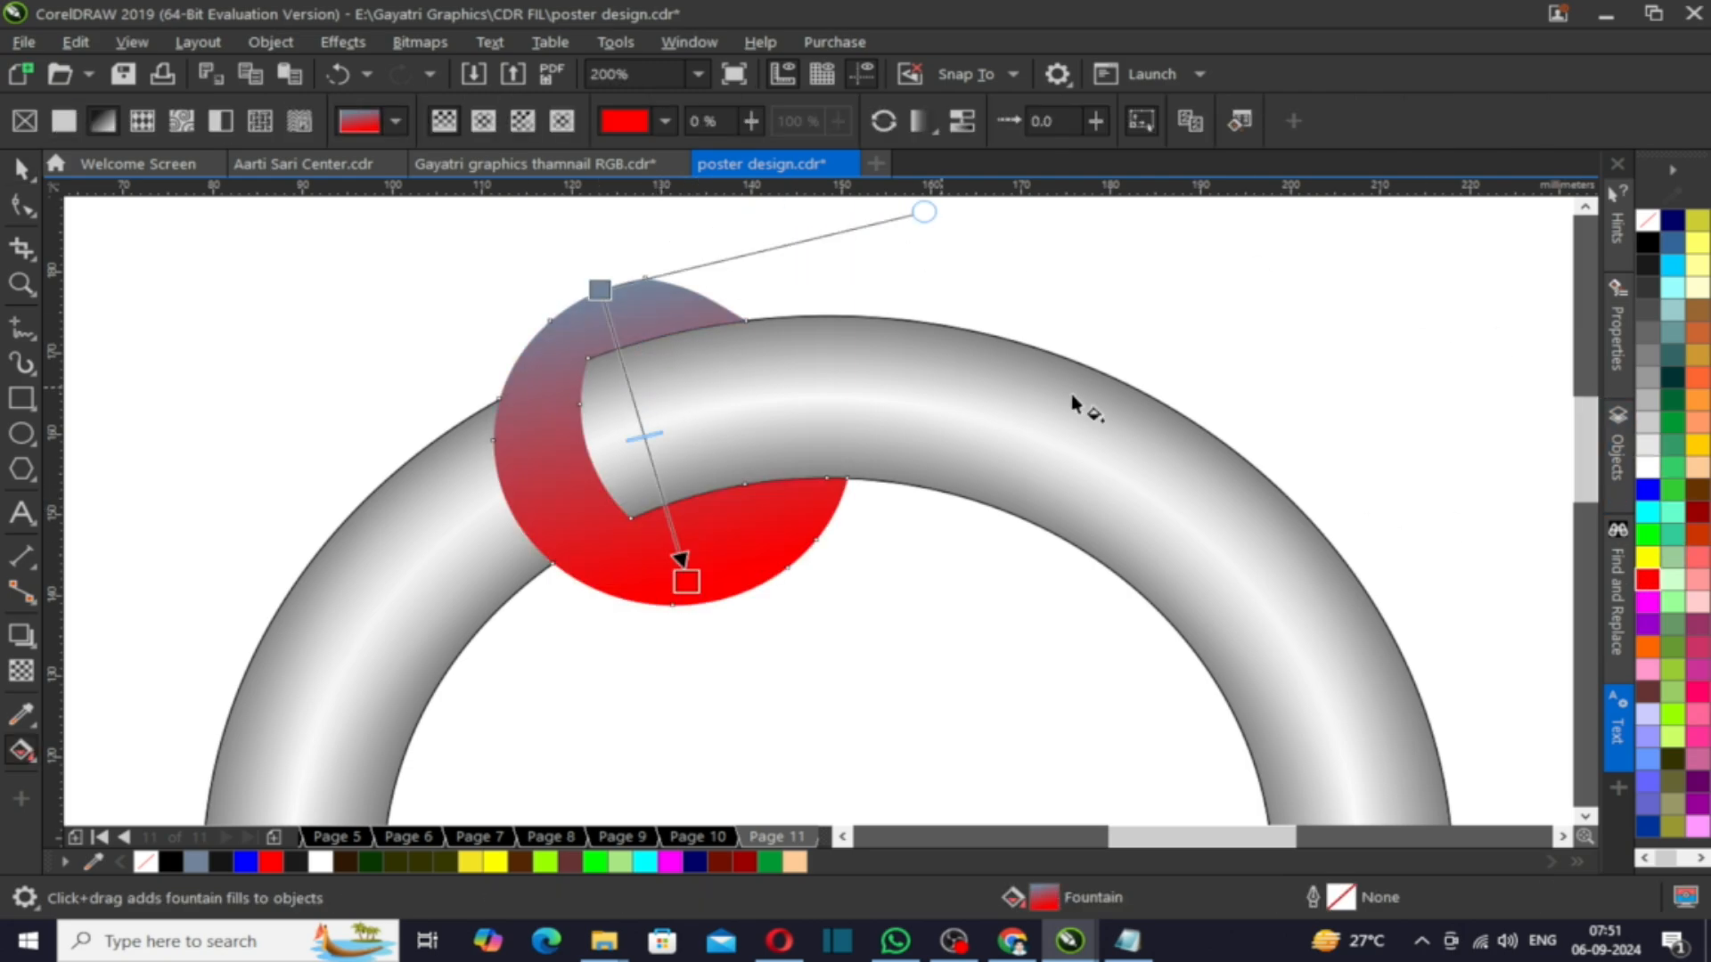
- Set the ring piece's gradient start colour to dark navy
click(1672, 220)
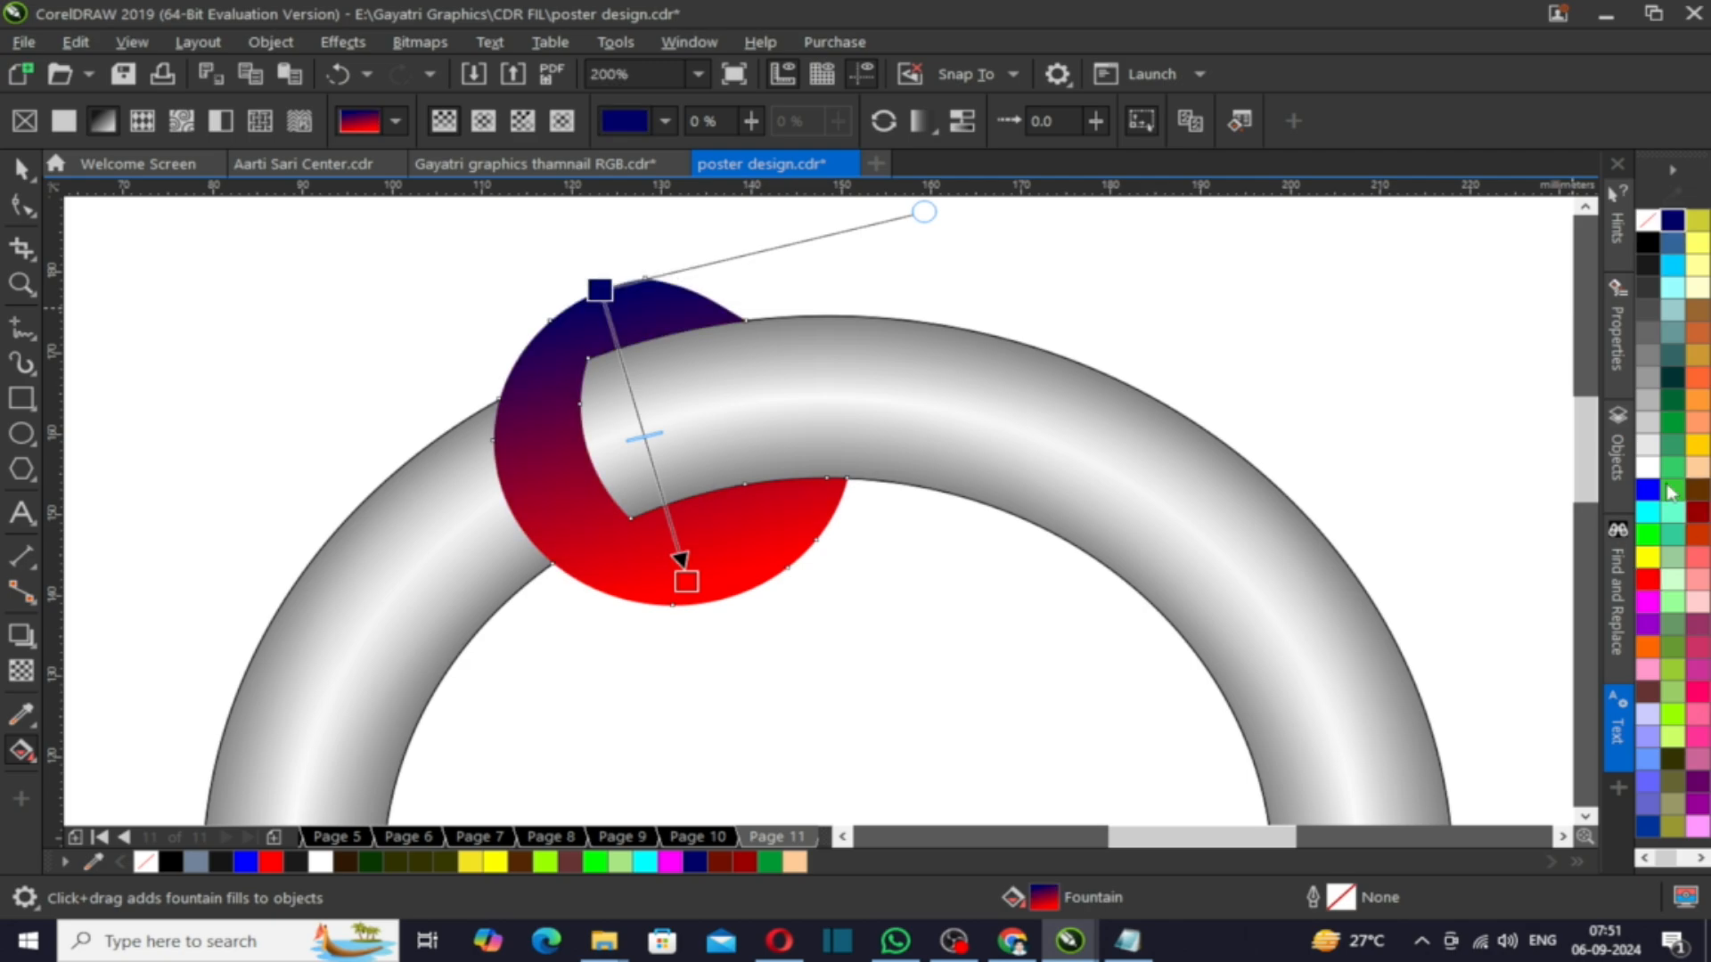
scroll(784, 359, down, 1)
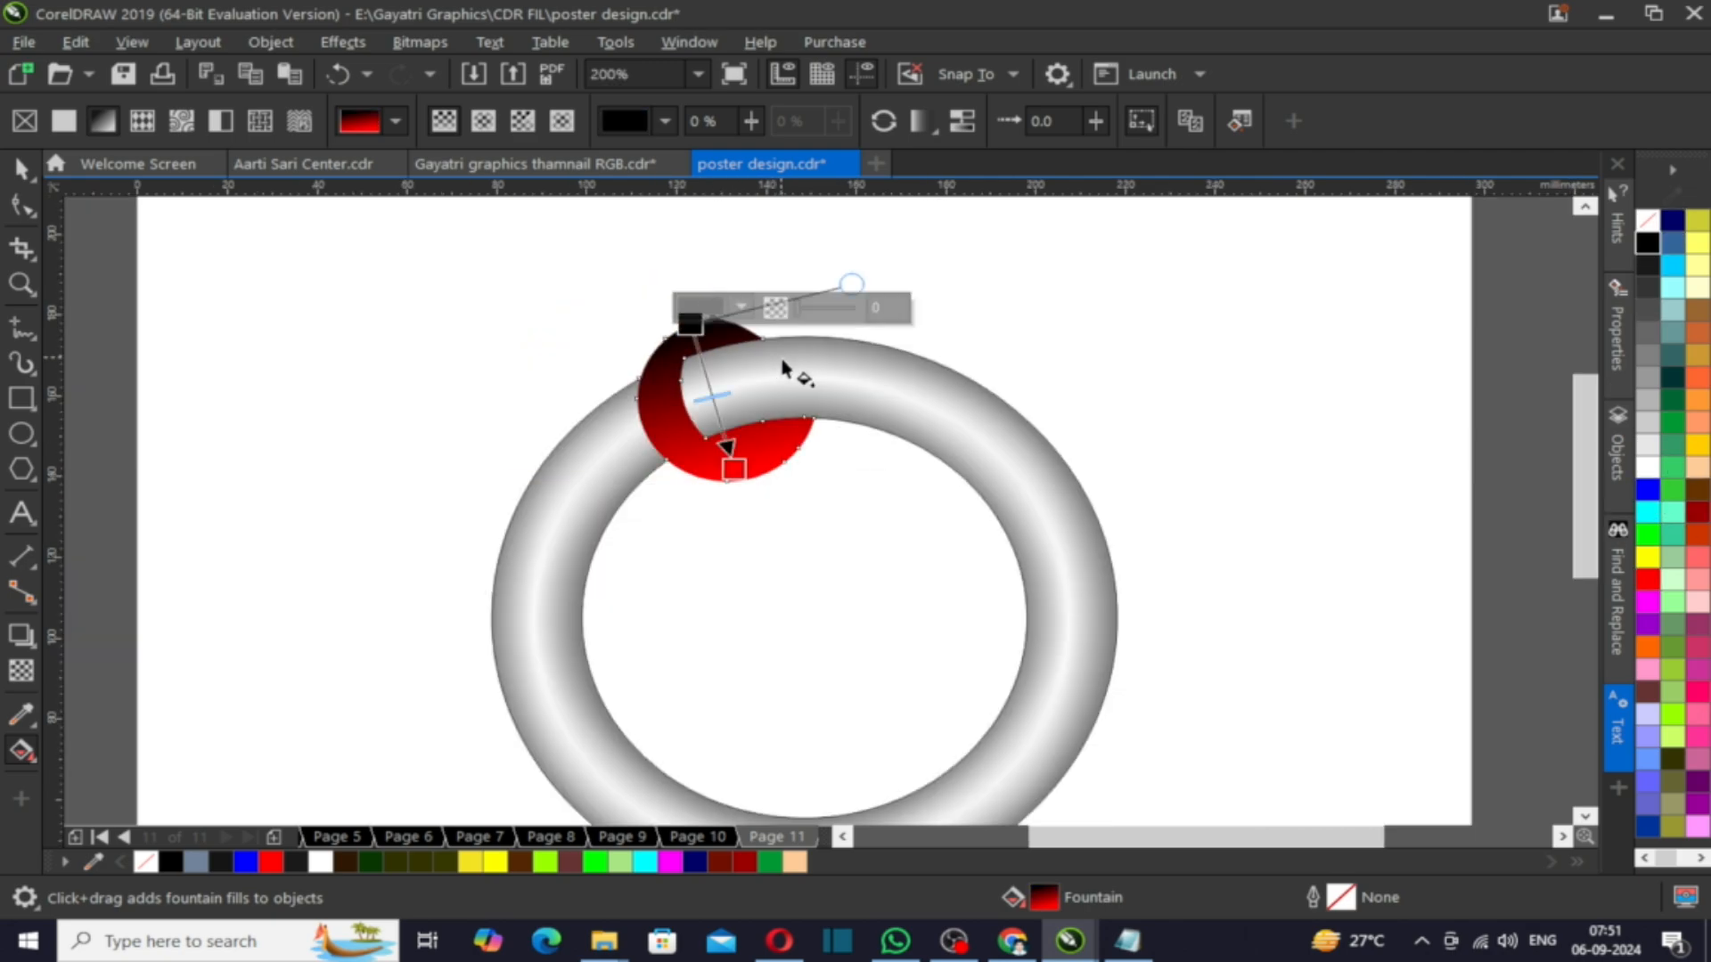
- Rotate a copy of the filled piece about the ring's centre by about 40.7° and repeat it to place pieces all around the ring
key(Escape)
key(space)
click(686, 340)
click(686, 339)
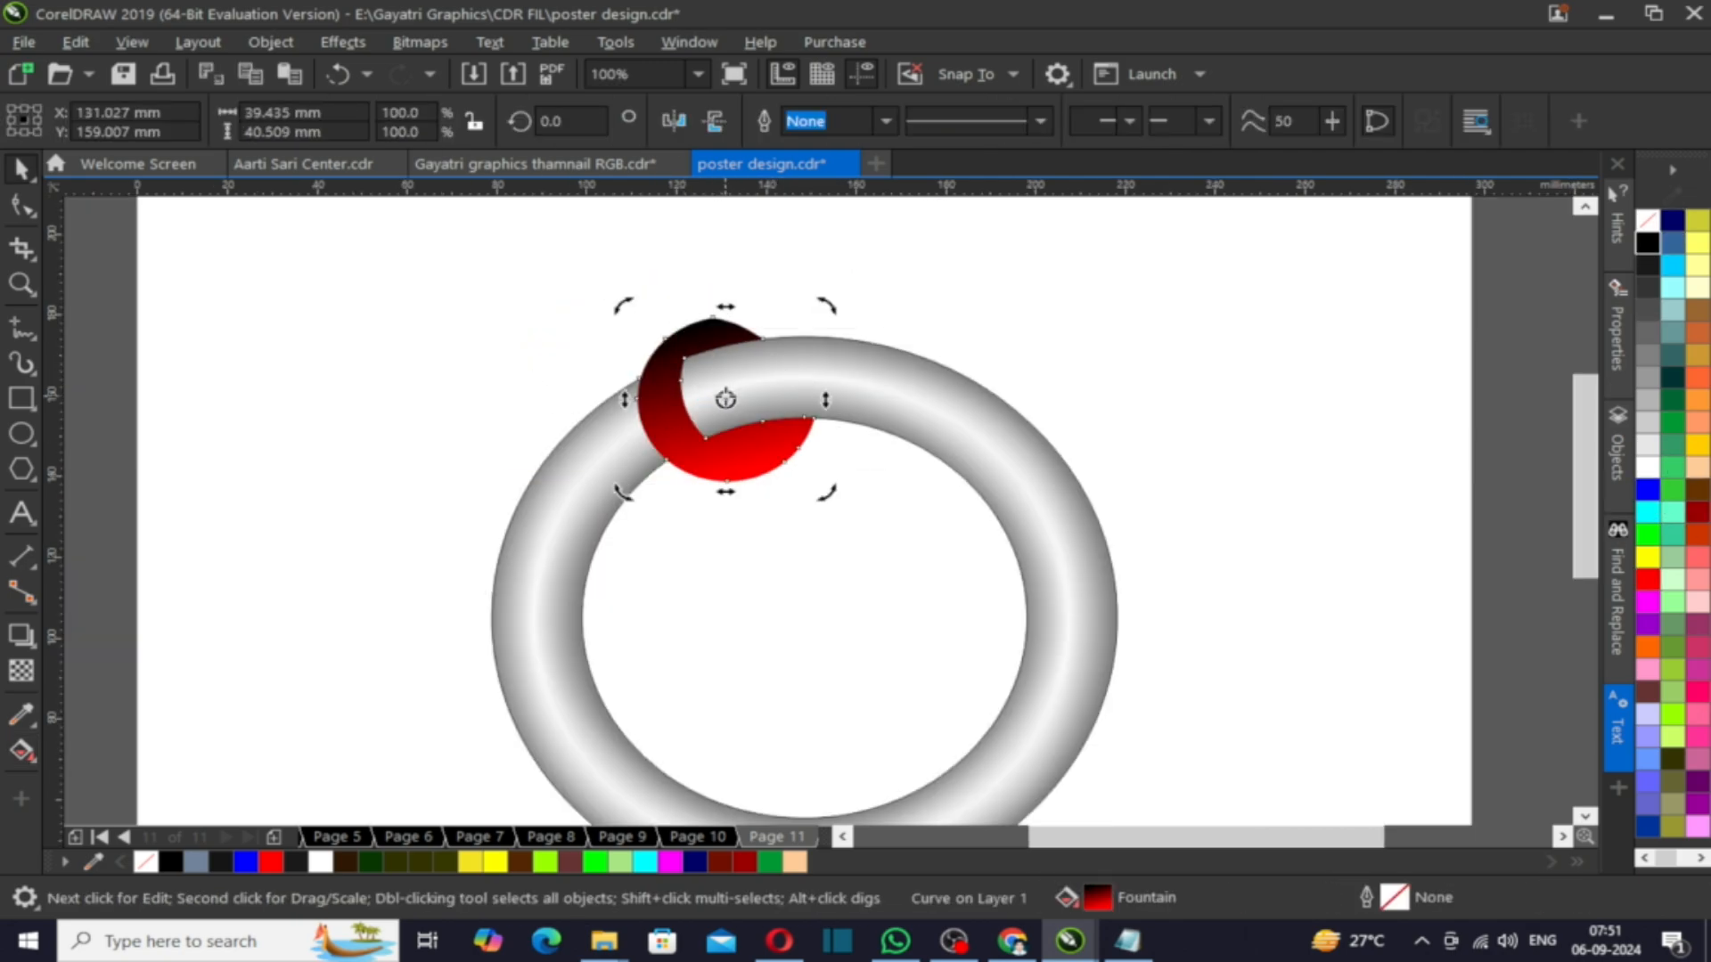
drag(618, 307, 412, 472)
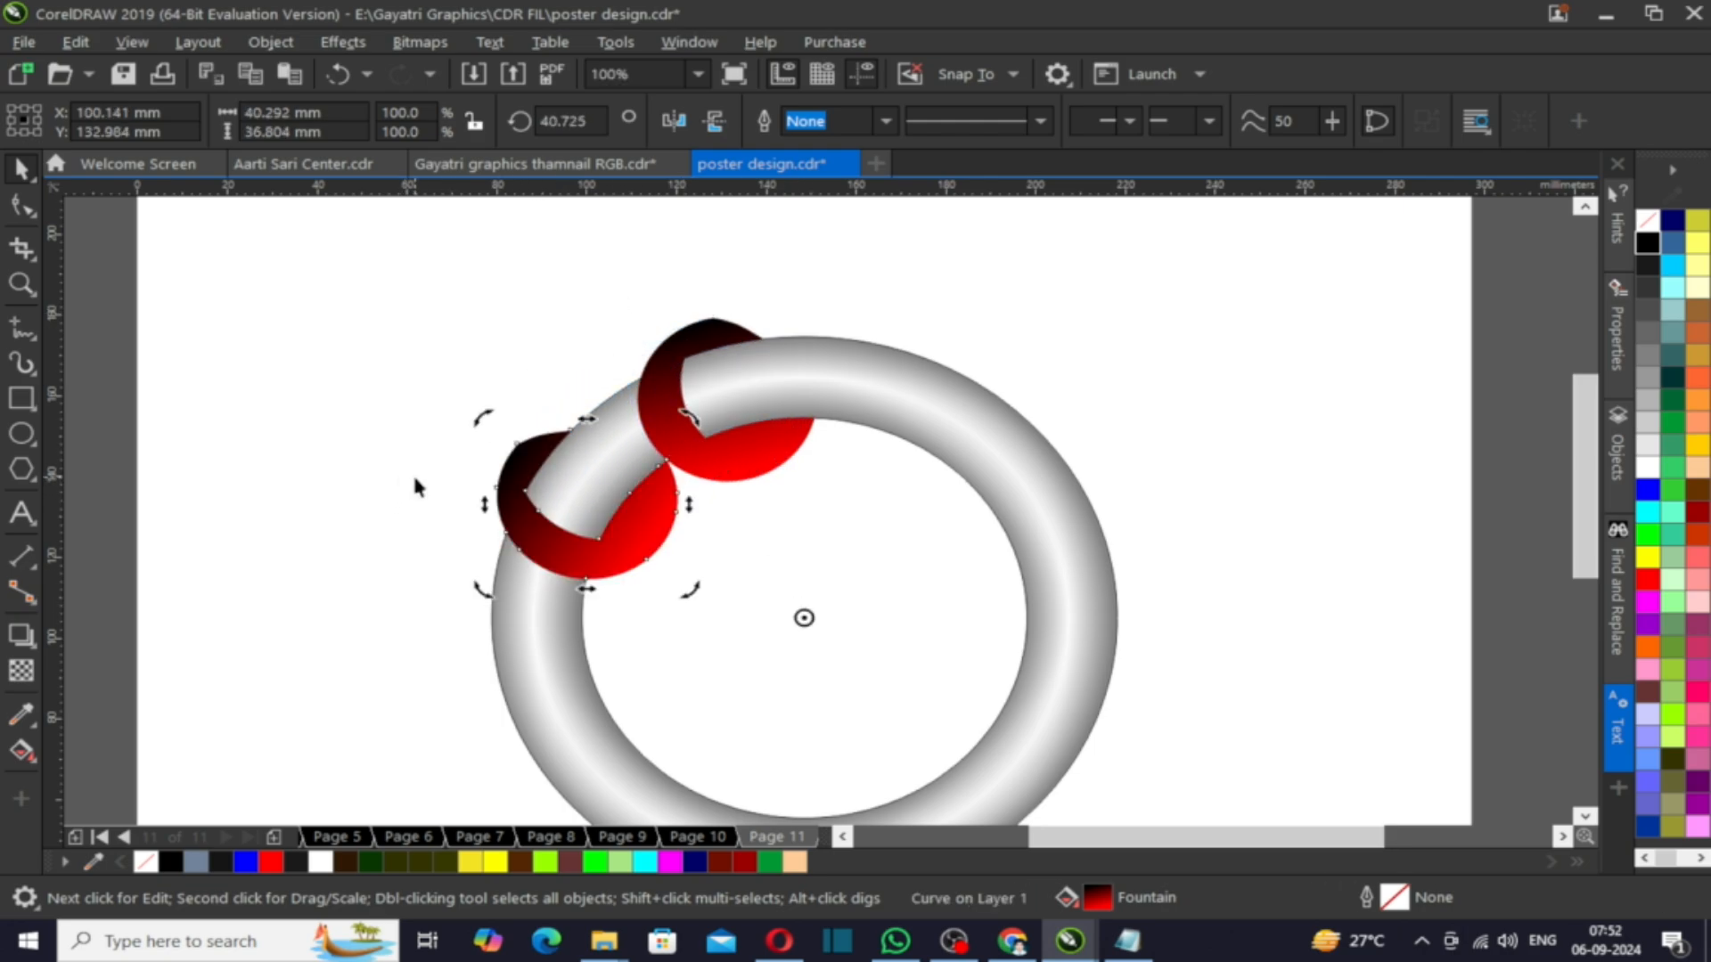
scroll(698, 409, down, 1)
key(ctrl+r)
key(ctrl+r)
key(ctrl+r)
key(ctrl+r)
key(ctrl+r)
key(ctrl+r)
key(ctrl+r)
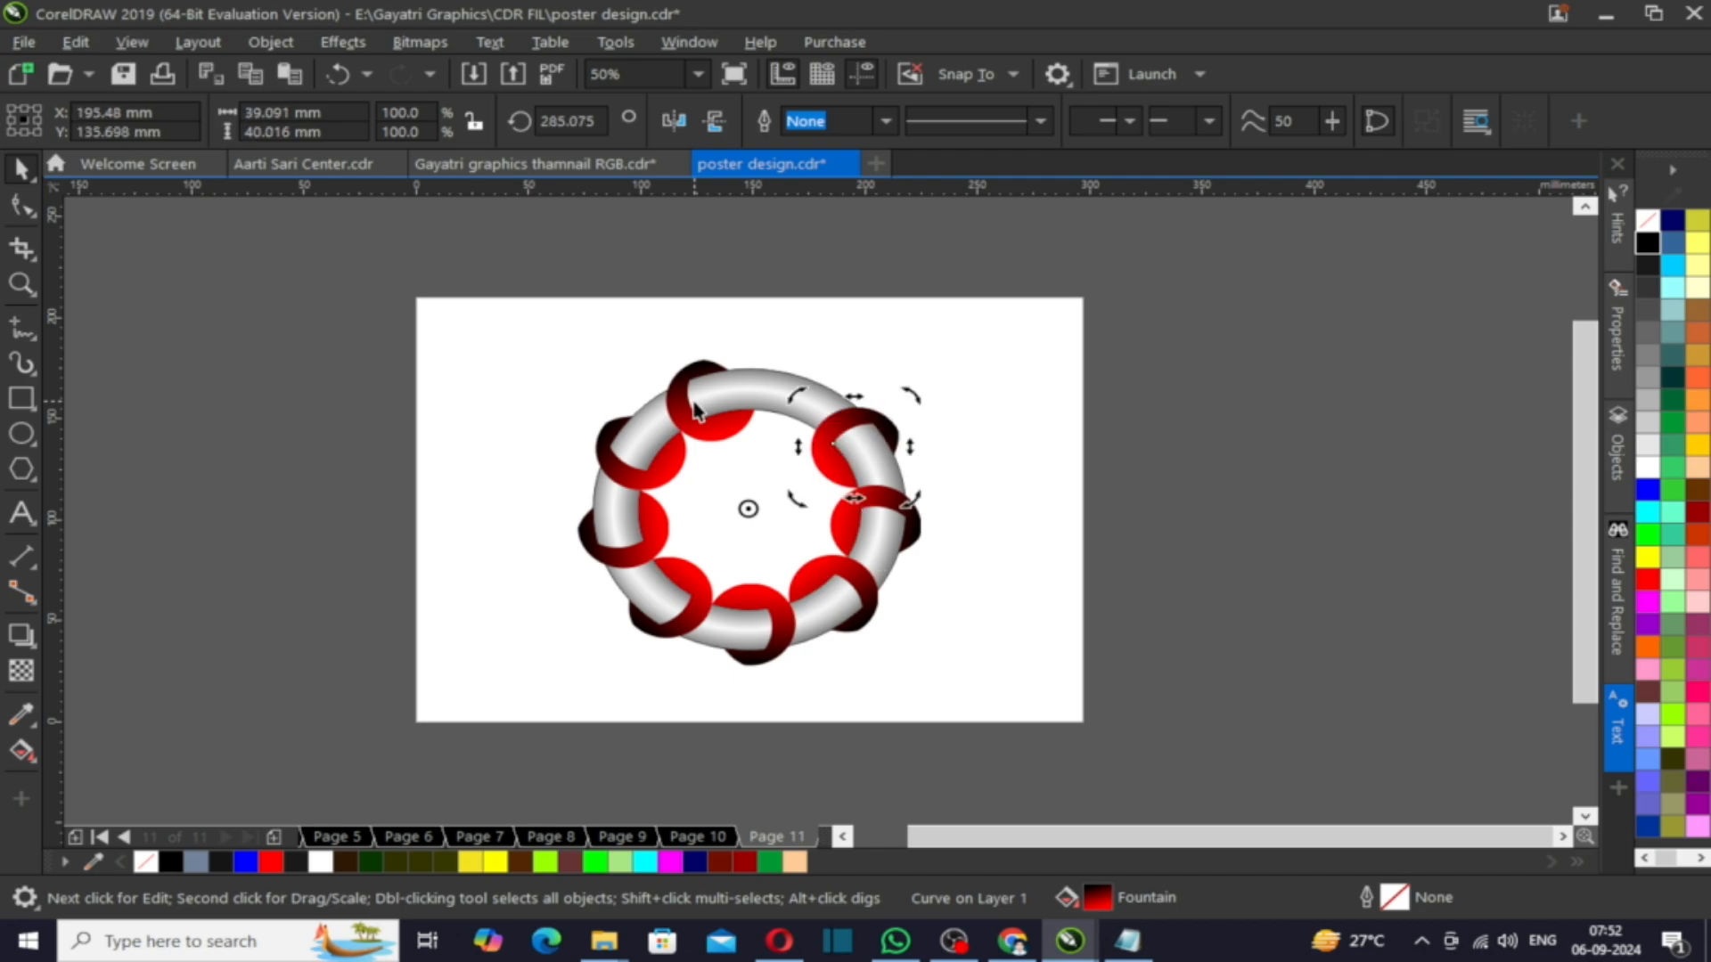
- Examine the finished ring design at different zoom levels
scroll(791, 426, up, 1)
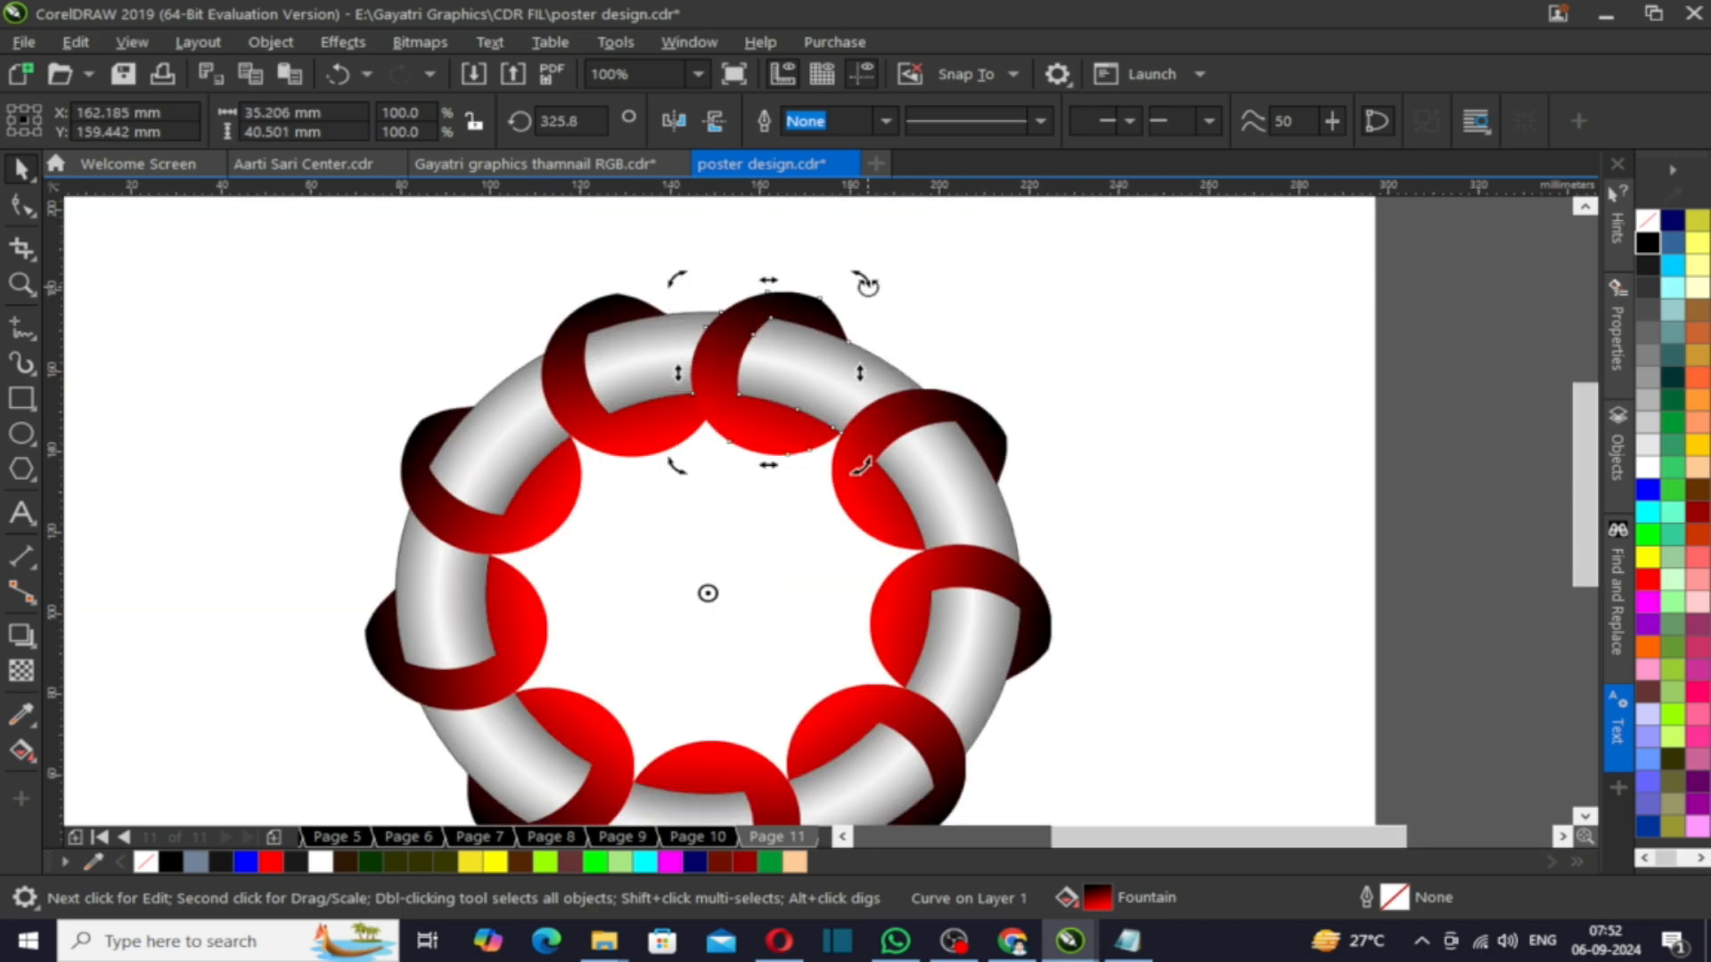
scroll(917, 295, up, 1)
click(921, 351)
scroll(923, 347, down, 2)
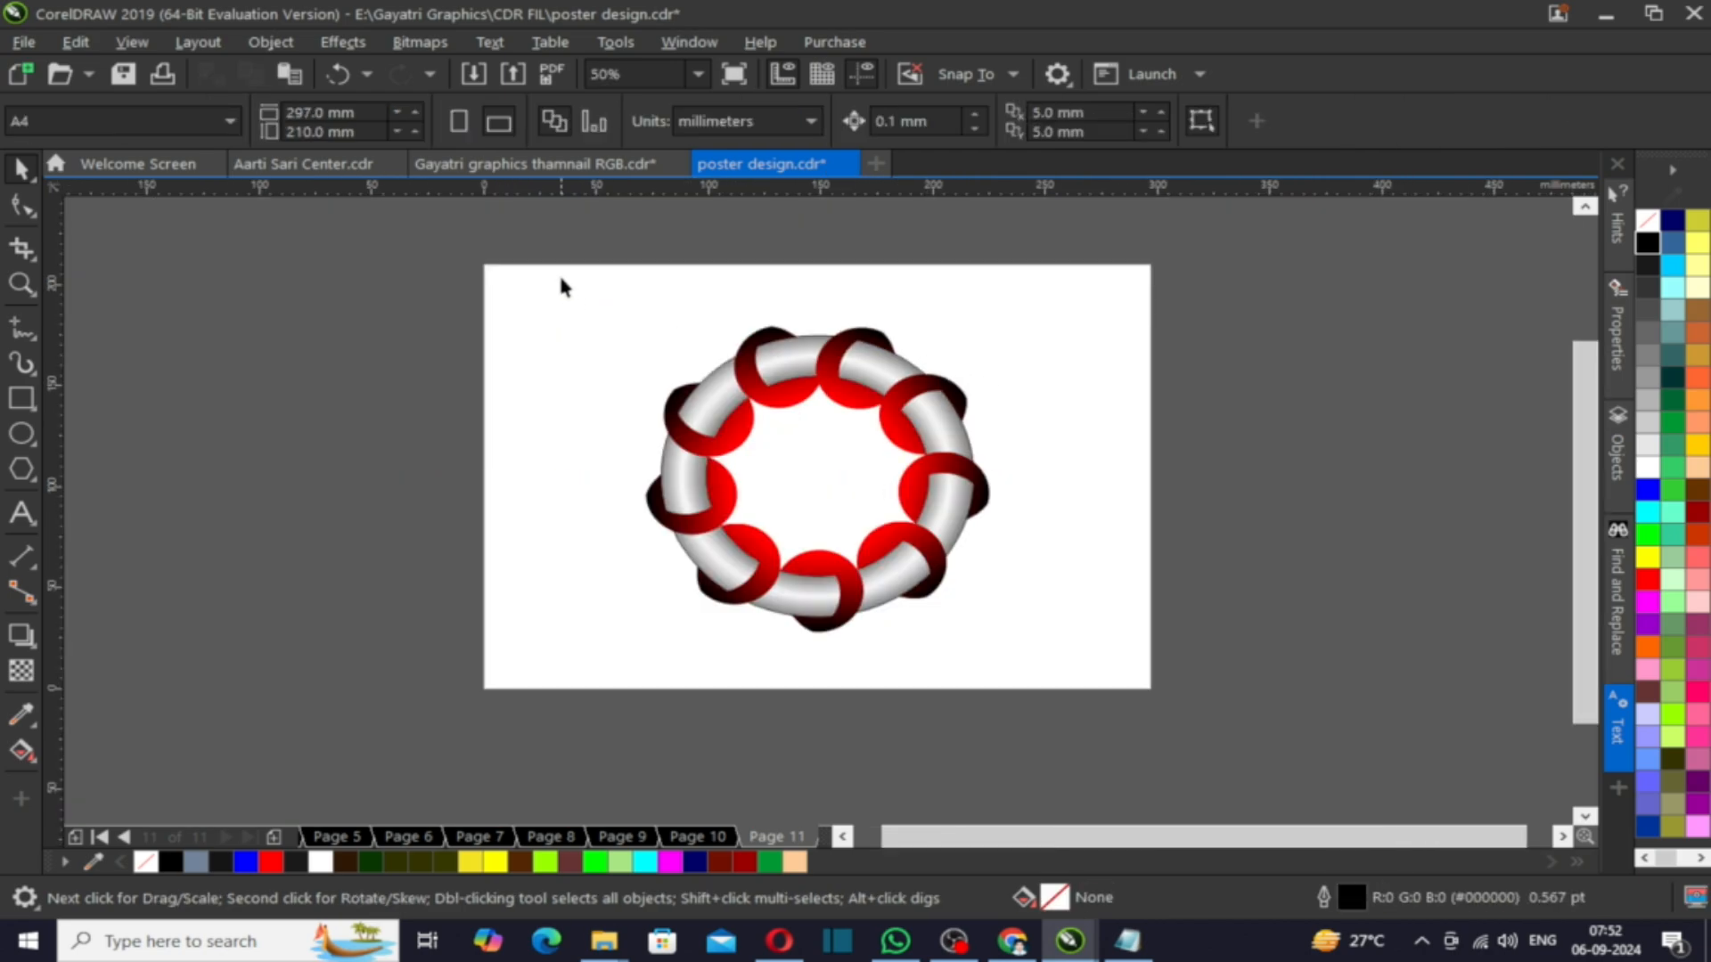
drag(561, 285, 1114, 681)
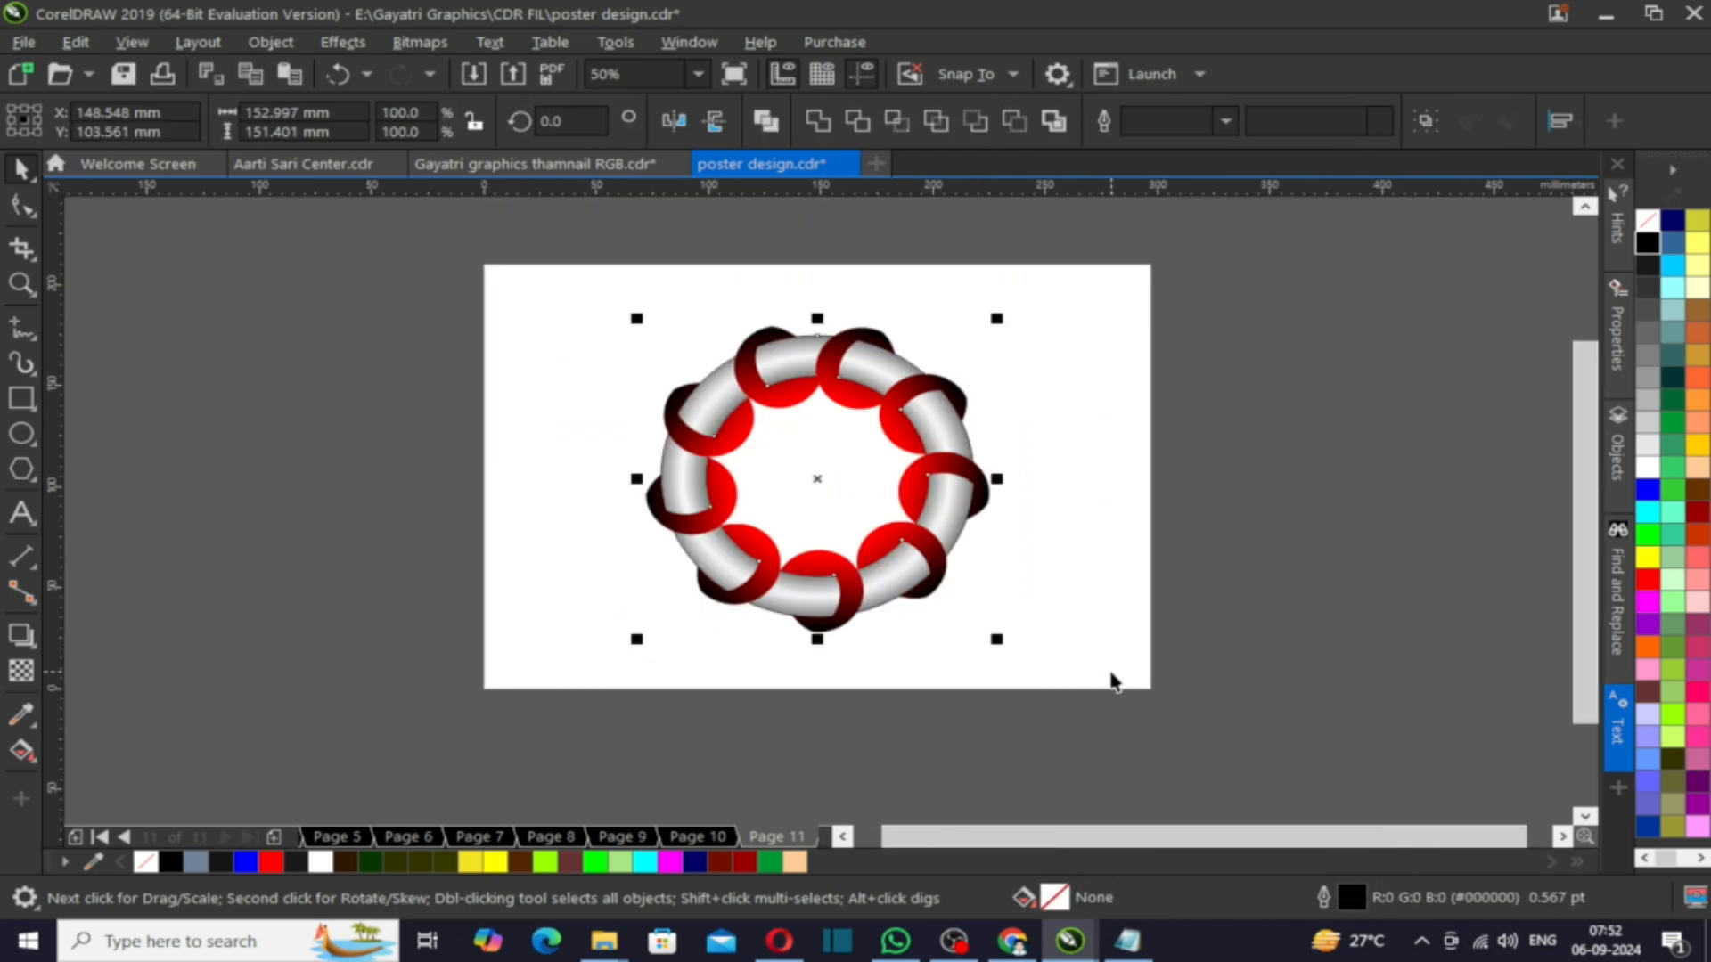
click(1130, 575)
scroll(945, 472, up, 1)
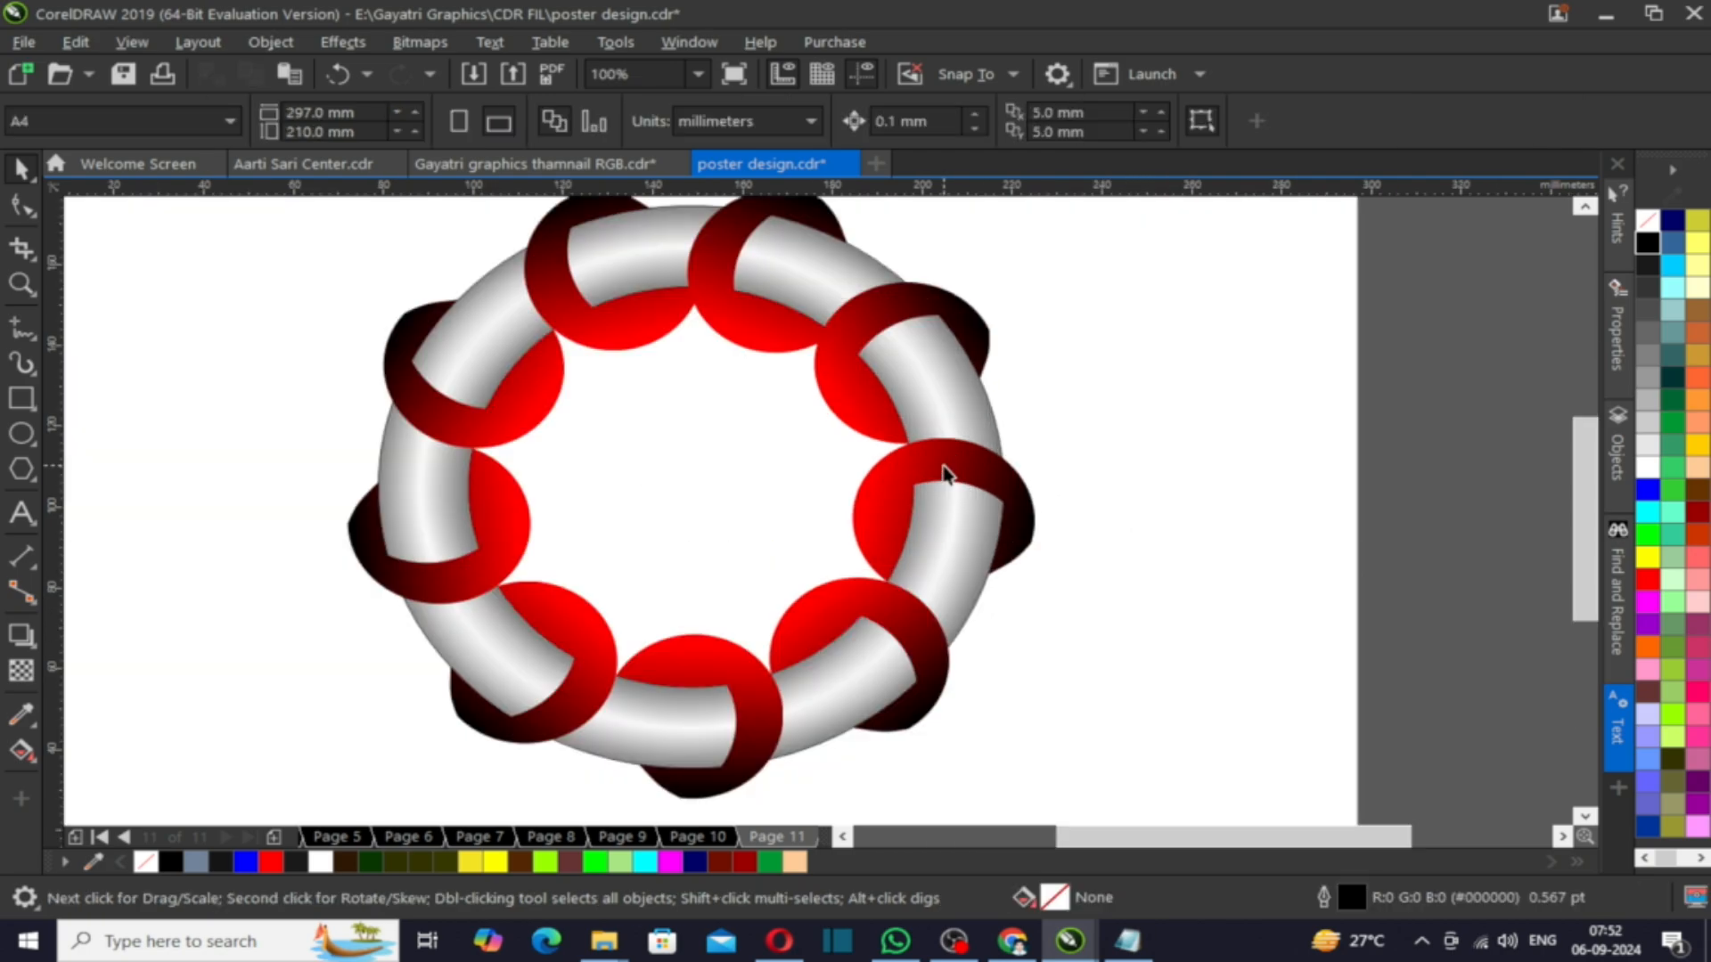
key(ctrl+a)
scroll(691, 355, down, 2)
scroll(675, 299, up, 1)
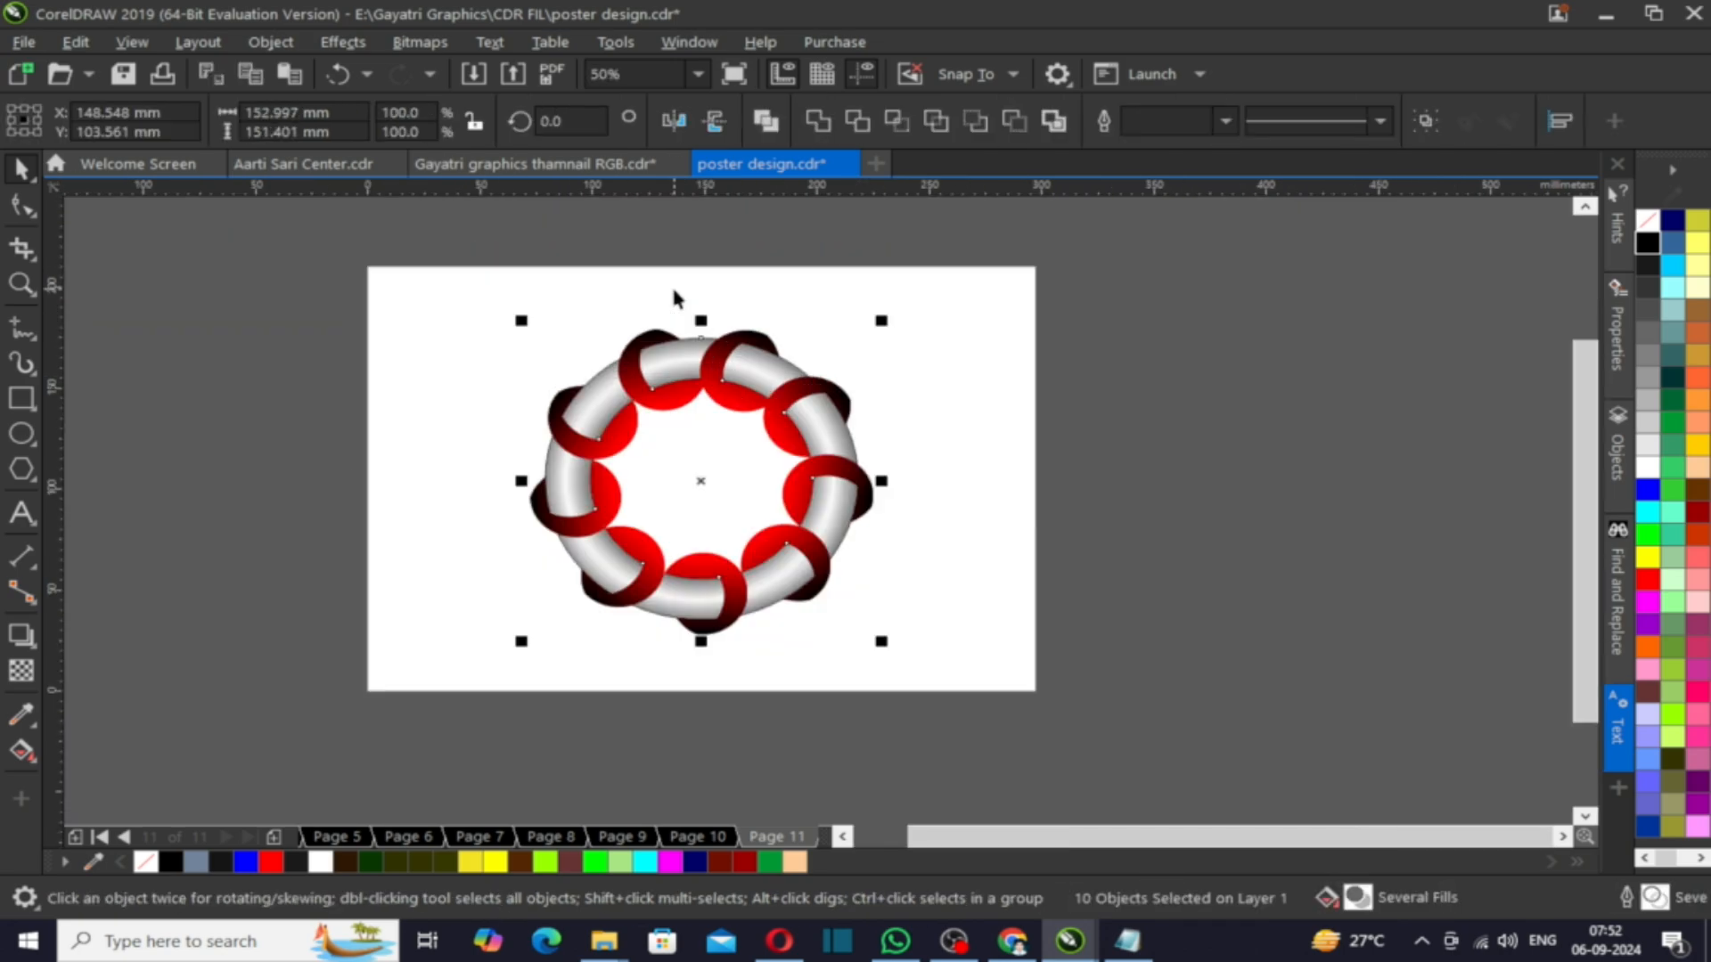
scroll(821, 377, up, 1)
click(1275, 458)
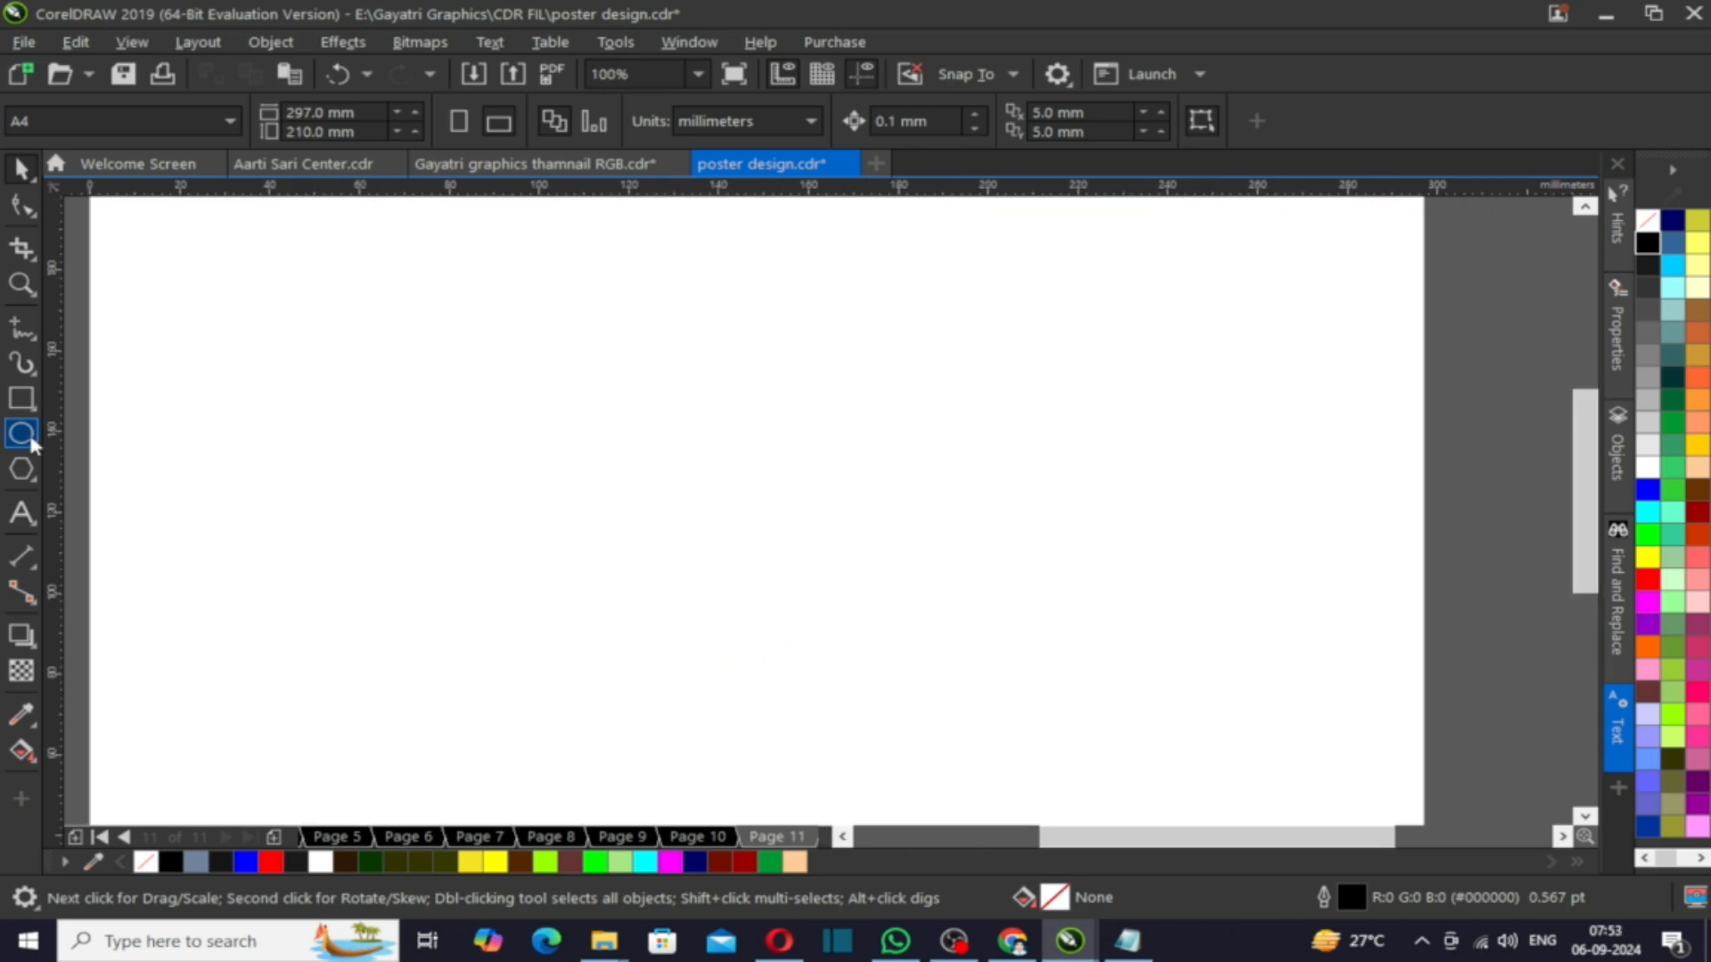
- Draw a circle about 65 mm wide and a smaller scaled copy inside it touching its lower right edge
click(30, 438)
drag(588, 276, 828, 536)
key(space)
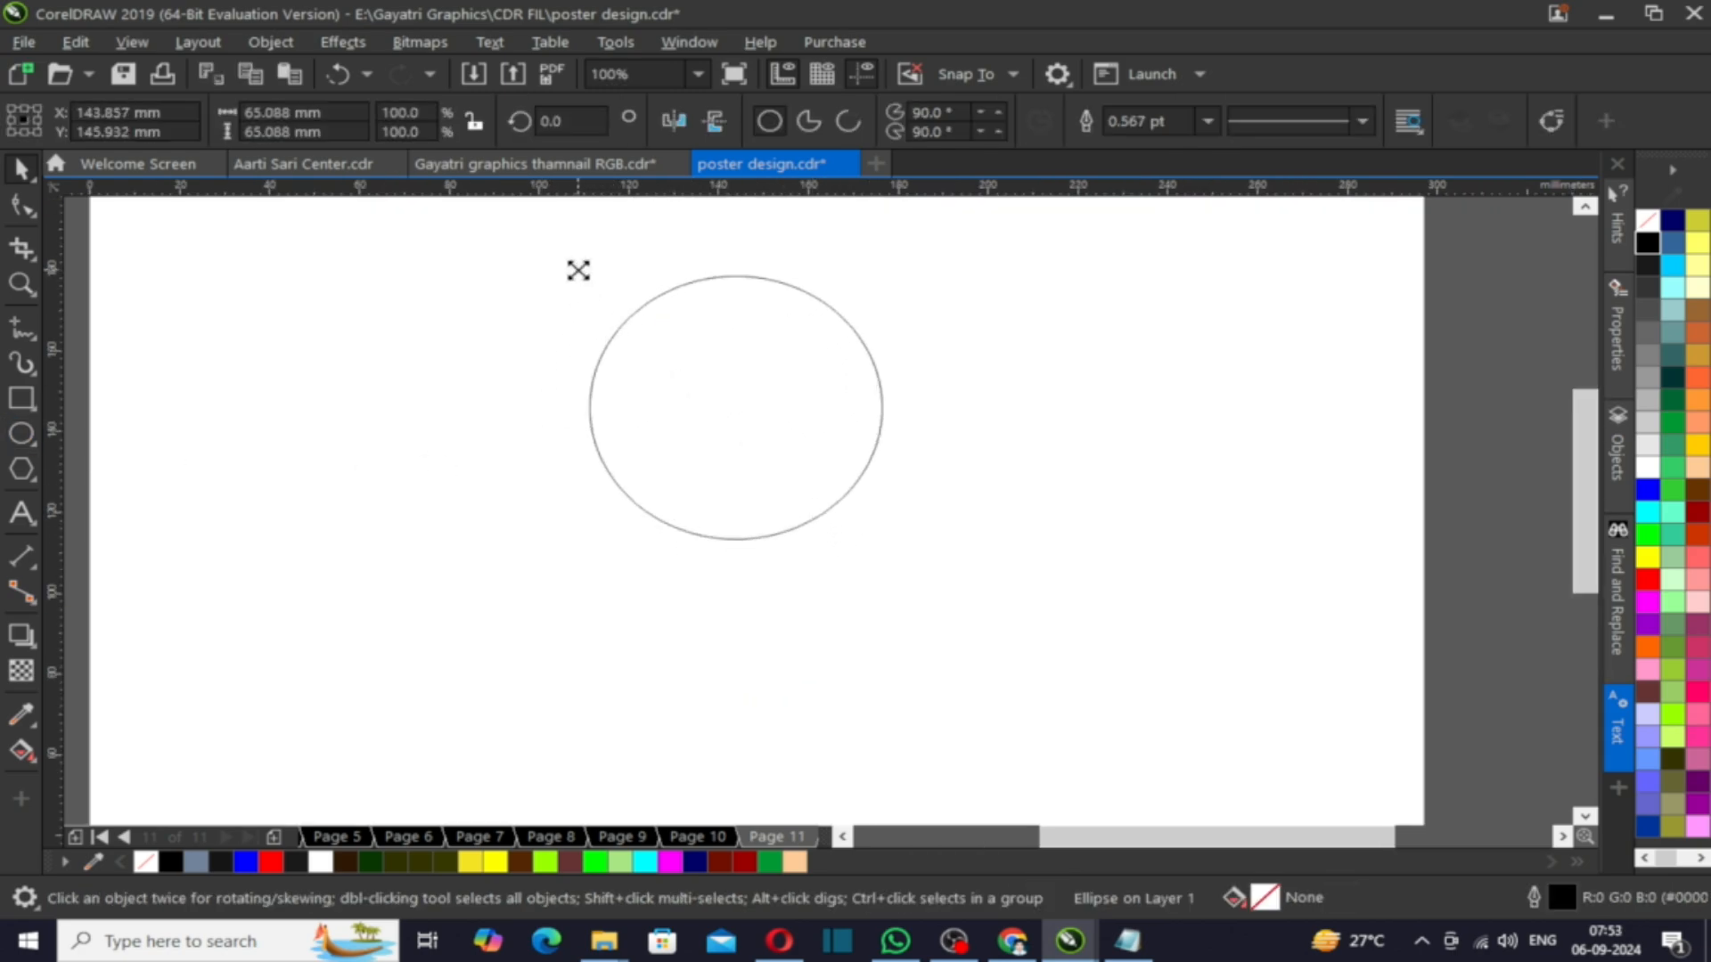
drag(580, 268, 683, 339)
mouse_move(753, 436)
mouse_down()
mouse_move(733, 405)
mouse_move(747, 430)
mouse_up()
click(700, 559)
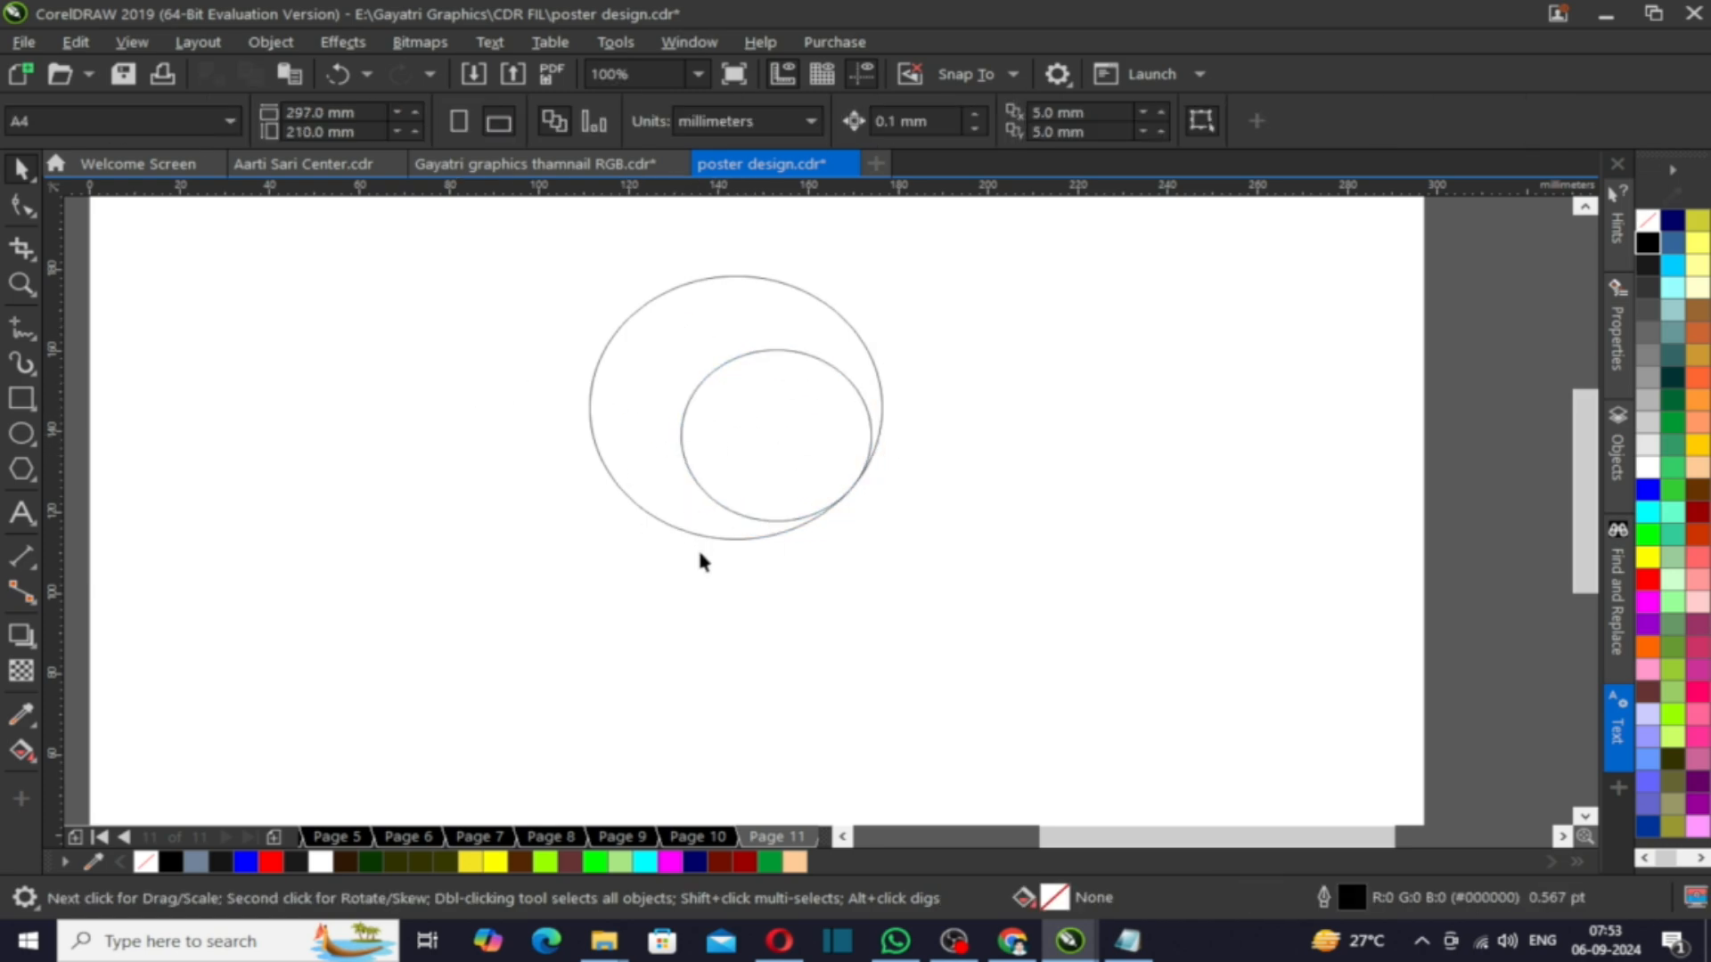
- Draw a vertical line through the circles and align it to the large circle's centre
click(22, 330)
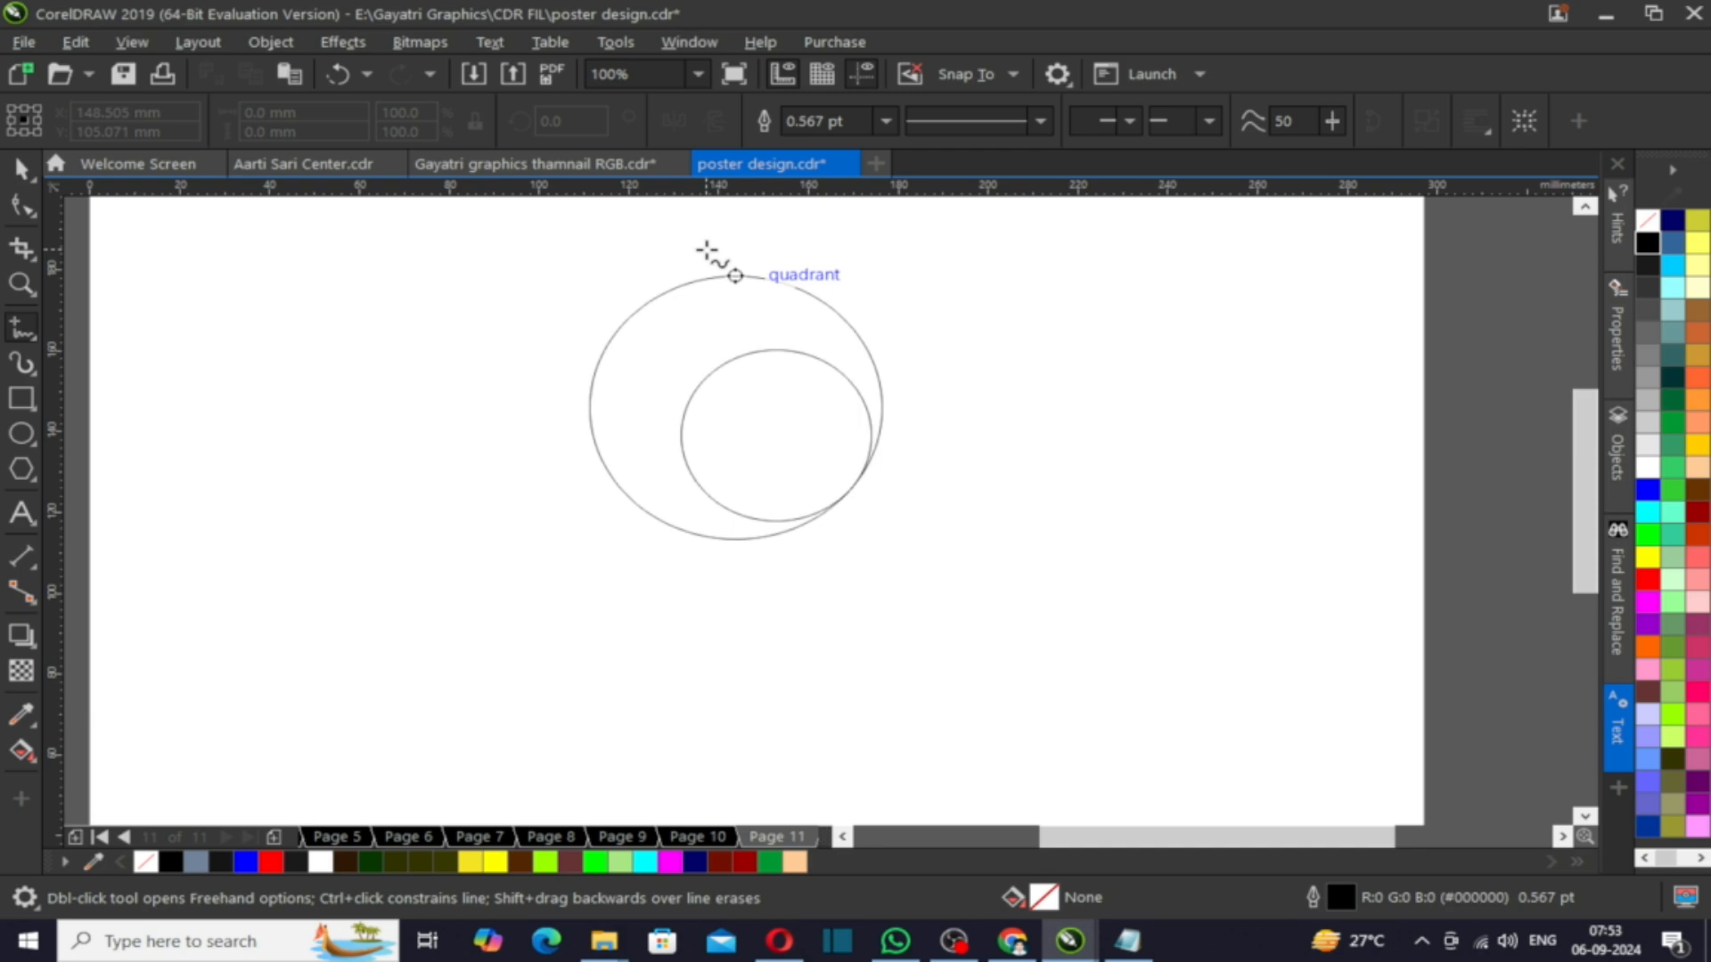
click(721, 237)
ctrl+click(732, 660)
key(space)
shift+click(665, 328)
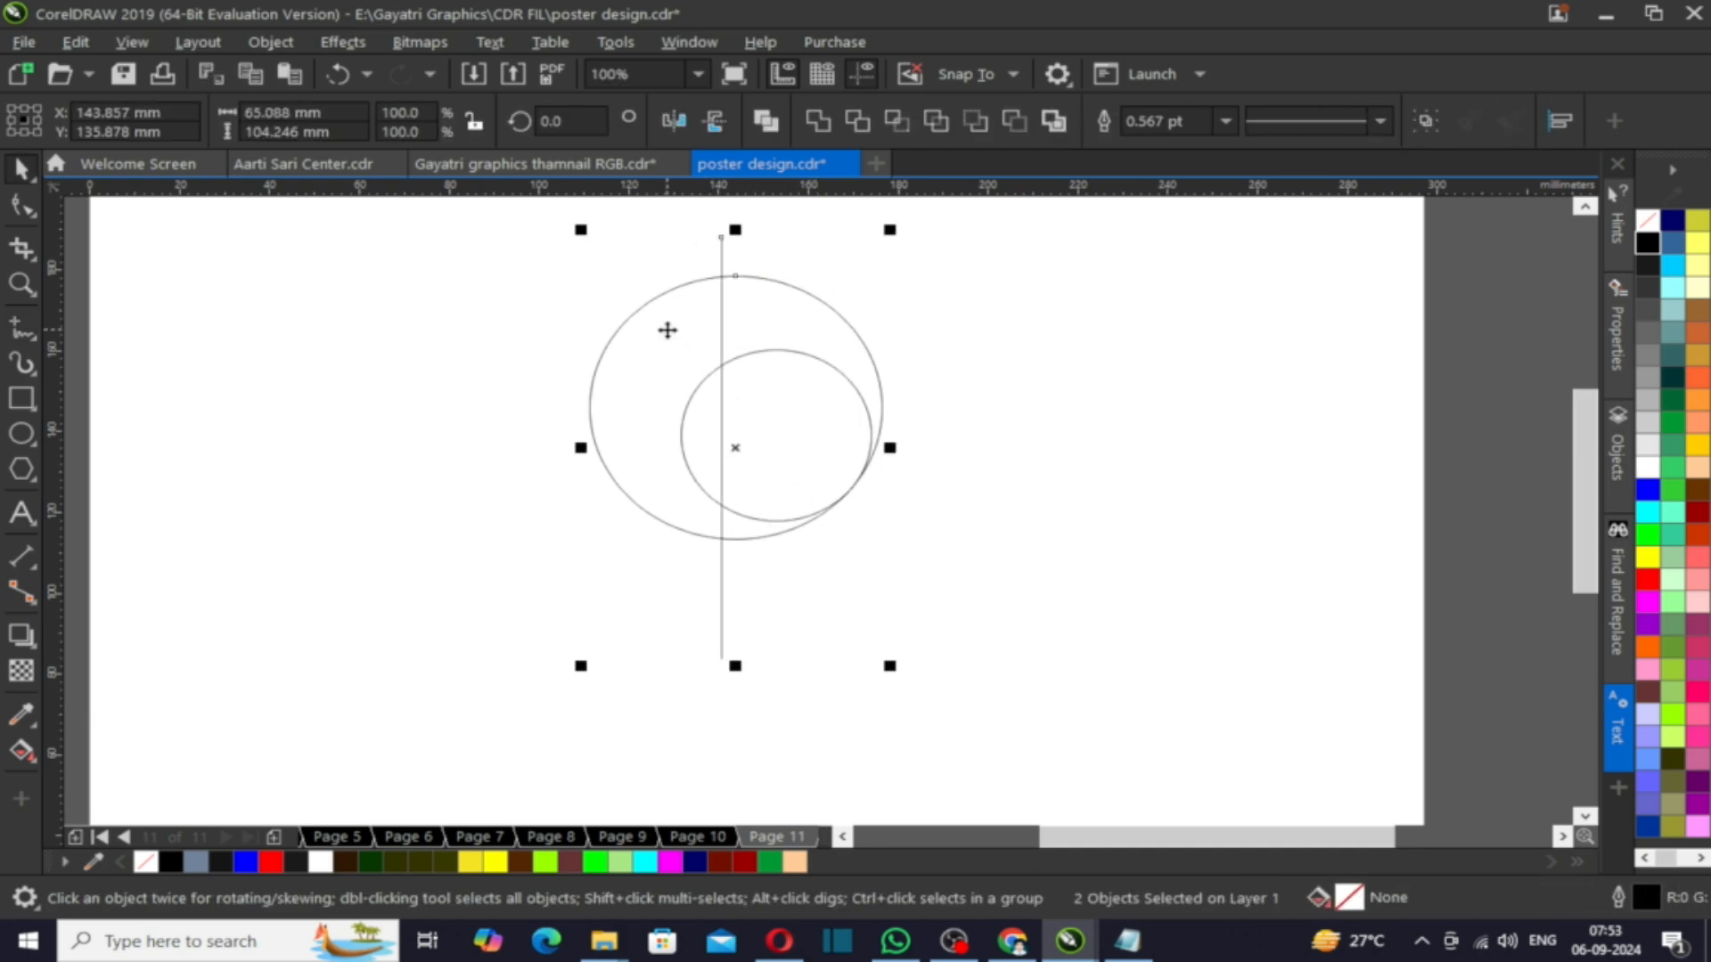
key(c)
key(e)
- Enlarge the smaller circle slightly so it still touches the large circle's edge
key(Escape)
click(806, 412)
mouse_move(675, 343)
mouse_down()
mouse_move(641, 305)
mouse_move(657, 323)
mouse_up()
drag(766, 325, 764, 295)
key(ctrl+z)
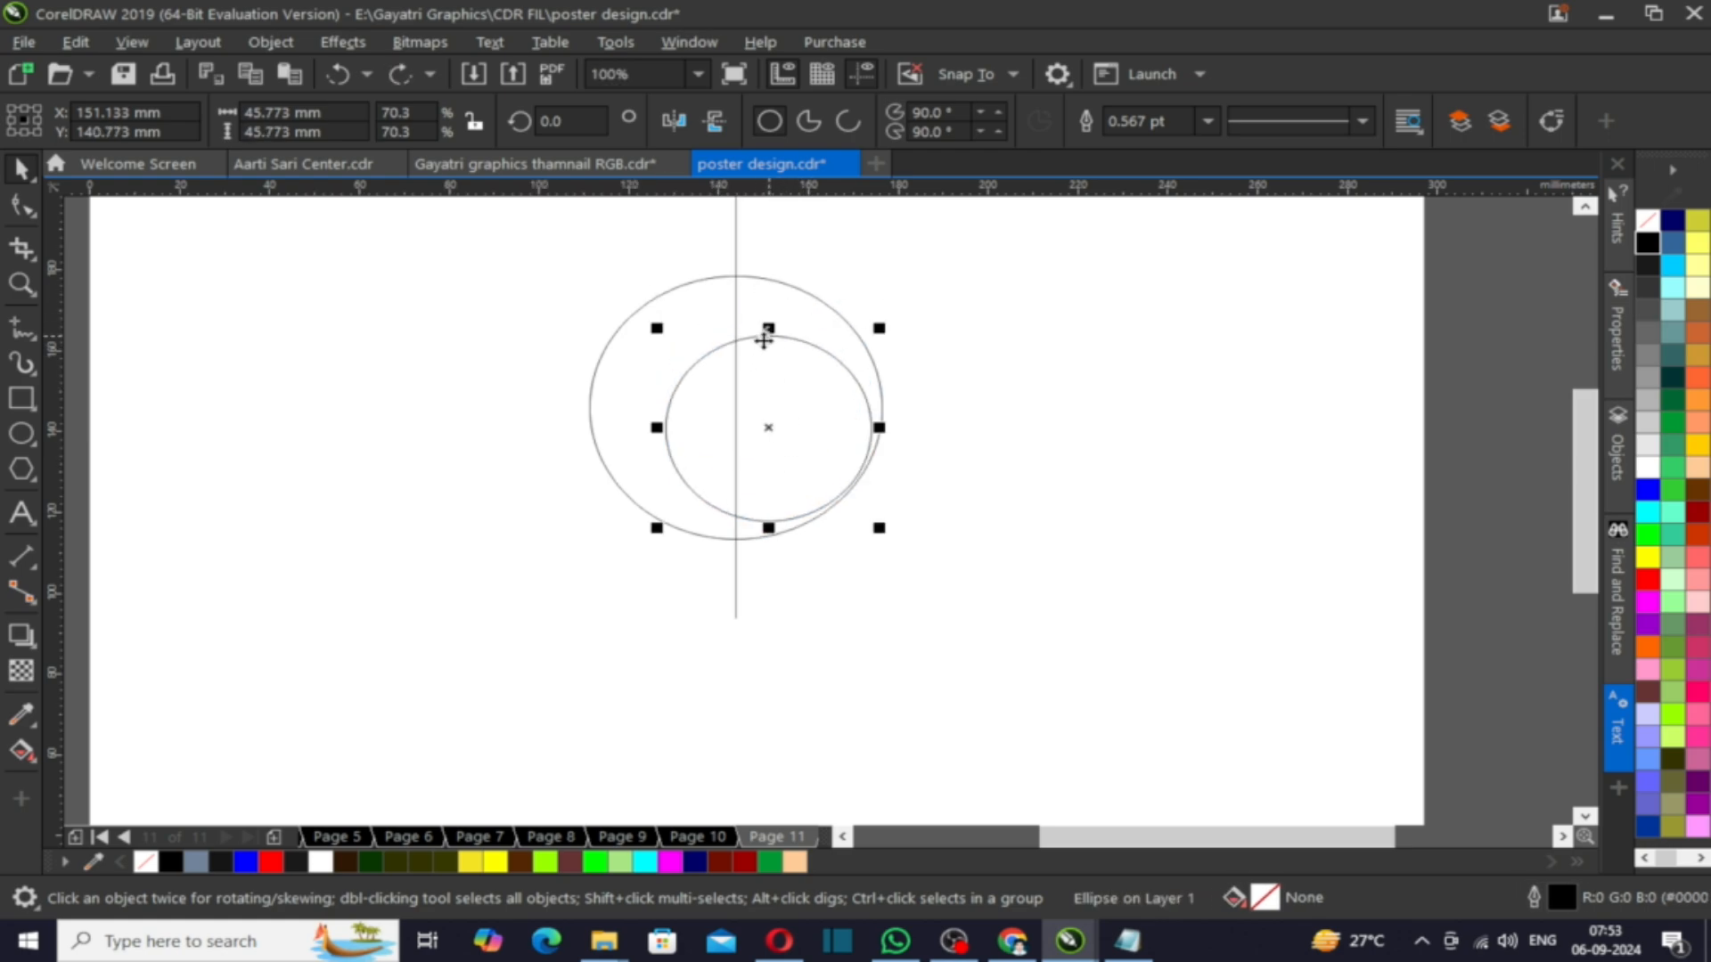
- Smart Fill the crescent region between the two circles left of the line and move the new shape aside
click(917, 410)
scroll(695, 546, down, 2)
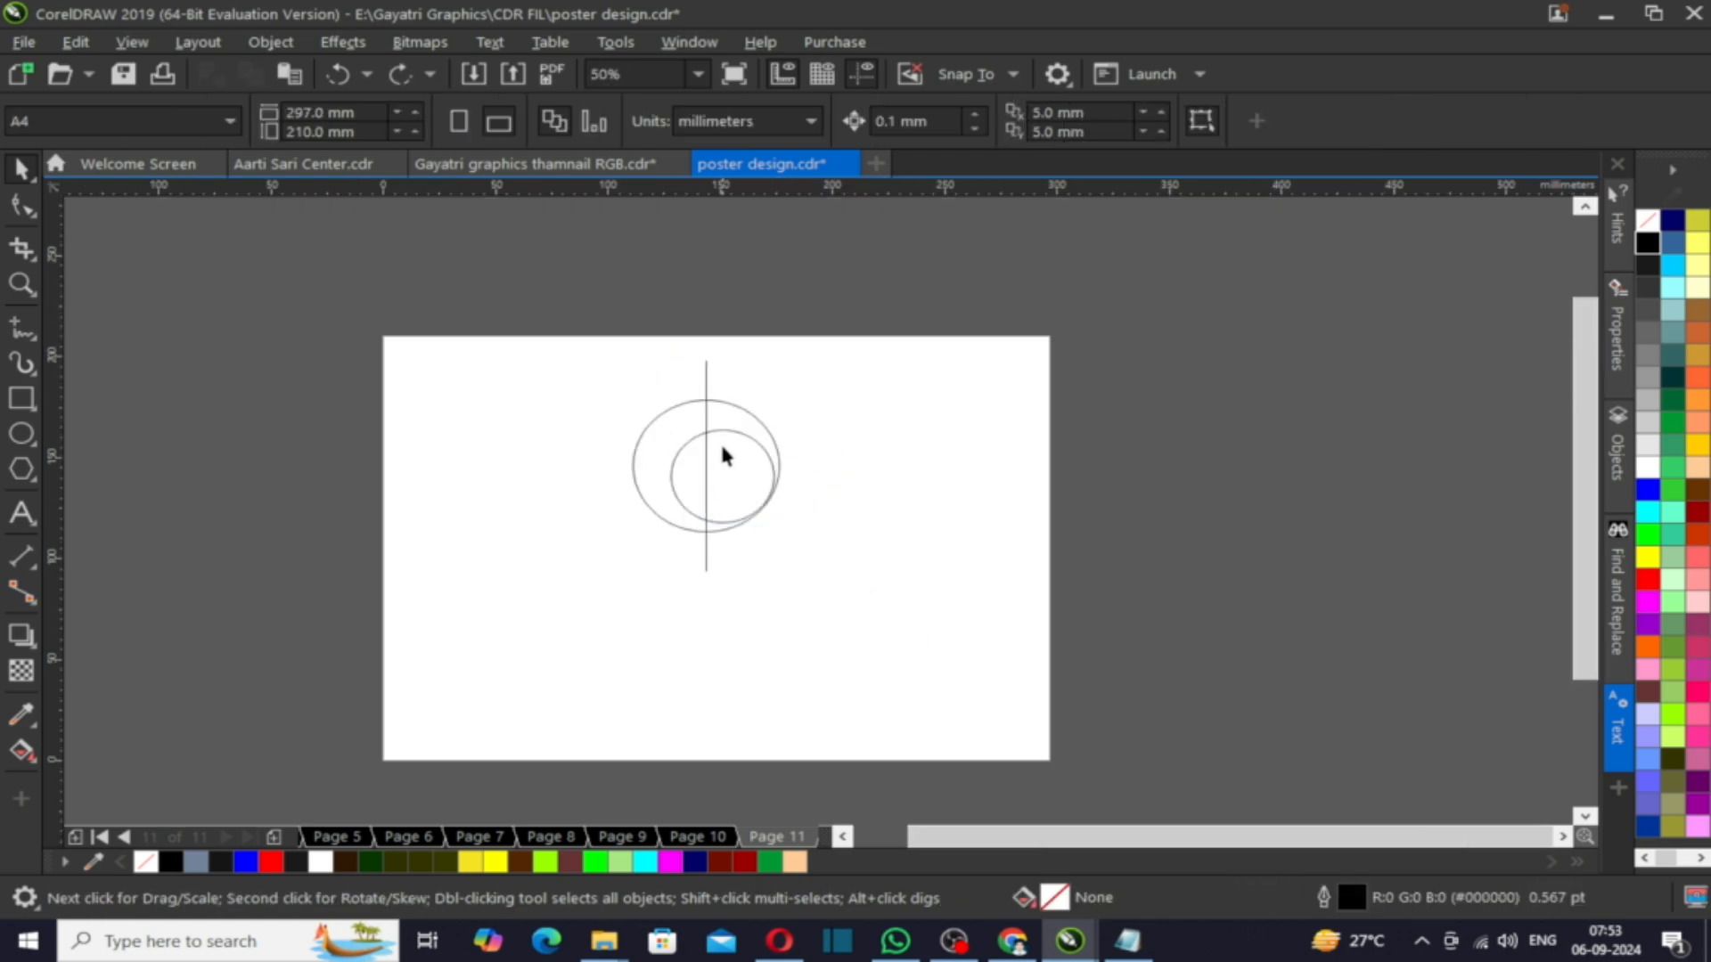
scroll(725, 451, up, 2)
click(25, 750)
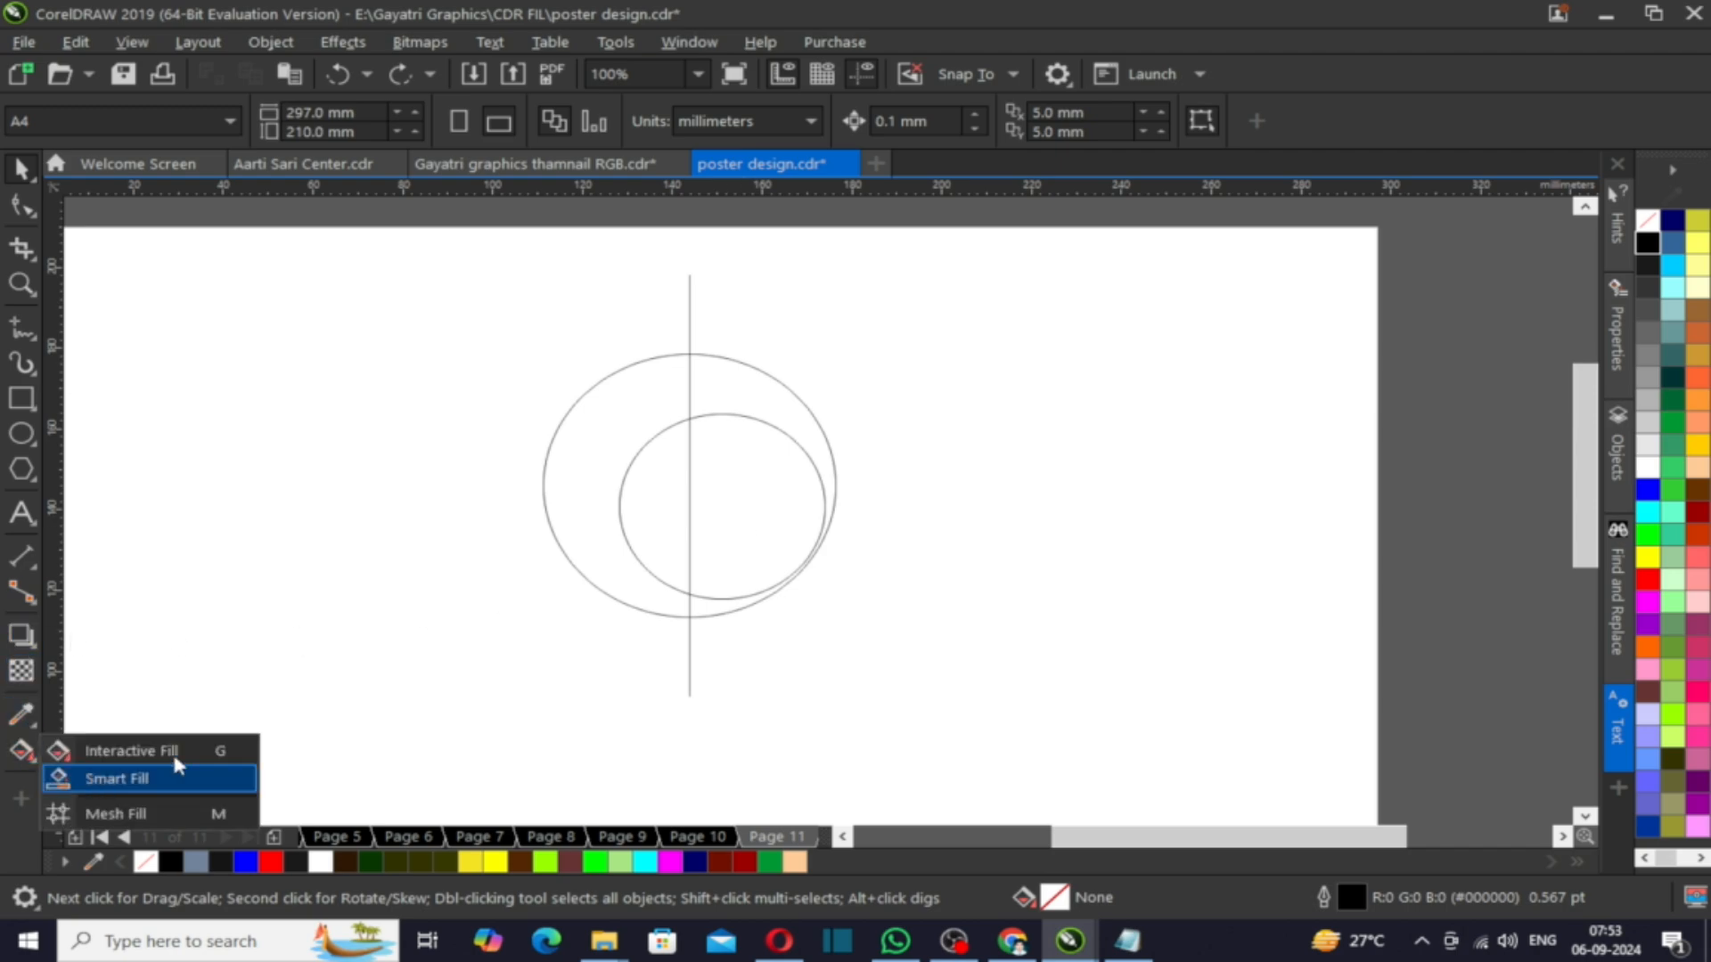
click(73, 779)
click(586, 447)
key(space)
drag(586, 447, 372, 447)
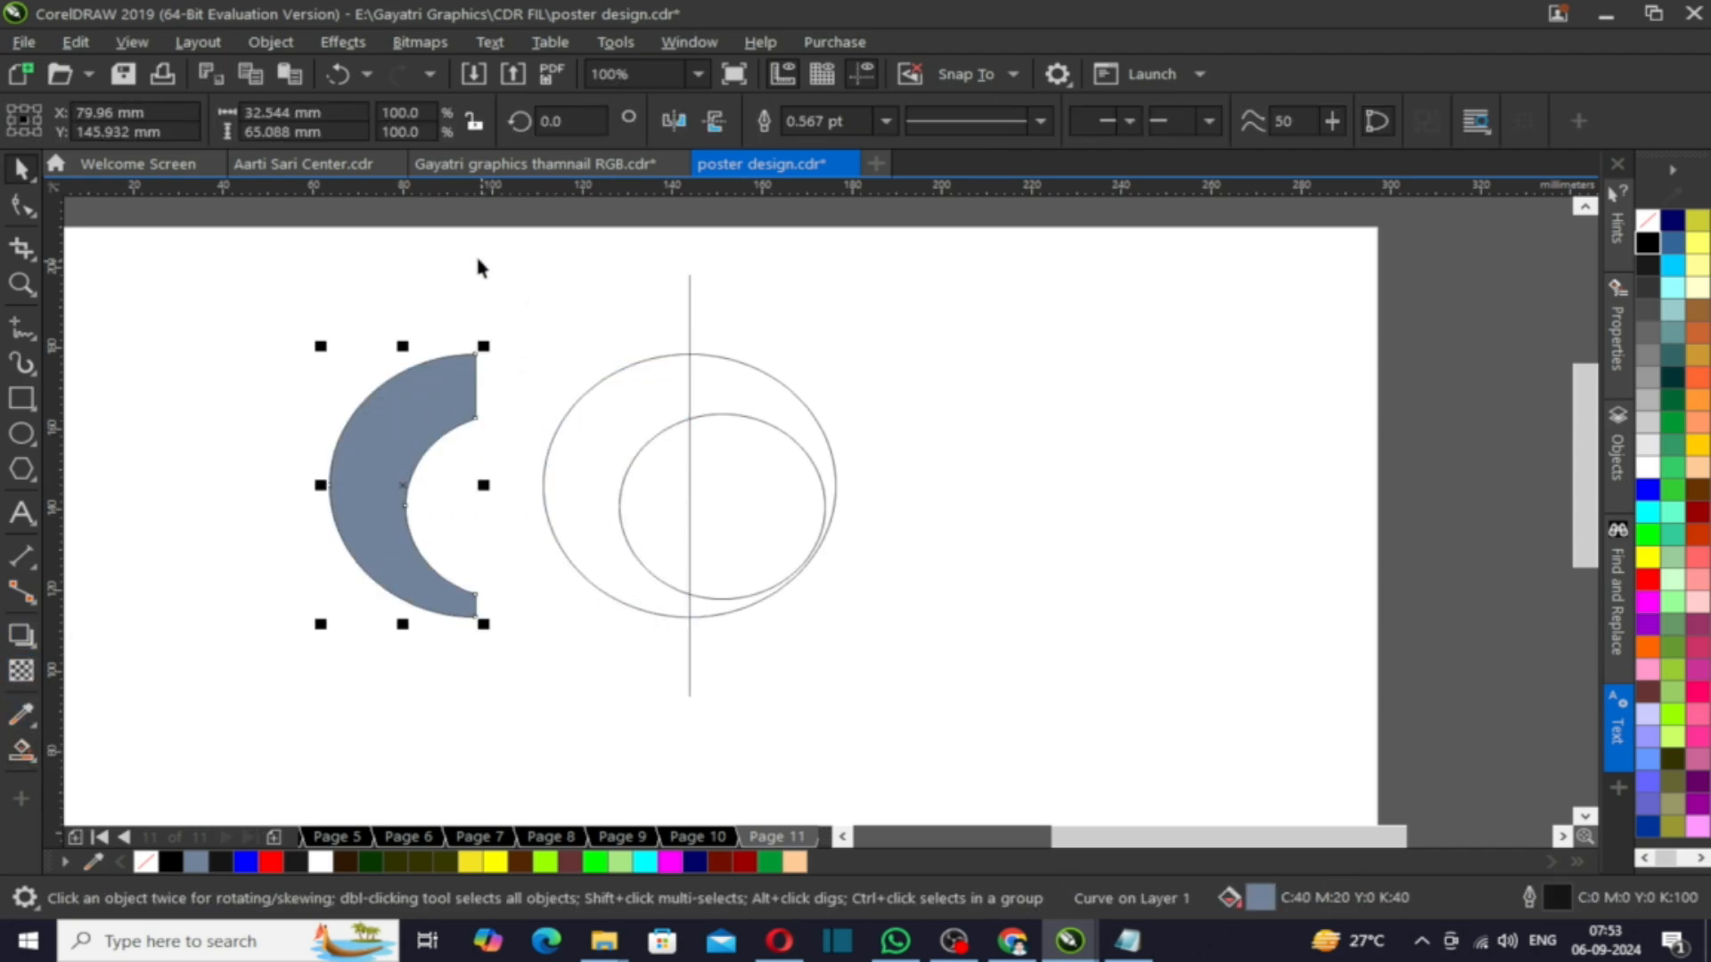
- Delete the construction circles and line, and squeeze the crescent horizontally to about 44% width
drag(907, 784, 907, 784)
key(Delete)
click(427, 447)
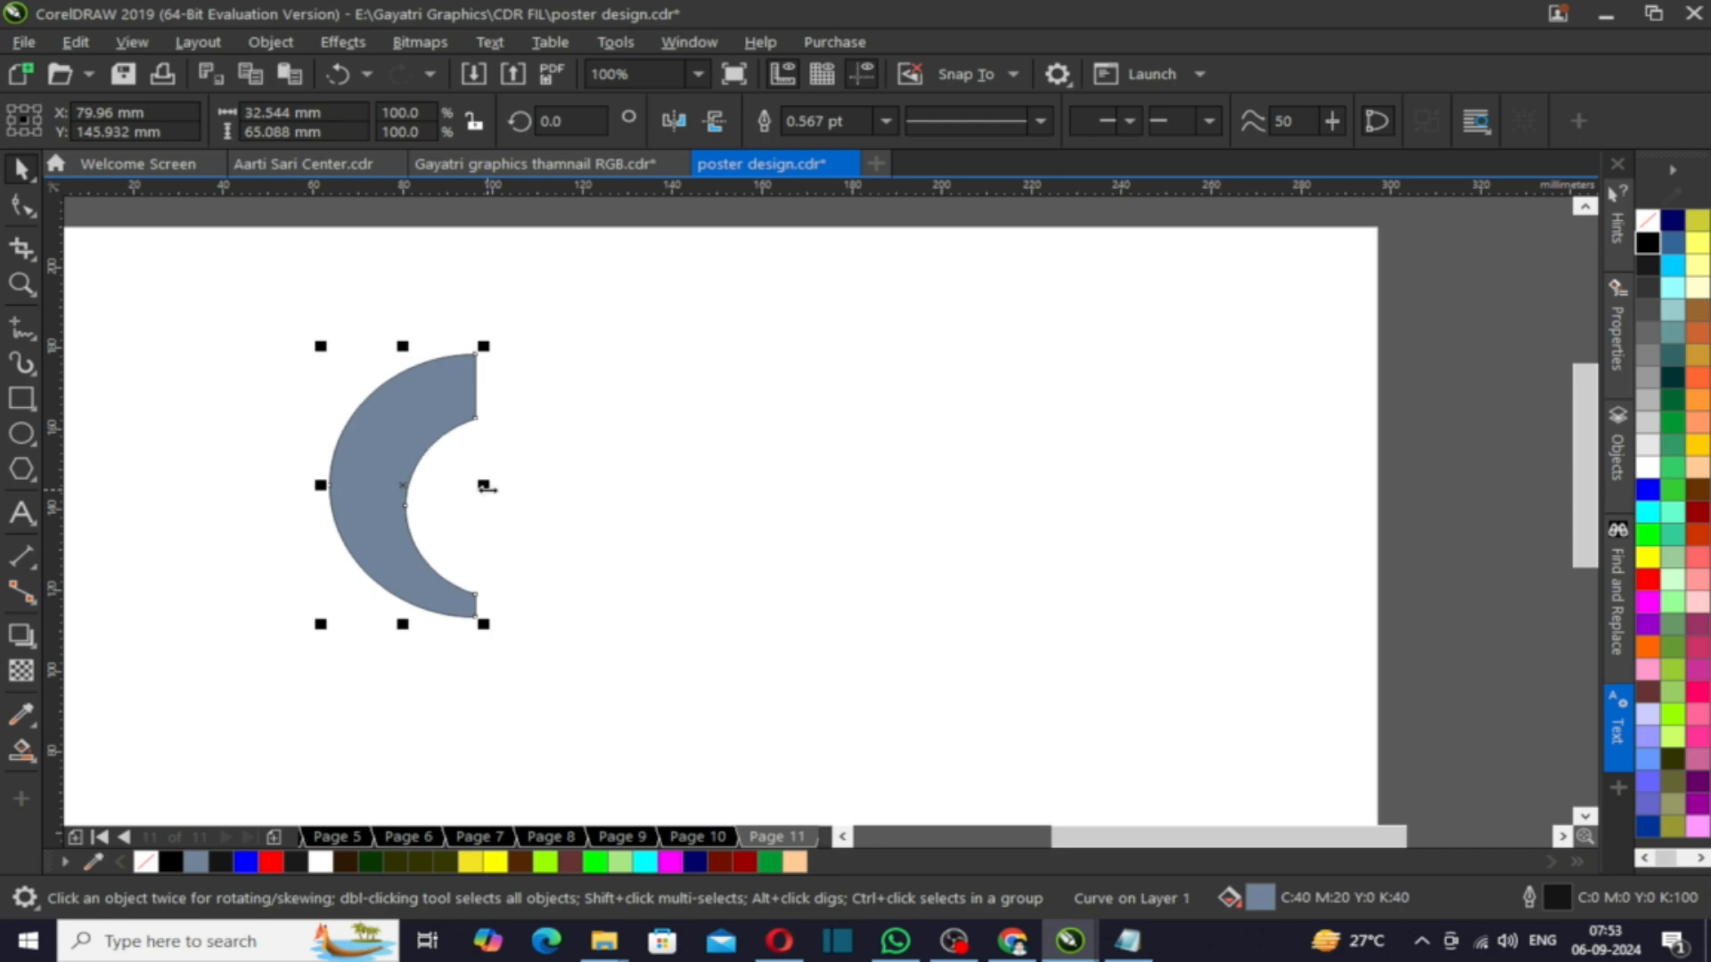
drag(483, 485, 559, 445)
scroll(489, 439, up, 2)
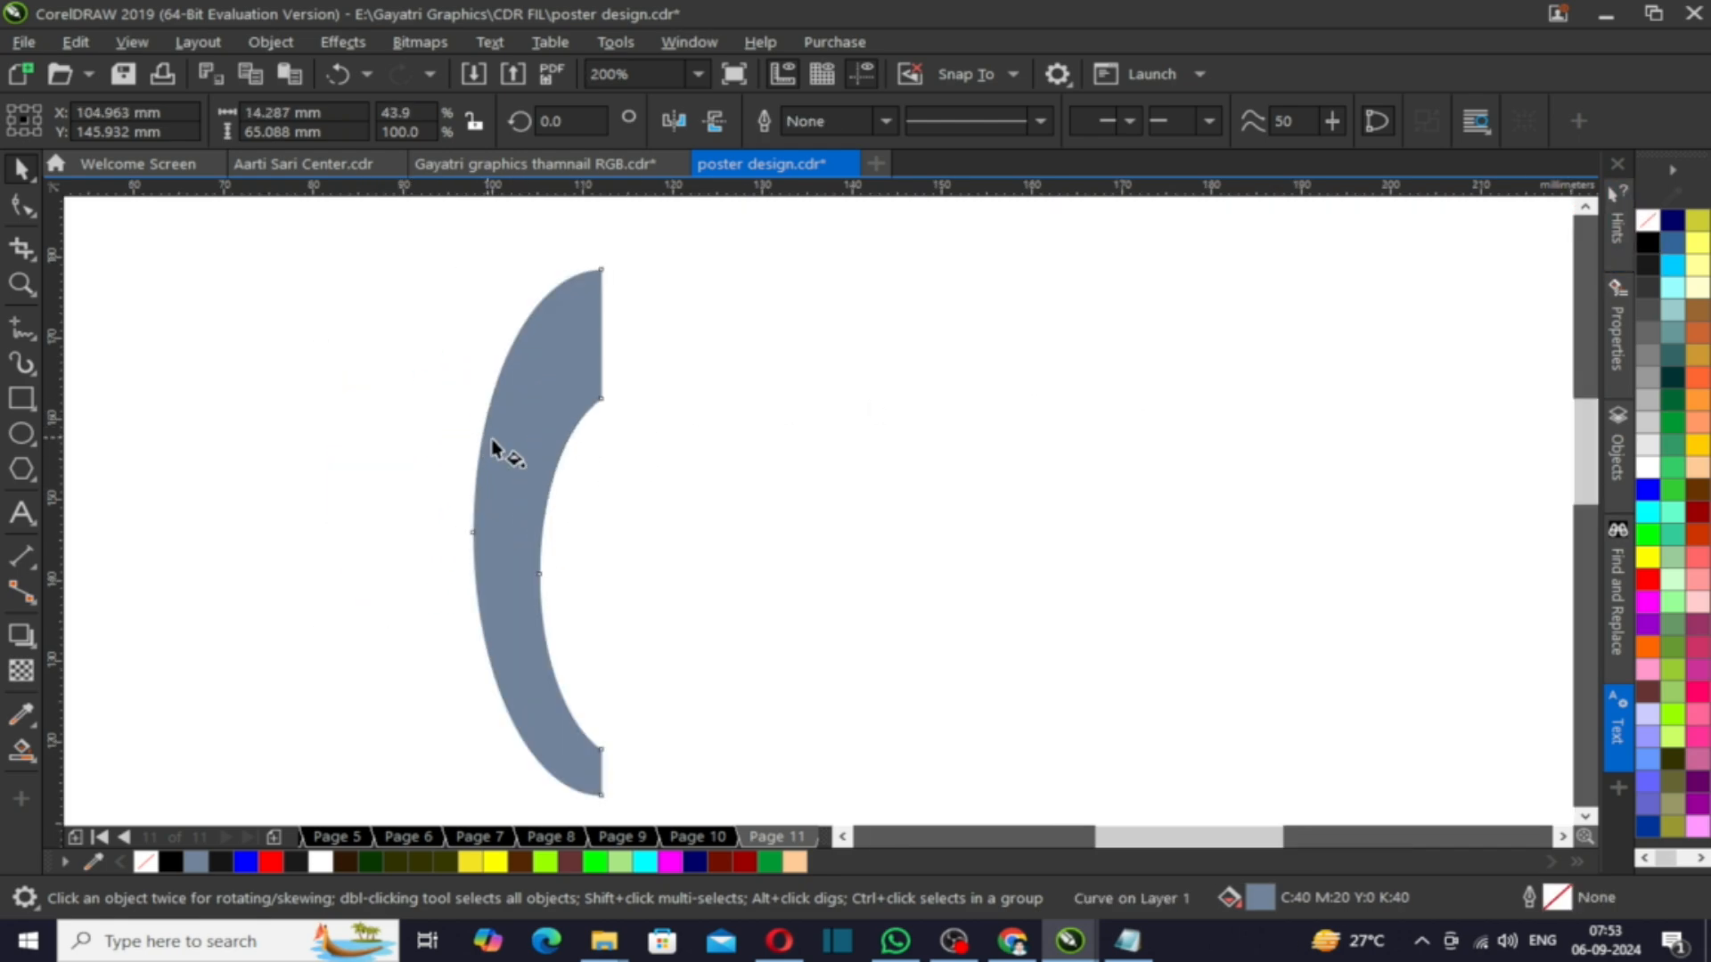
- Apply a top-to-bottom linear gradient to the crescent with a yellow end colour
key(g)
drag(558, 312, 601, 780)
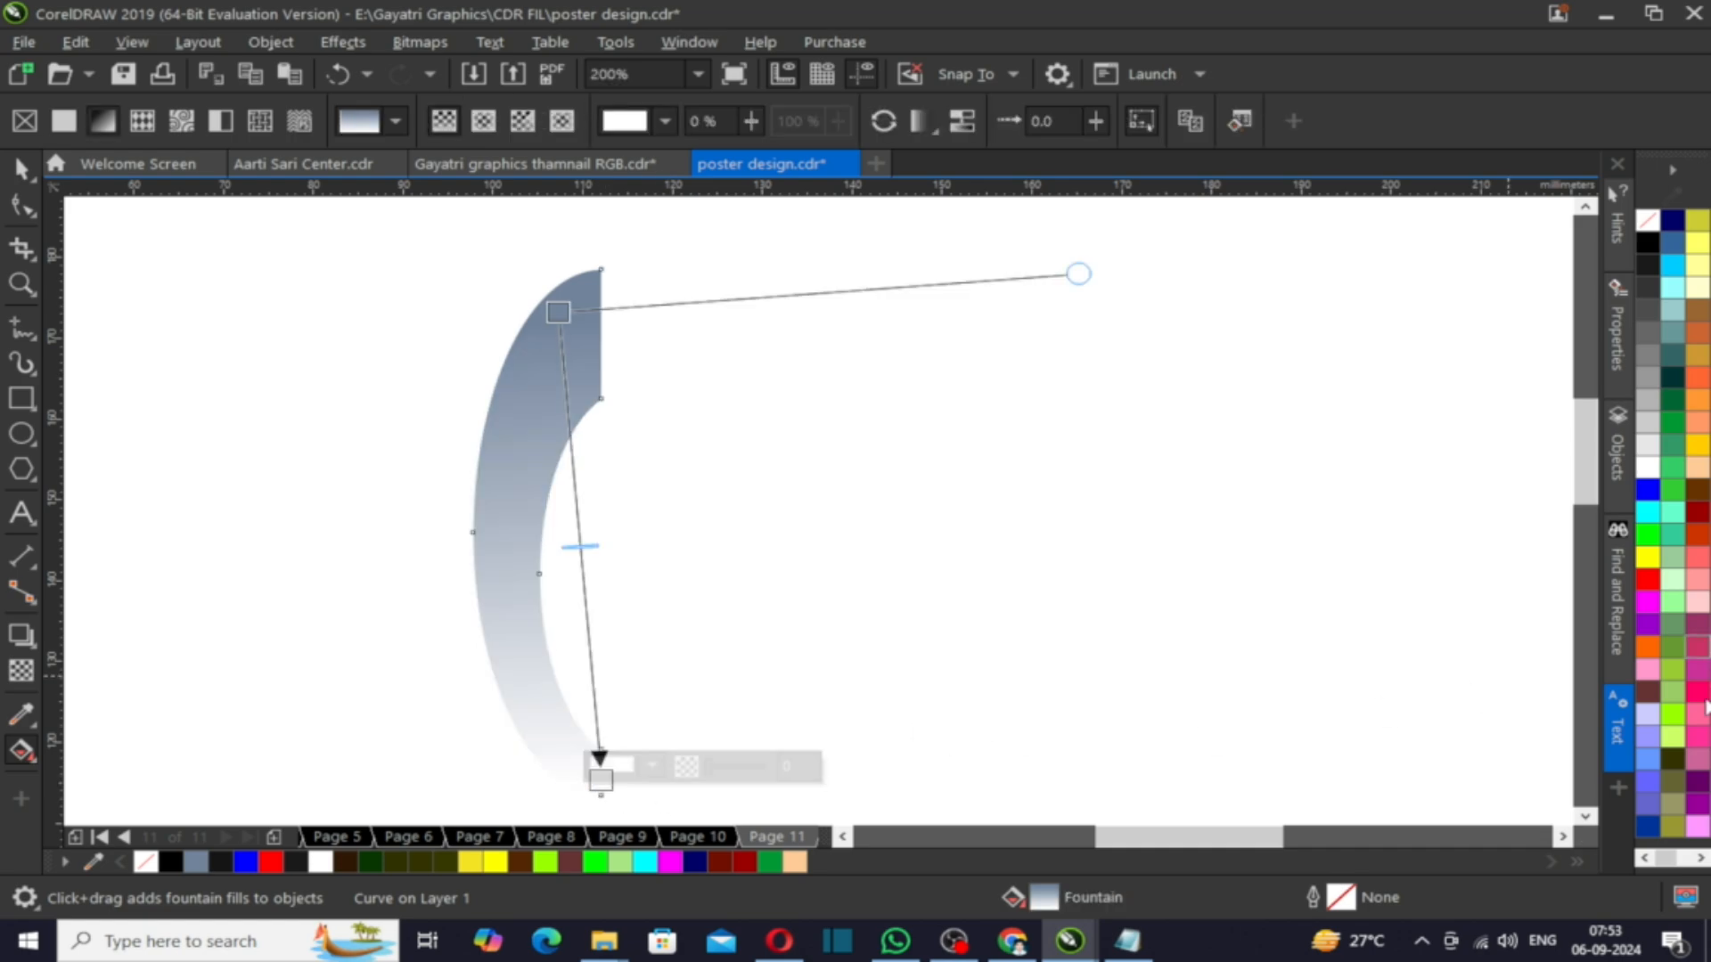
click(1647, 557)
- Add an orange middle colour stop to the crescent's gradient and set its start colour to red
double_click(577, 567)
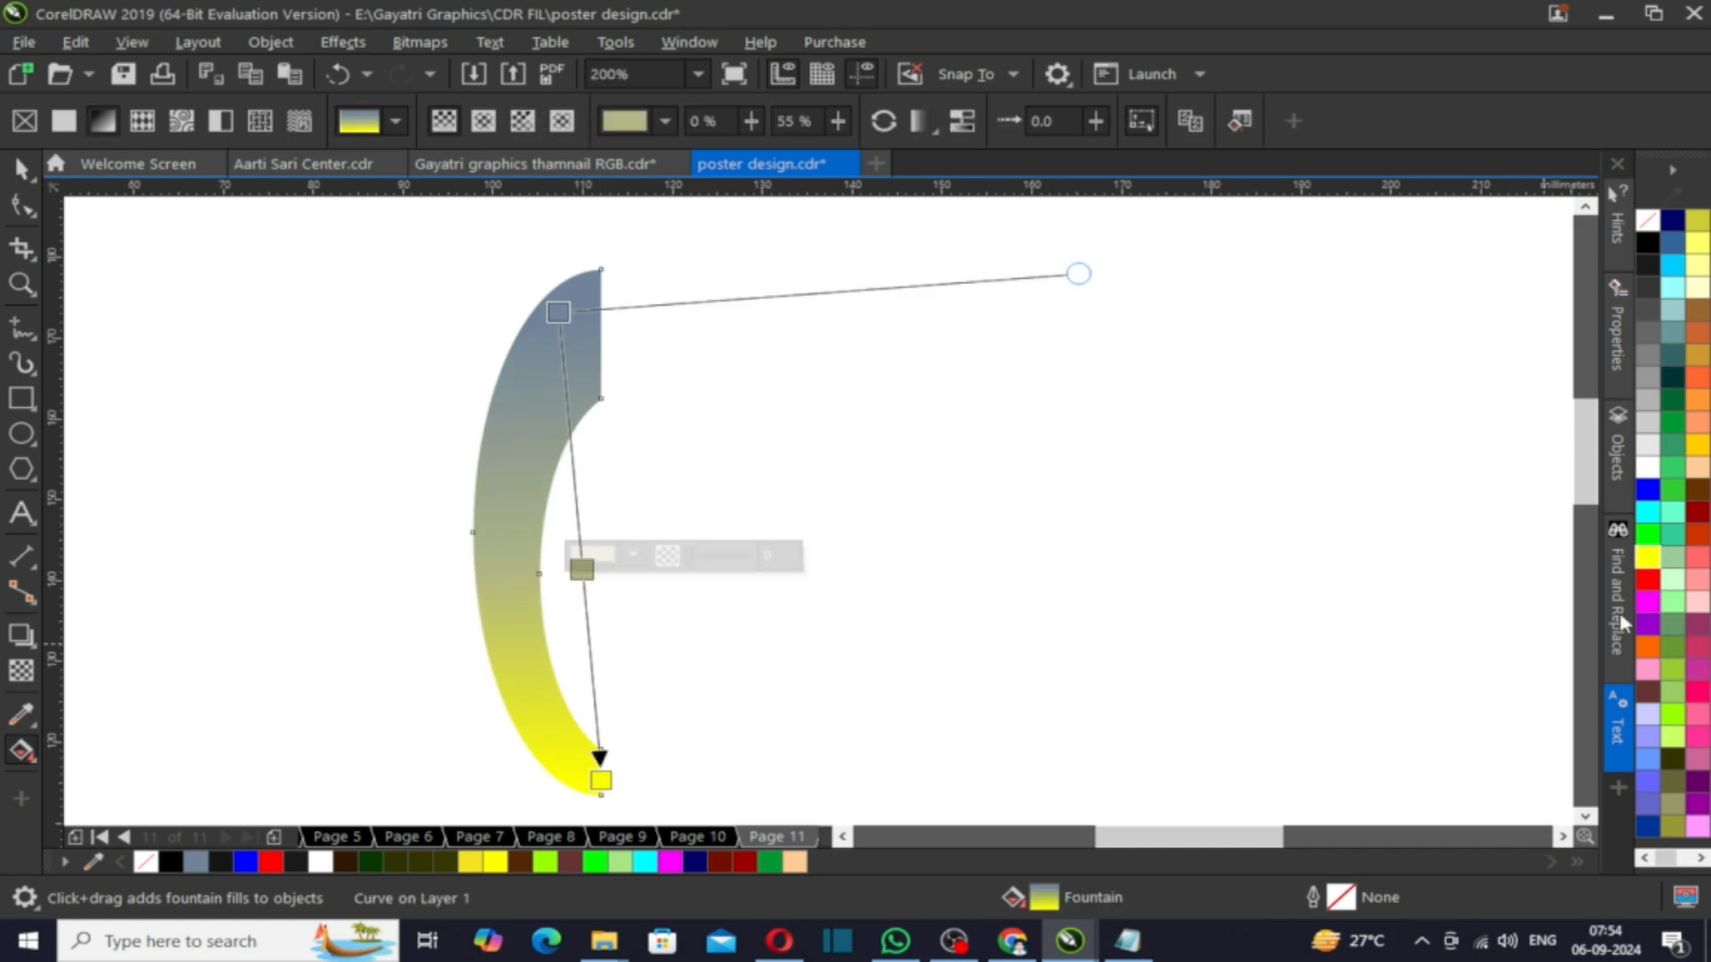
click(1647, 580)
click(1648, 646)
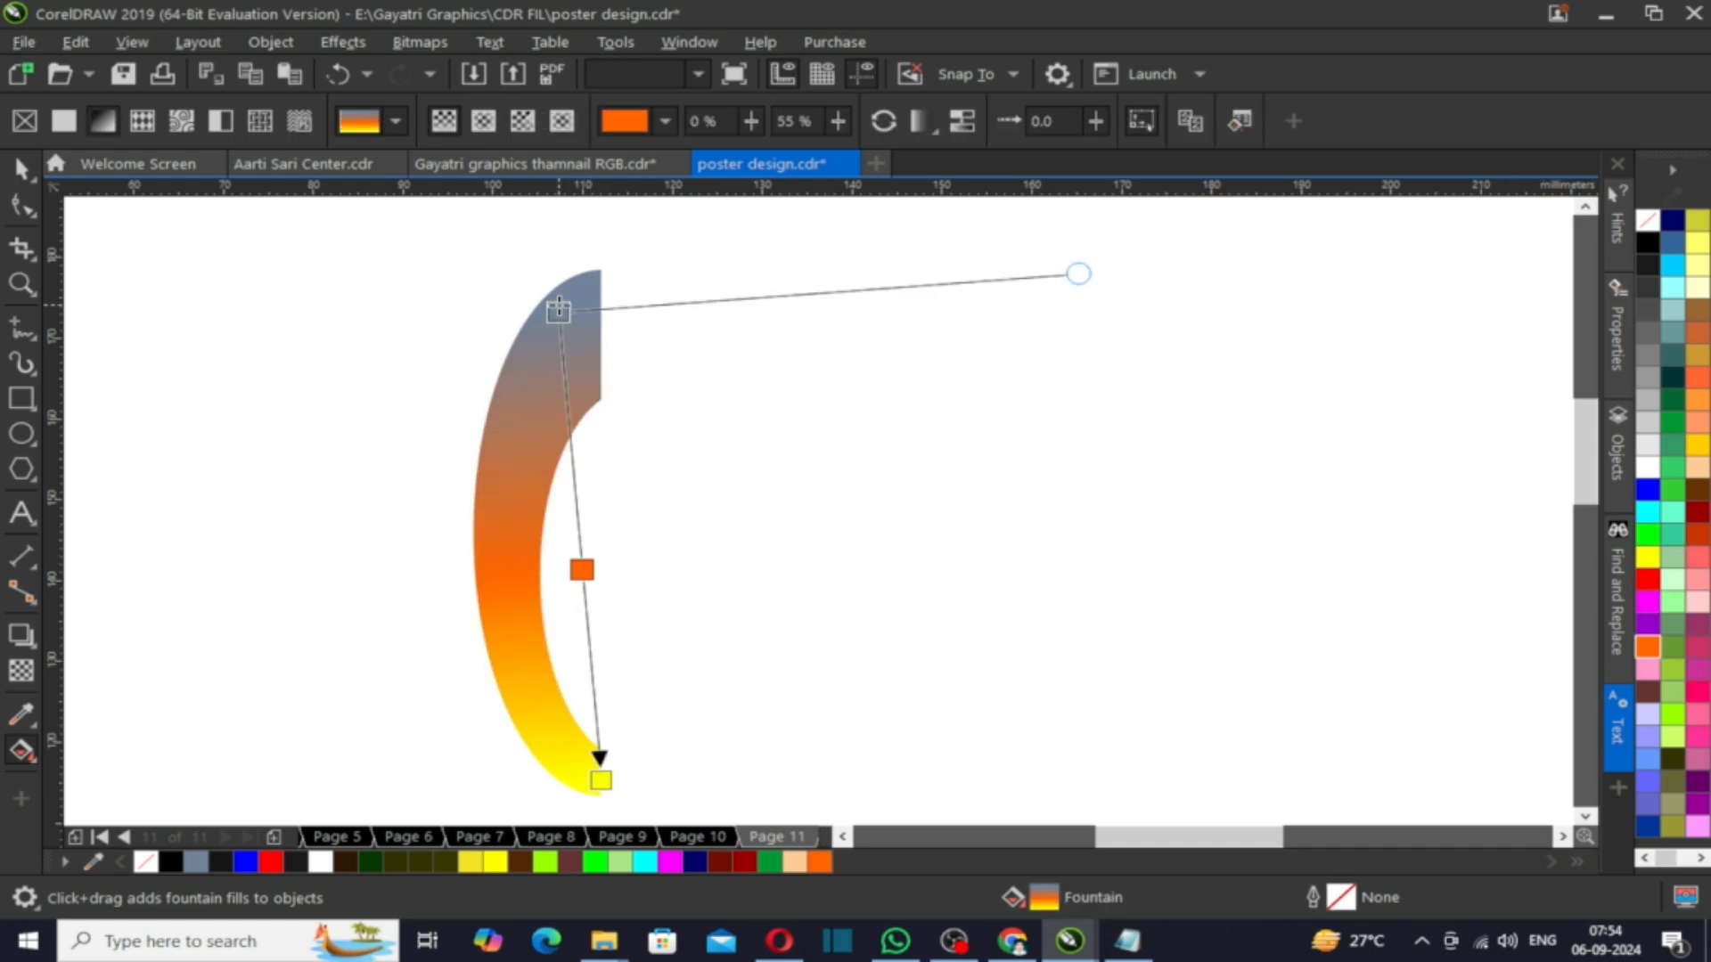
click(557, 312)
click(1647, 580)
scroll(944, 428, down, 1)
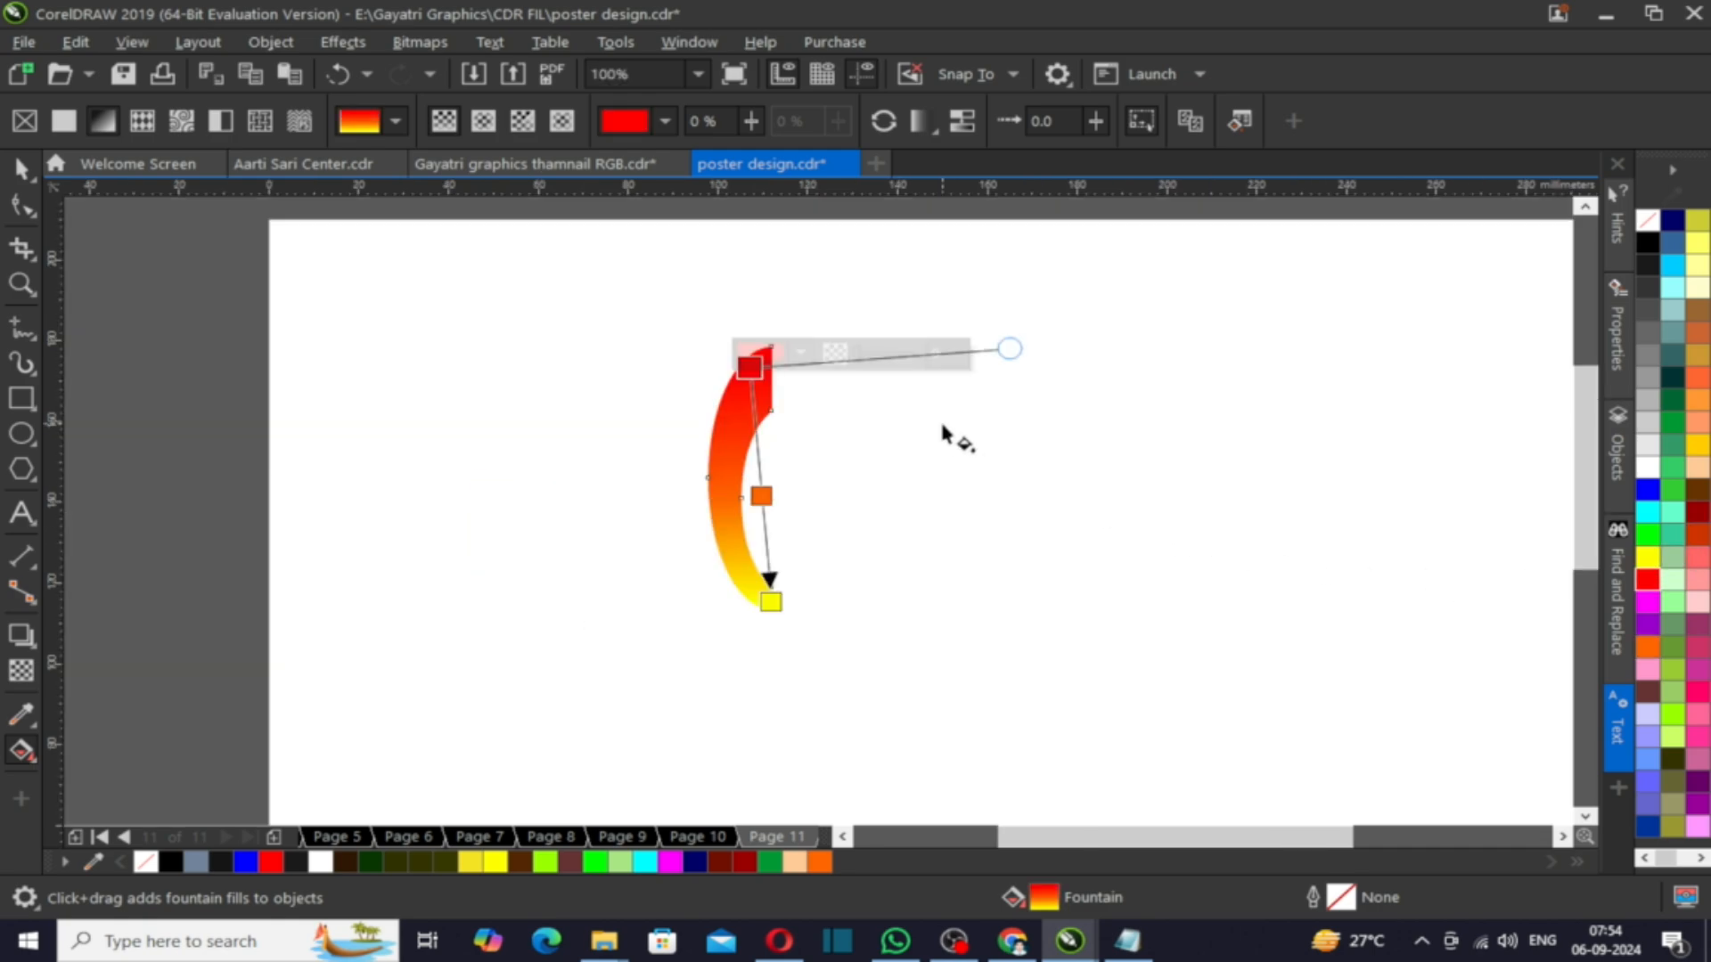
- Centre the gradient crescent on the page and move it upward
key(space)
scroll(732, 443, down, 1)
key(p)
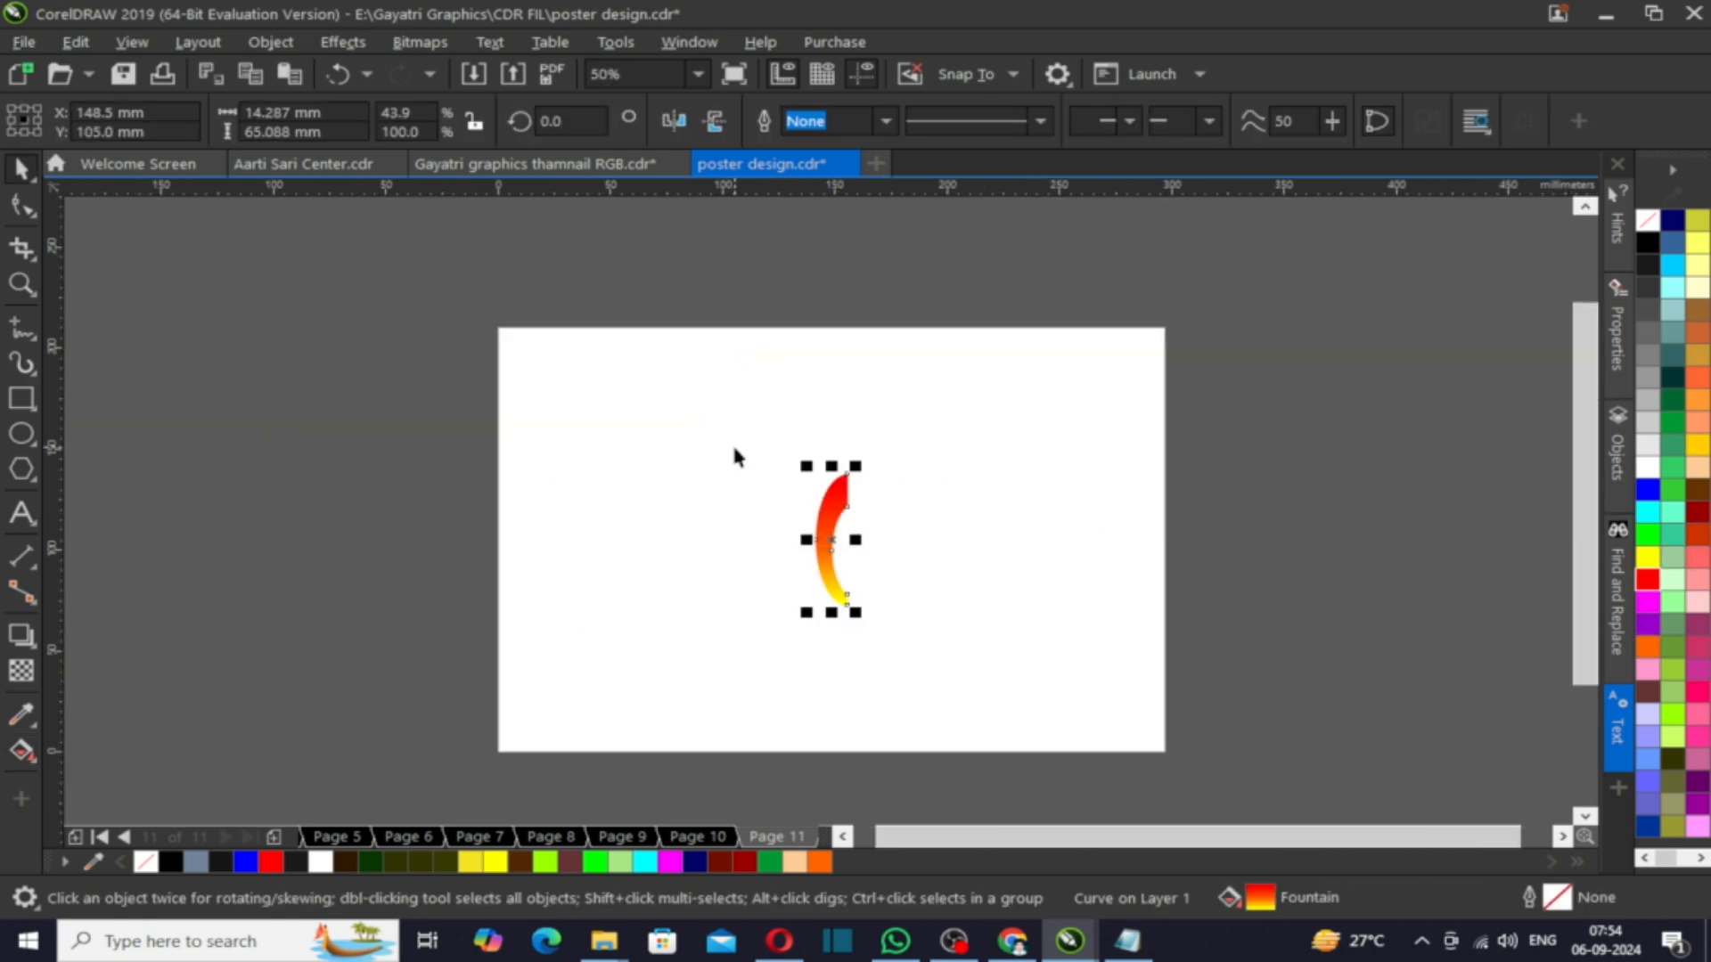
scroll(863, 537, up, 1)
drag(786, 493, 785, 378)
- Rotate-duplicate the crescent about its lower tip repeatedly to form a radial swirl of blades
click(823, 538)
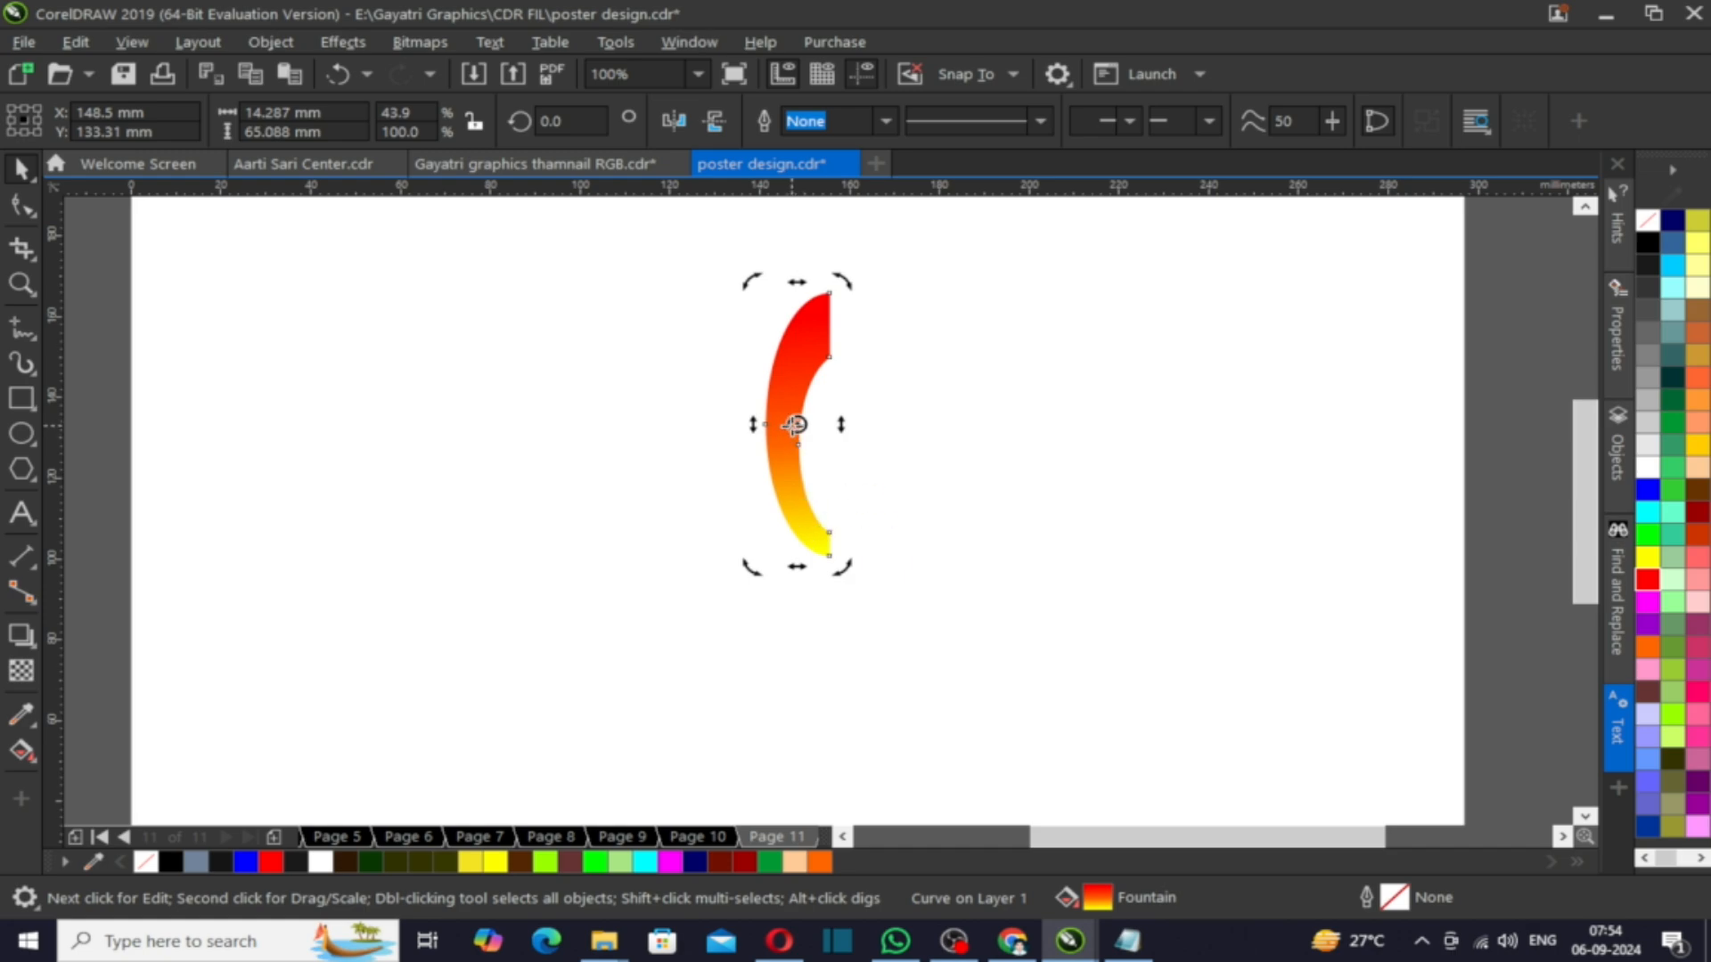
drag(751, 281, 901, 287)
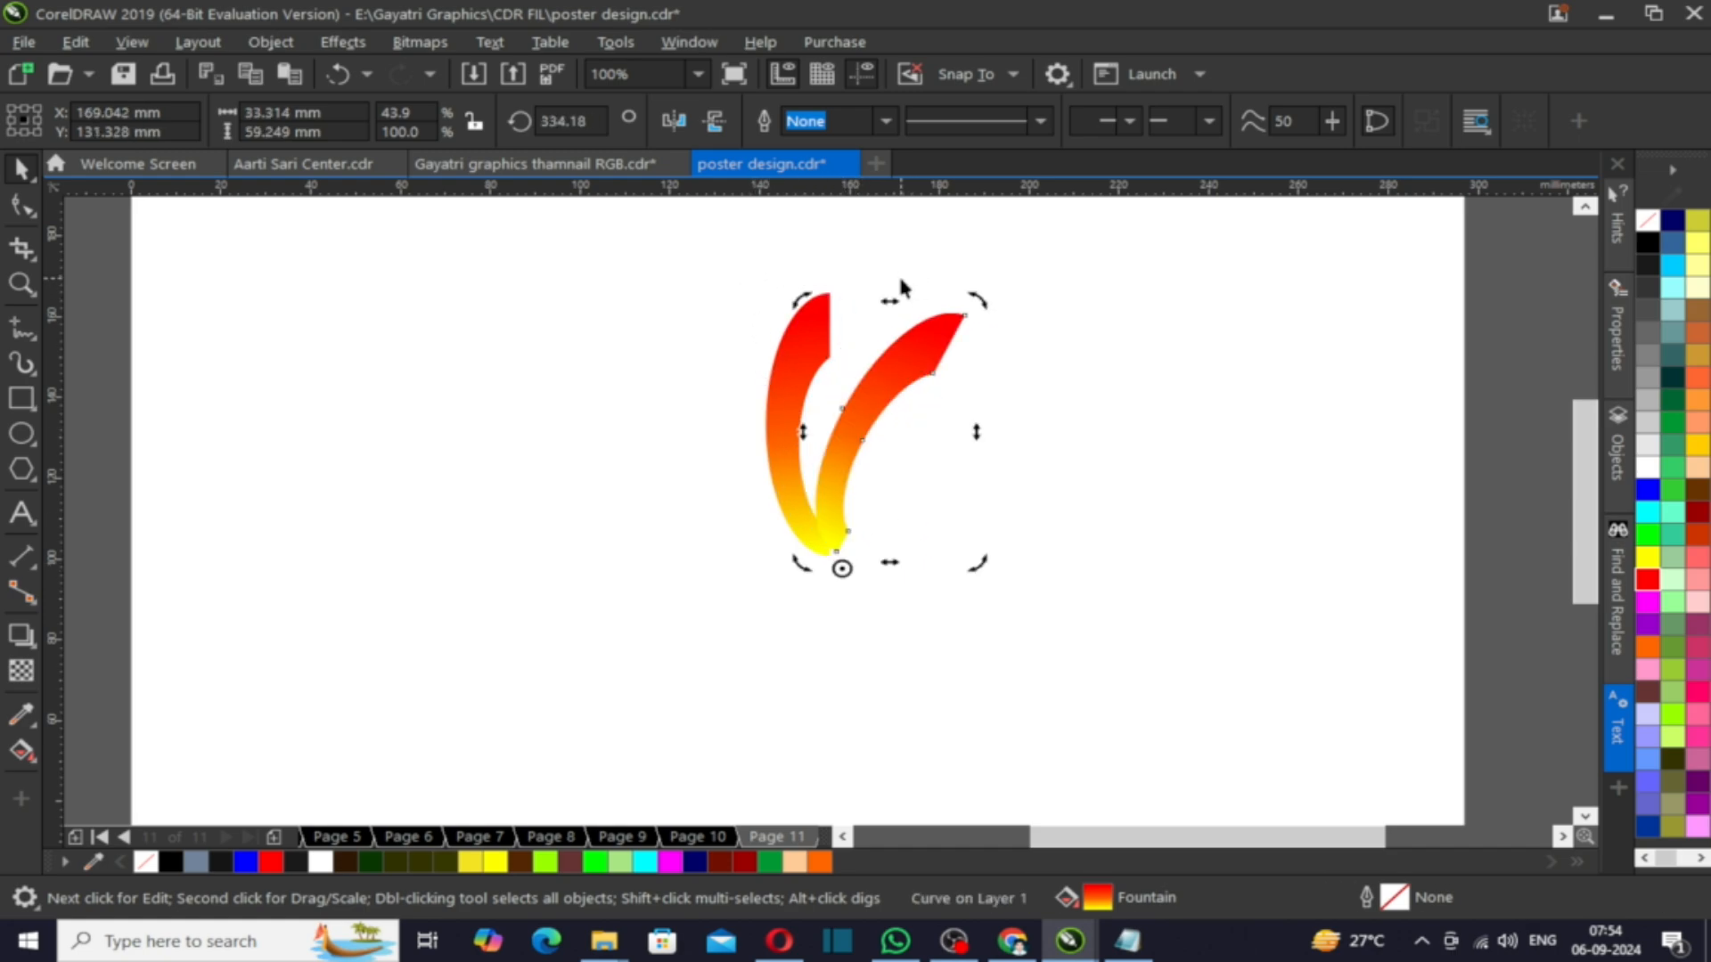
key(ctrl+r)
key(ctrl+r)
key(ctrl+r)
key(ctrl+r)
key(ctrl+r)
key(ctrl+r)
key(ctrl+r)
key(ctrl+r)
key(ctrl+r)
key(ctrl+r)
key(ctrl+r)
key(ctrl+r)
key(ctrl+r)
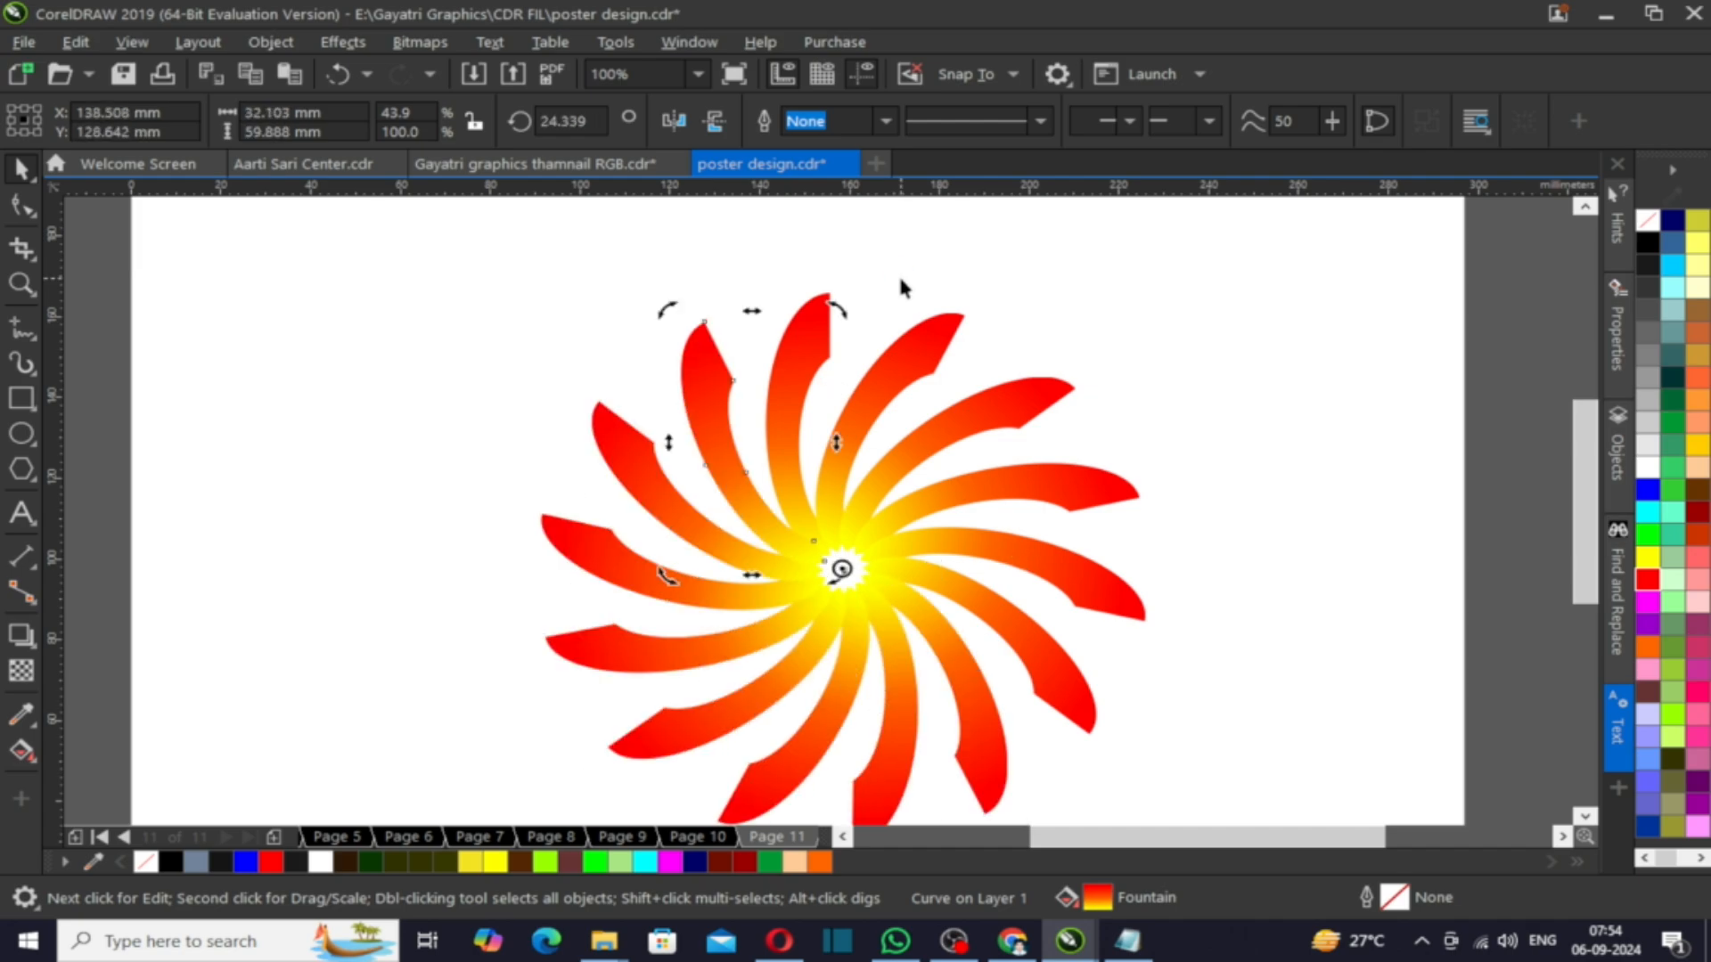
- Place a duplicate of one swirl blade beside the swirl
click(526, 342)
drag(789, 350, 1300, 362)
right_click(1300, 362)
scroll(756, 369, down, 1)
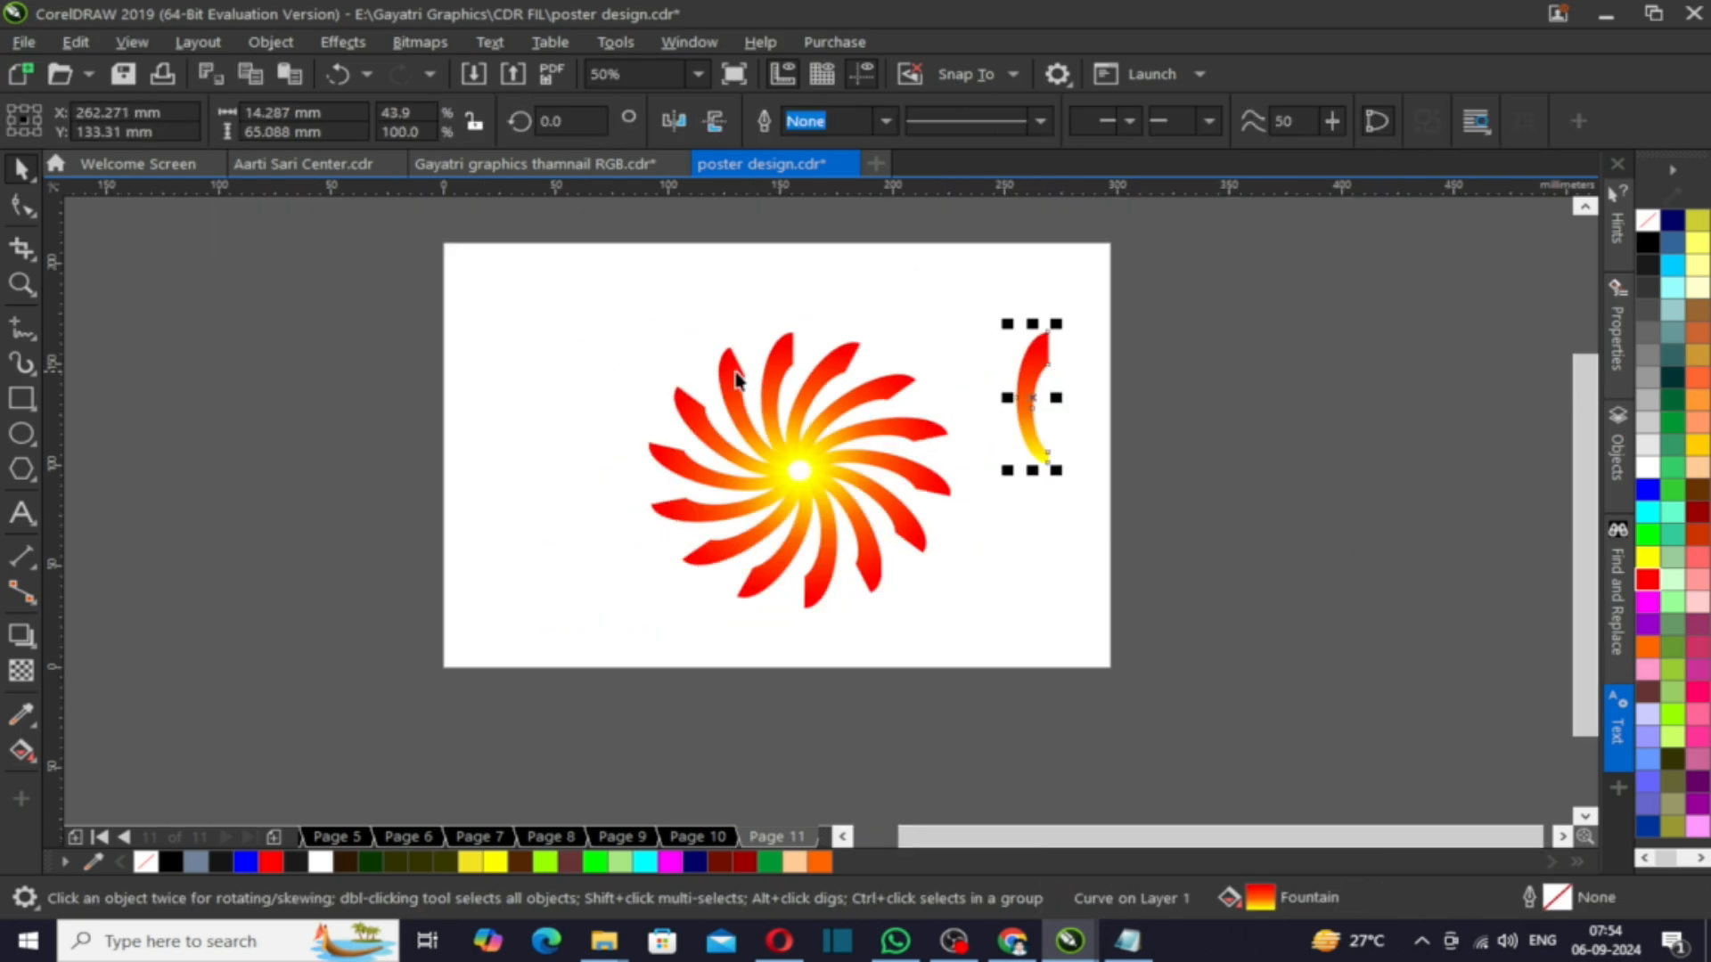
drag(972, 603, 972, 603)
scroll(874, 502, up, 1)
drag(870, 443, 554, 447)
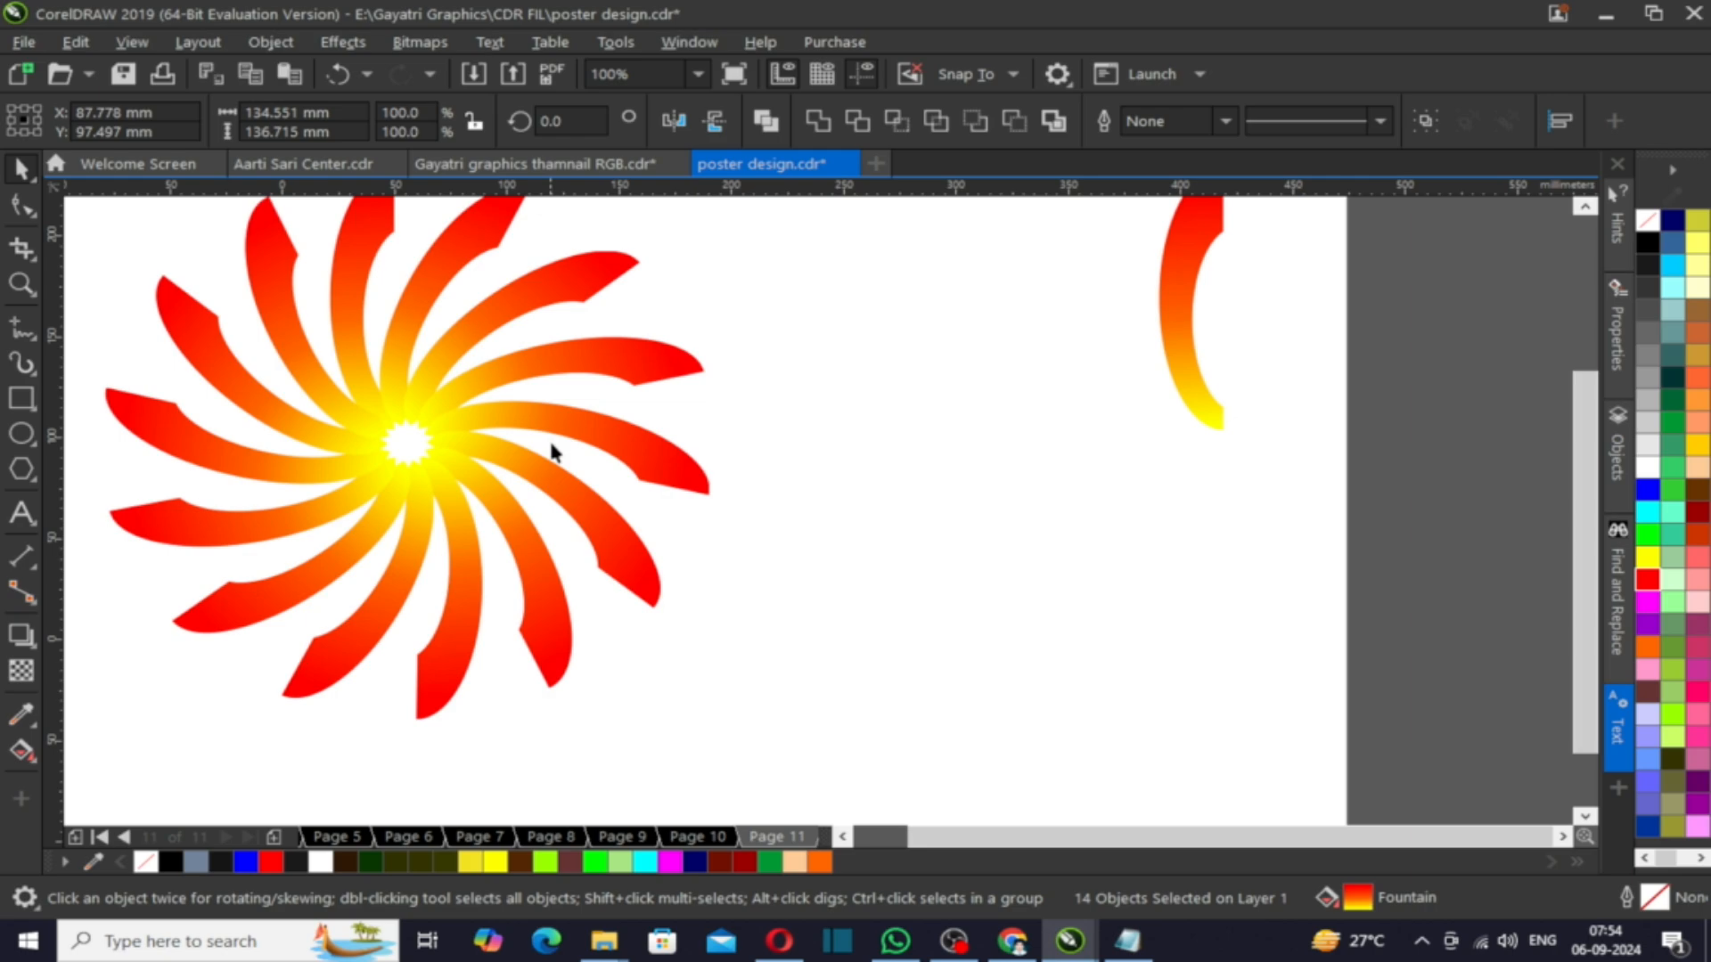
scroll(554, 446, down, 1)
scroll(784, 348, up, 1)
drag(941, 350, 854, 348)
scroll(897, 318, up, 1)
- Recolour the duplicate blade's gradient with a blue start and a purple middle stop
key(g)
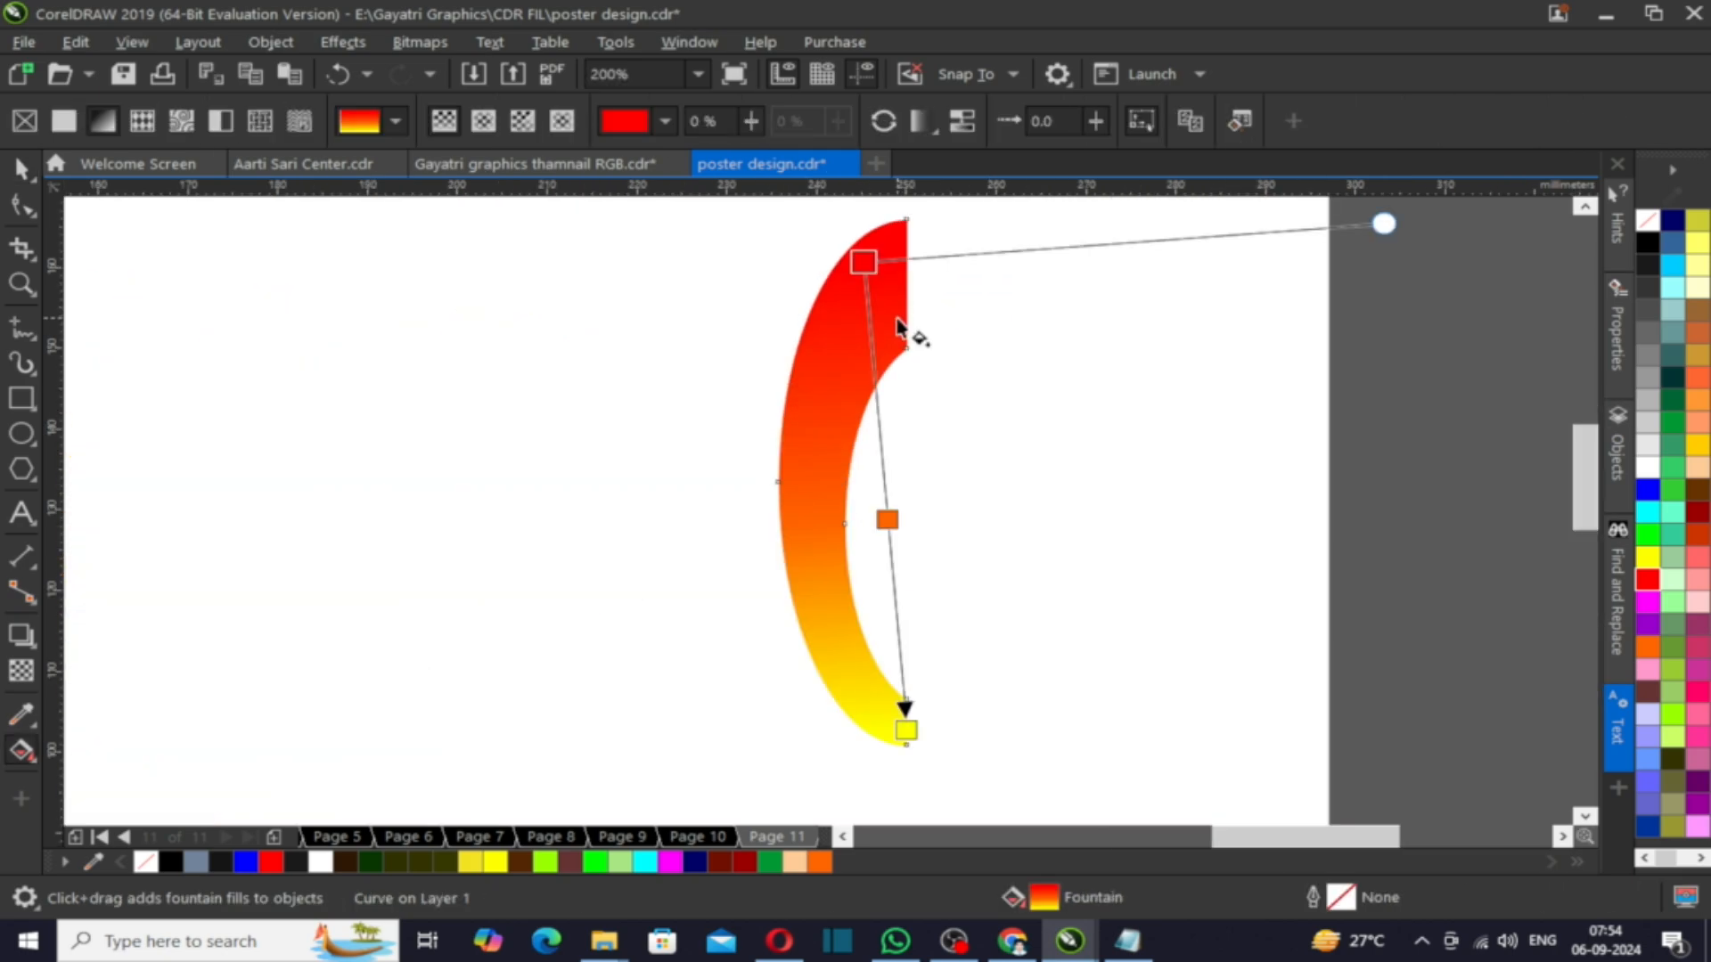
click(1648, 489)
click(887, 520)
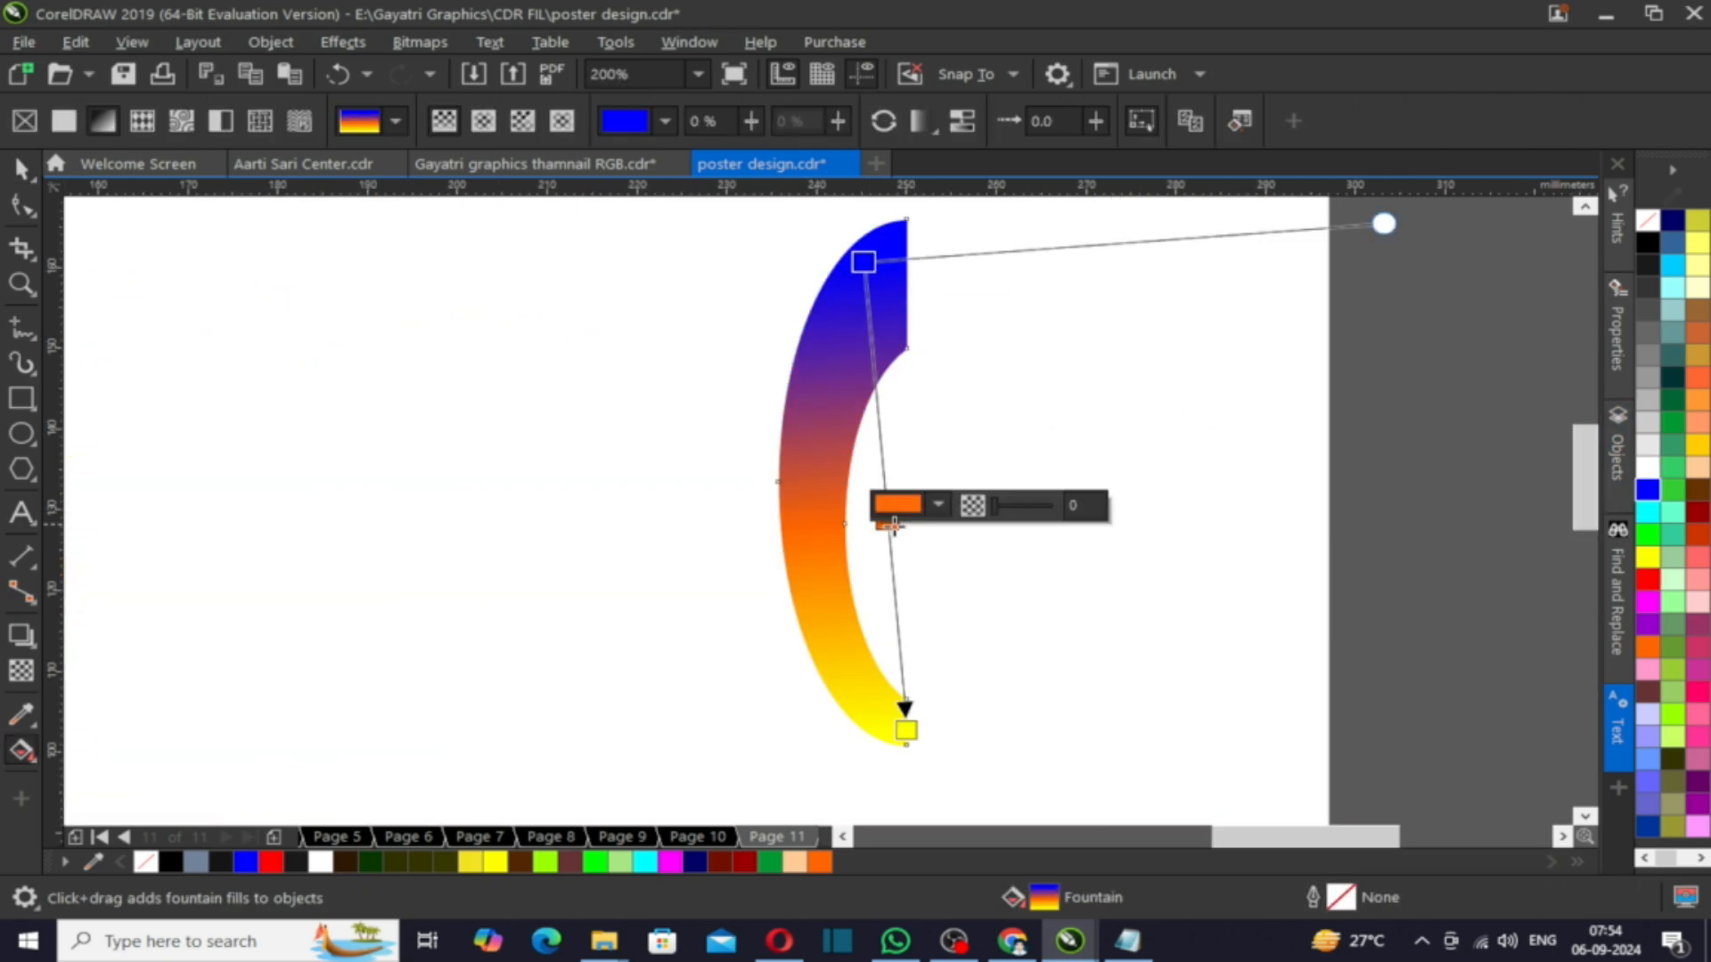
click(1700, 784)
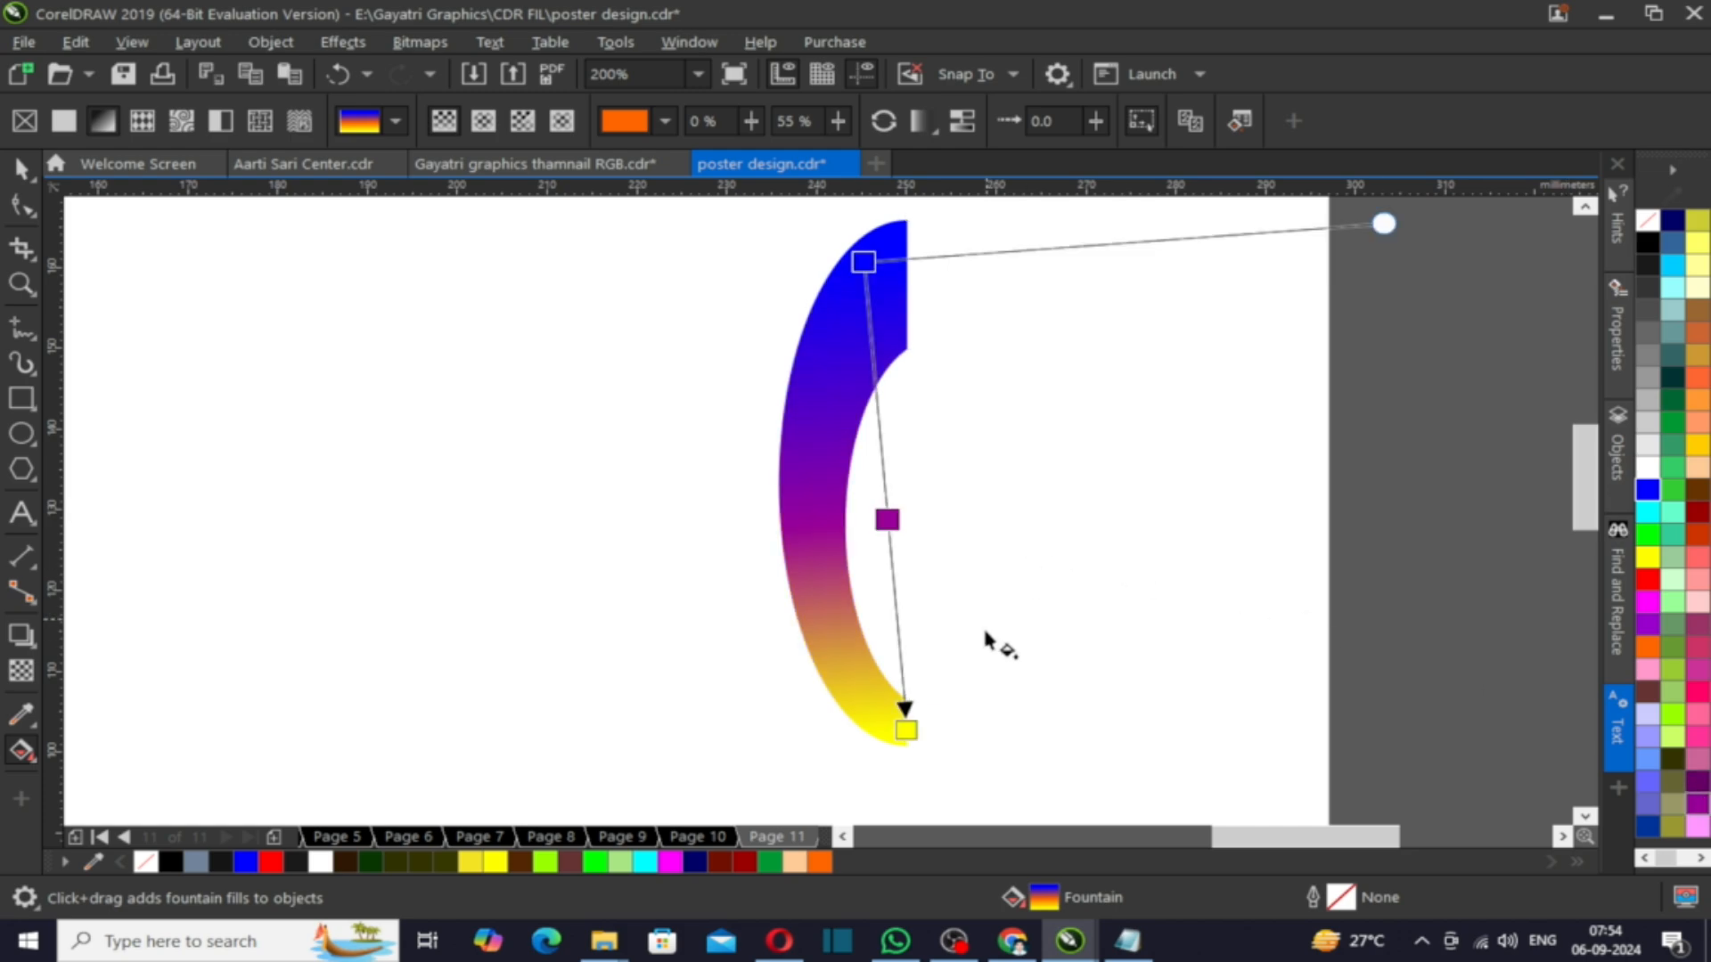
click(906, 729)
click(1617, 592)
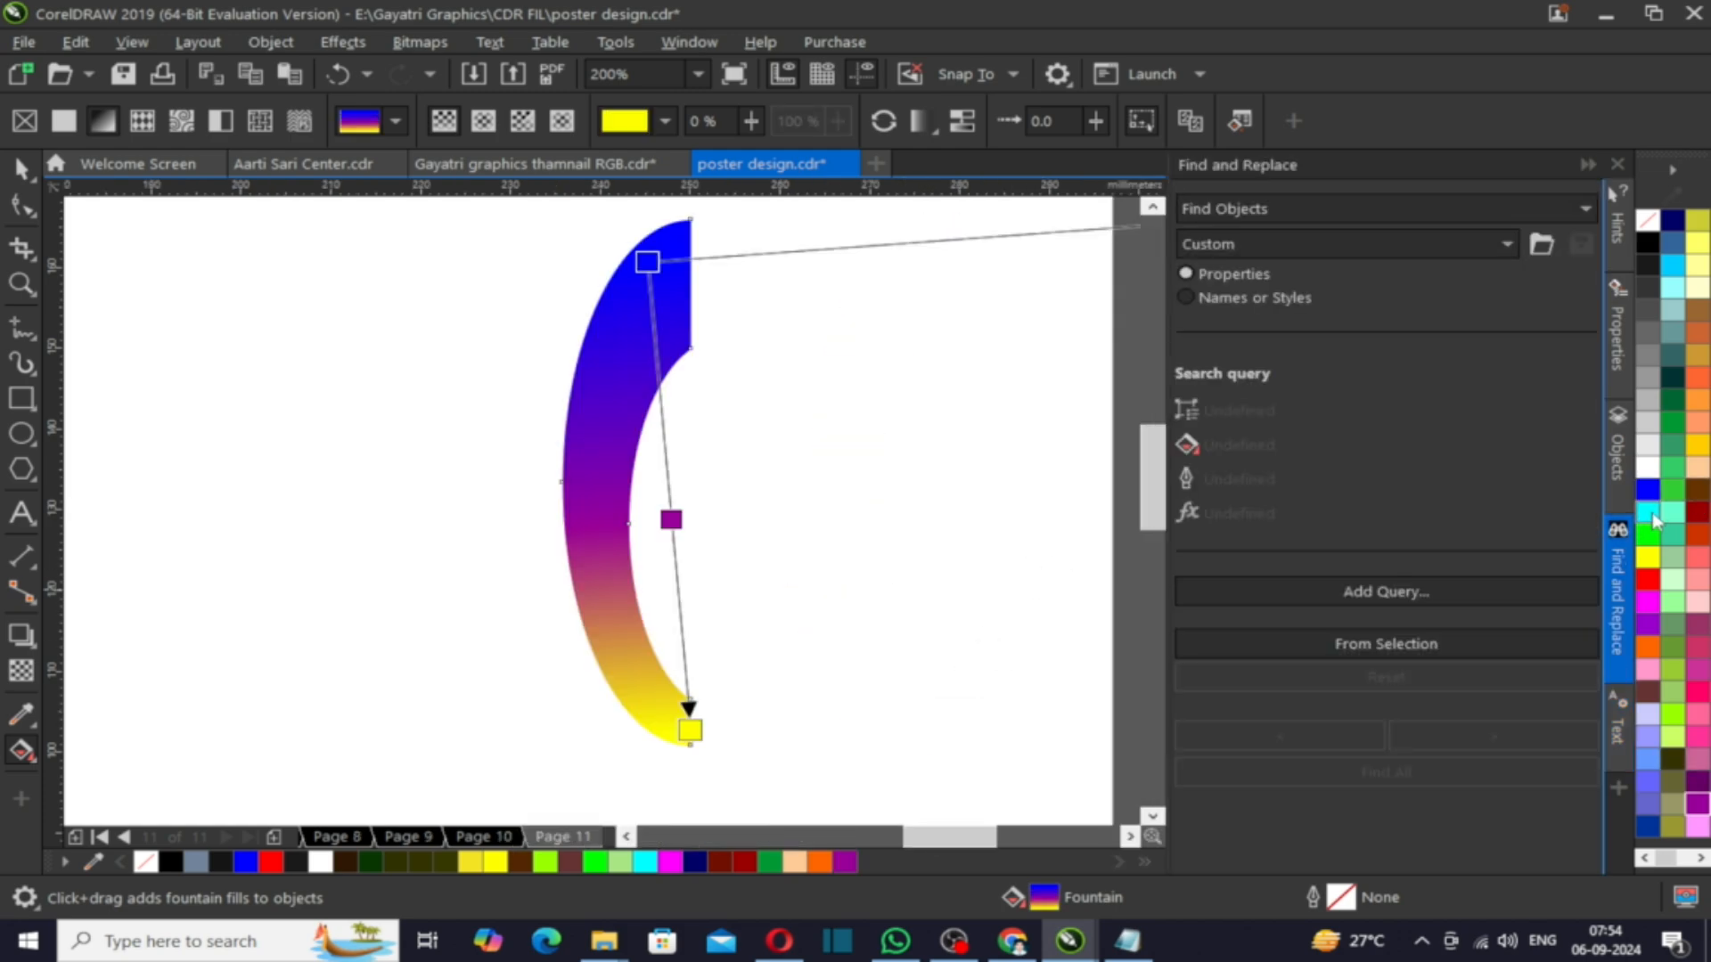
- Recolour the duplicate blade's gradient to run blue, cyan and magenta, removing the purple middle stop
click(1647, 509)
click(1586, 163)
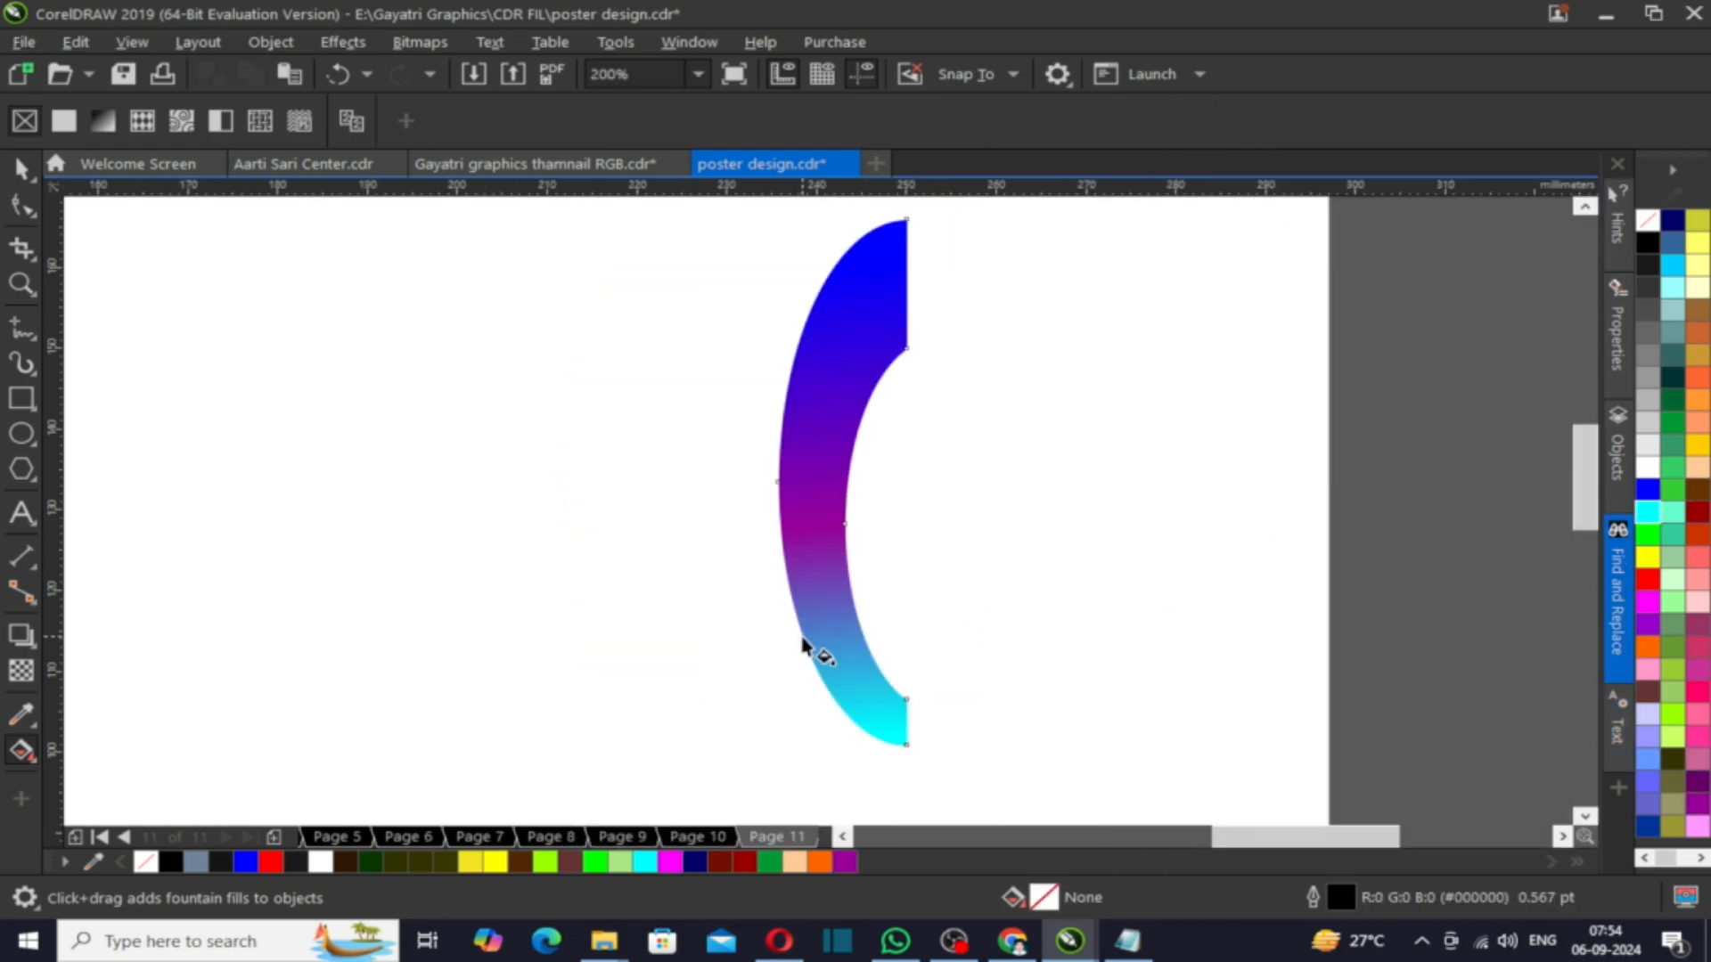
scroll(980, 598, down, 2)
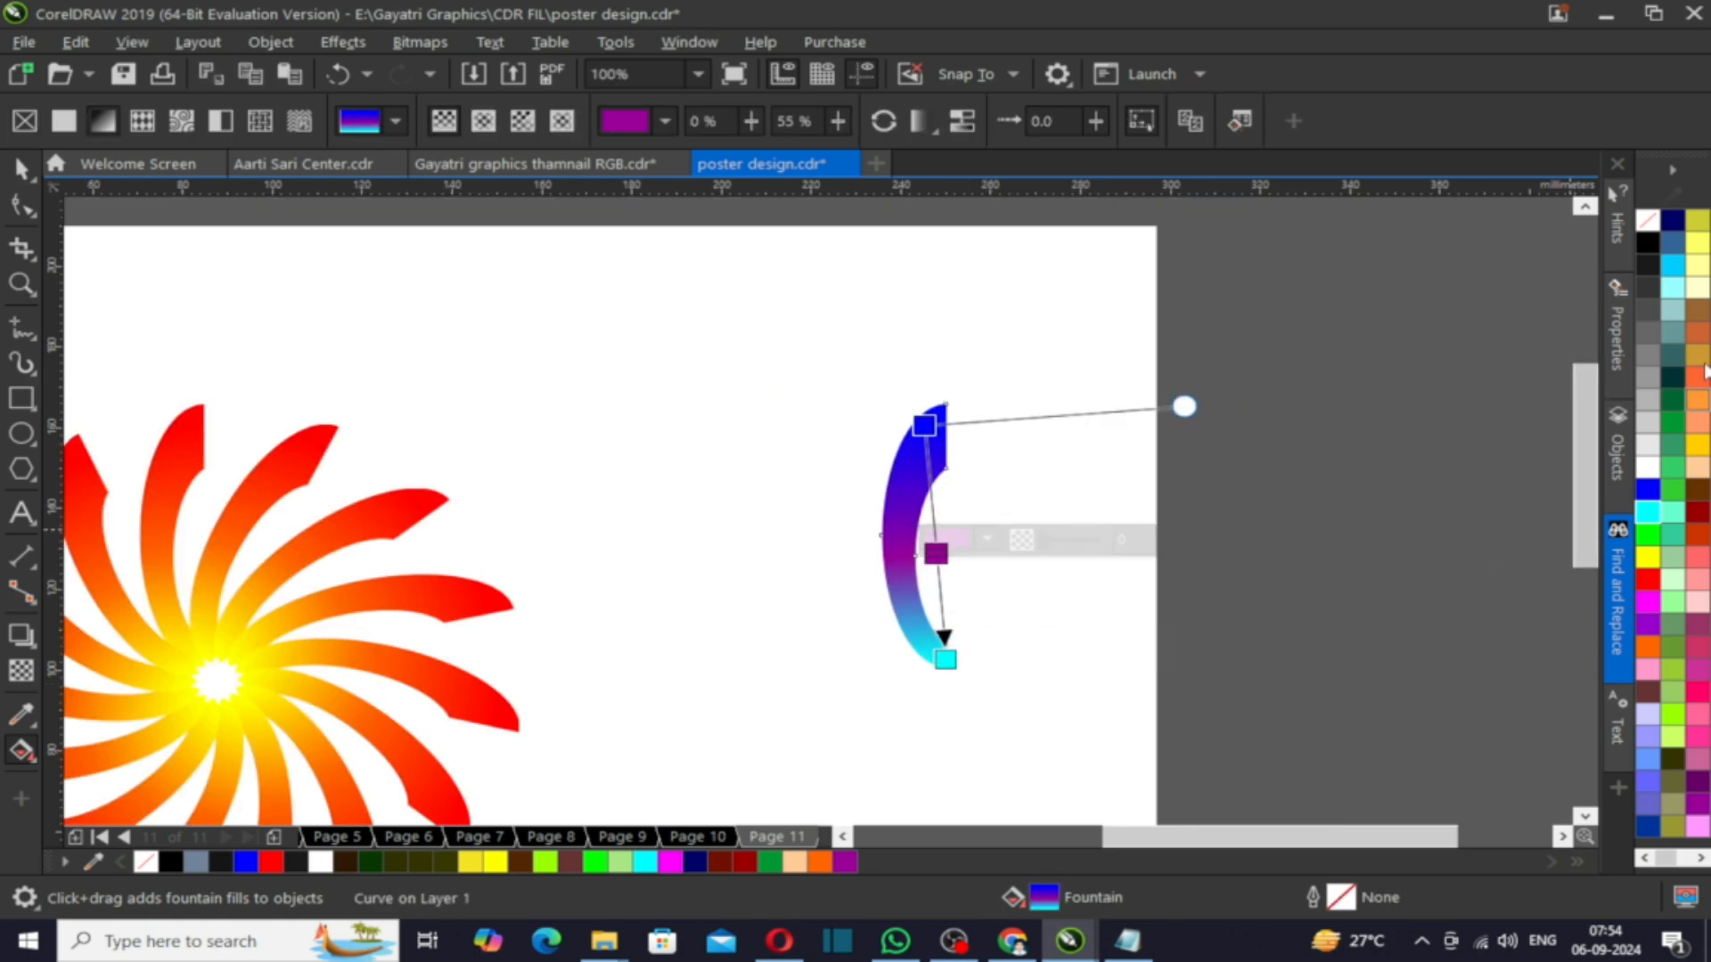
key(Delete)
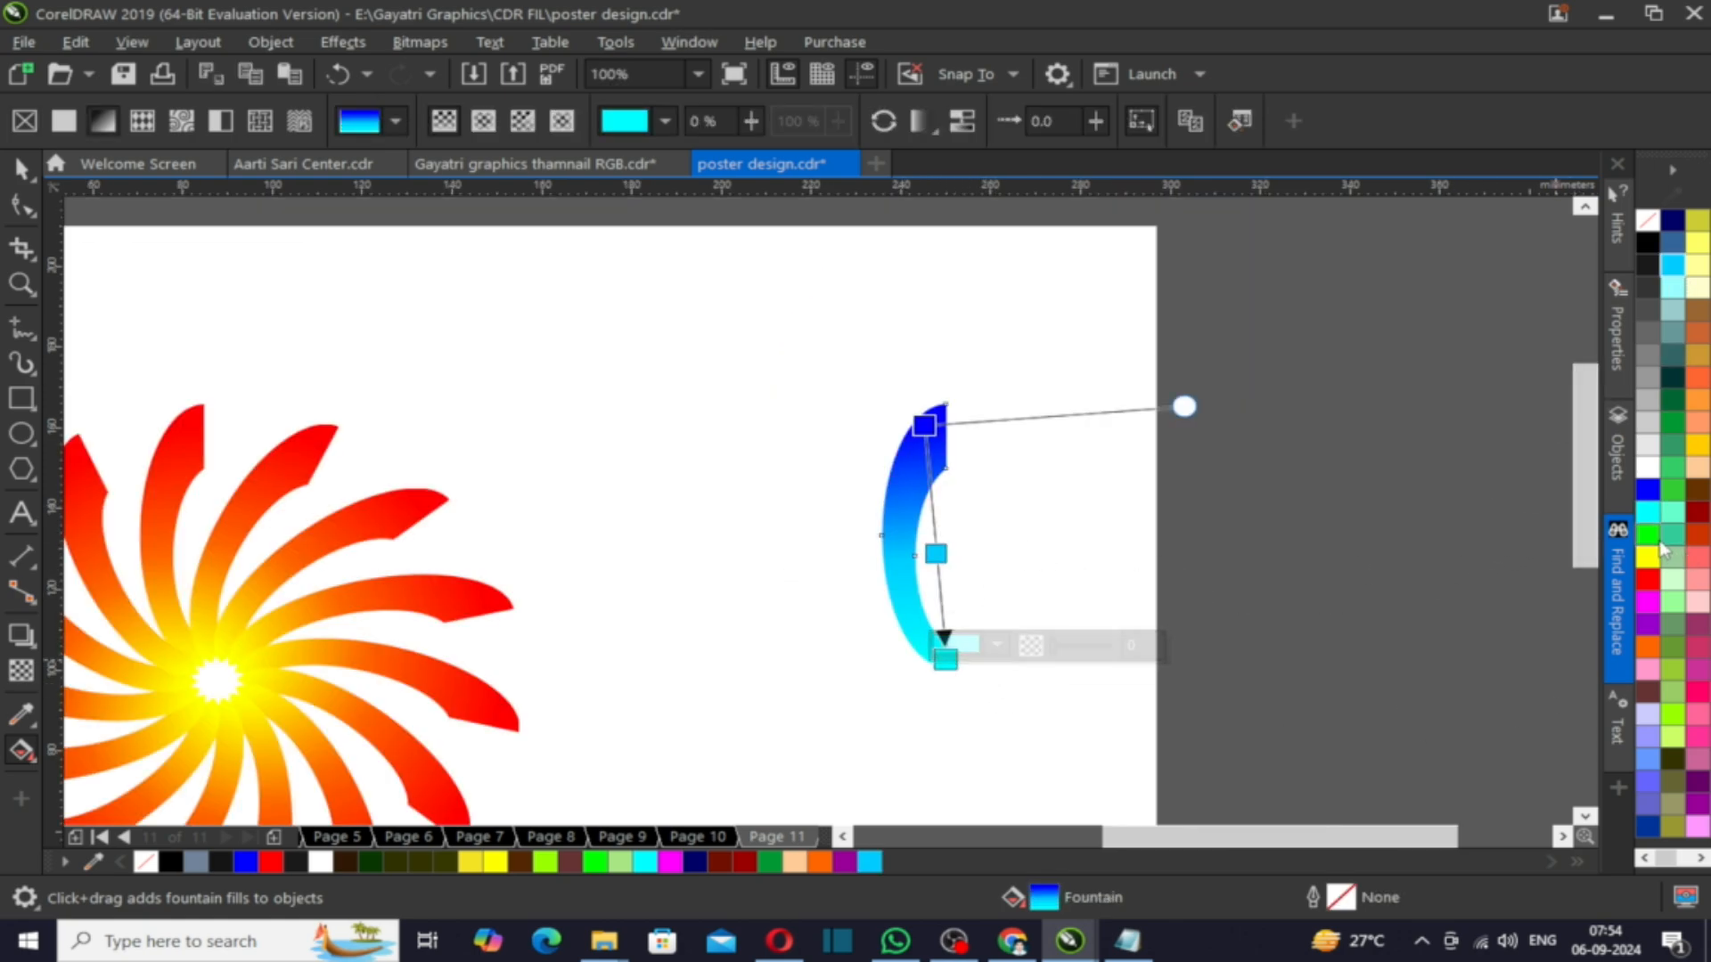
click(1648, 602)
key(space)
click(1110, 588)
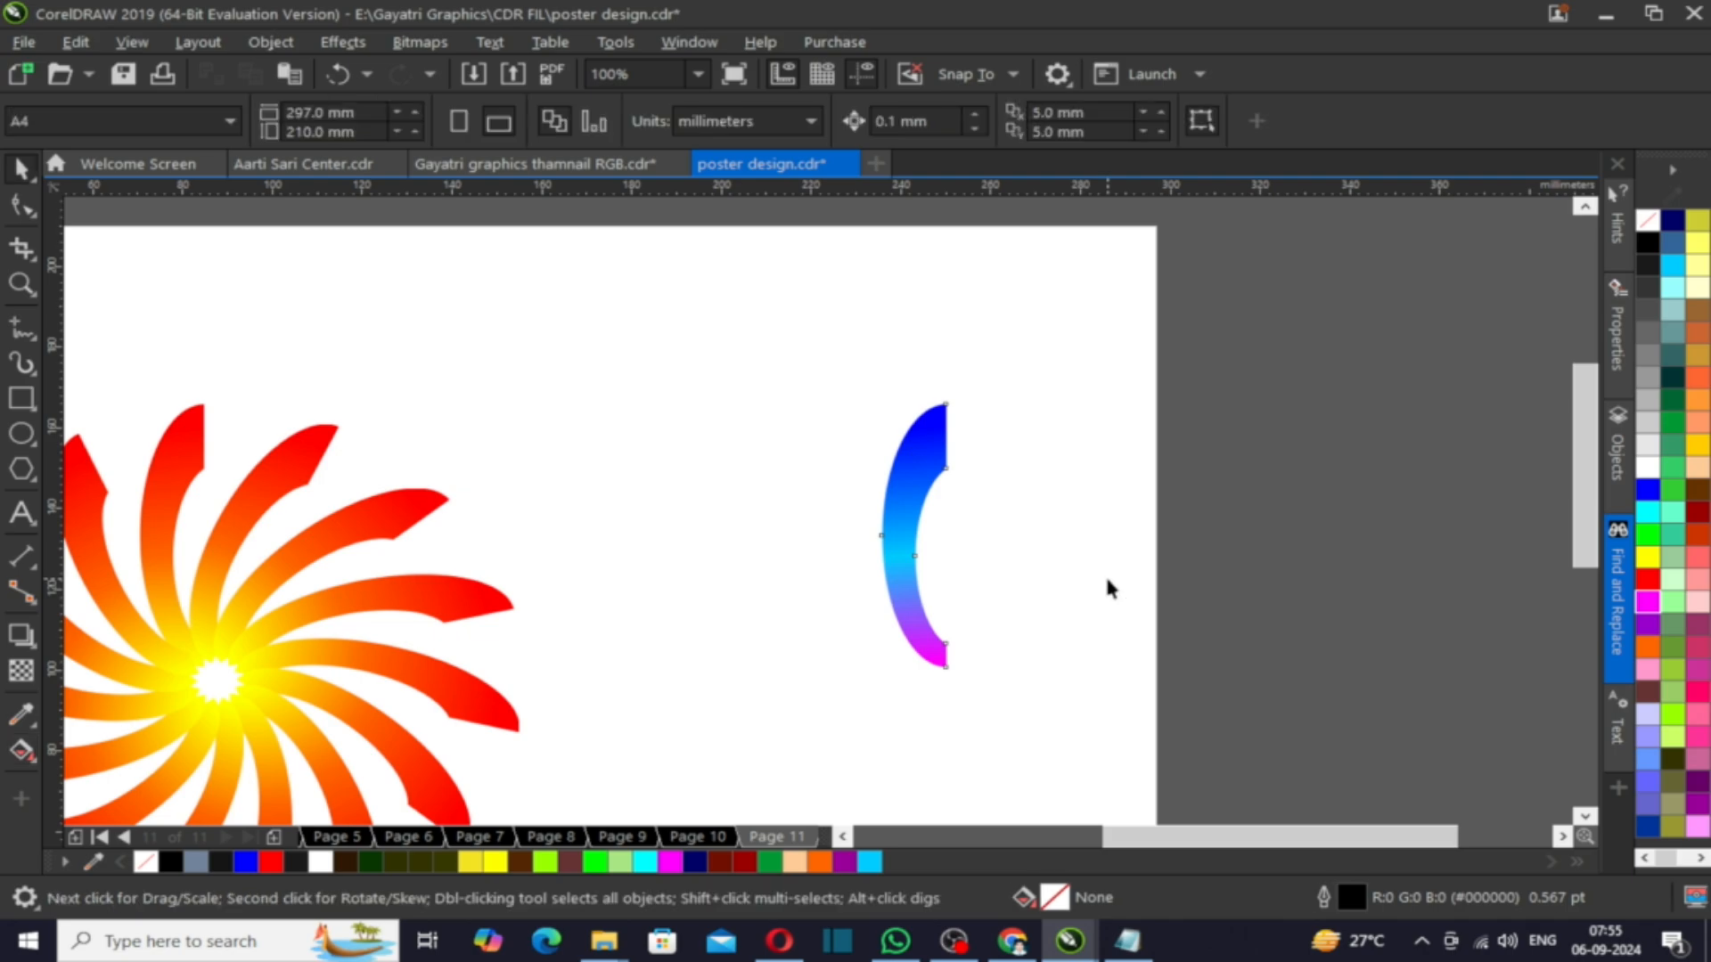
scroll(1110, 588, down, 2)
scroll(974, 508, up, 2)
drag(1066, 523, 873, 499)
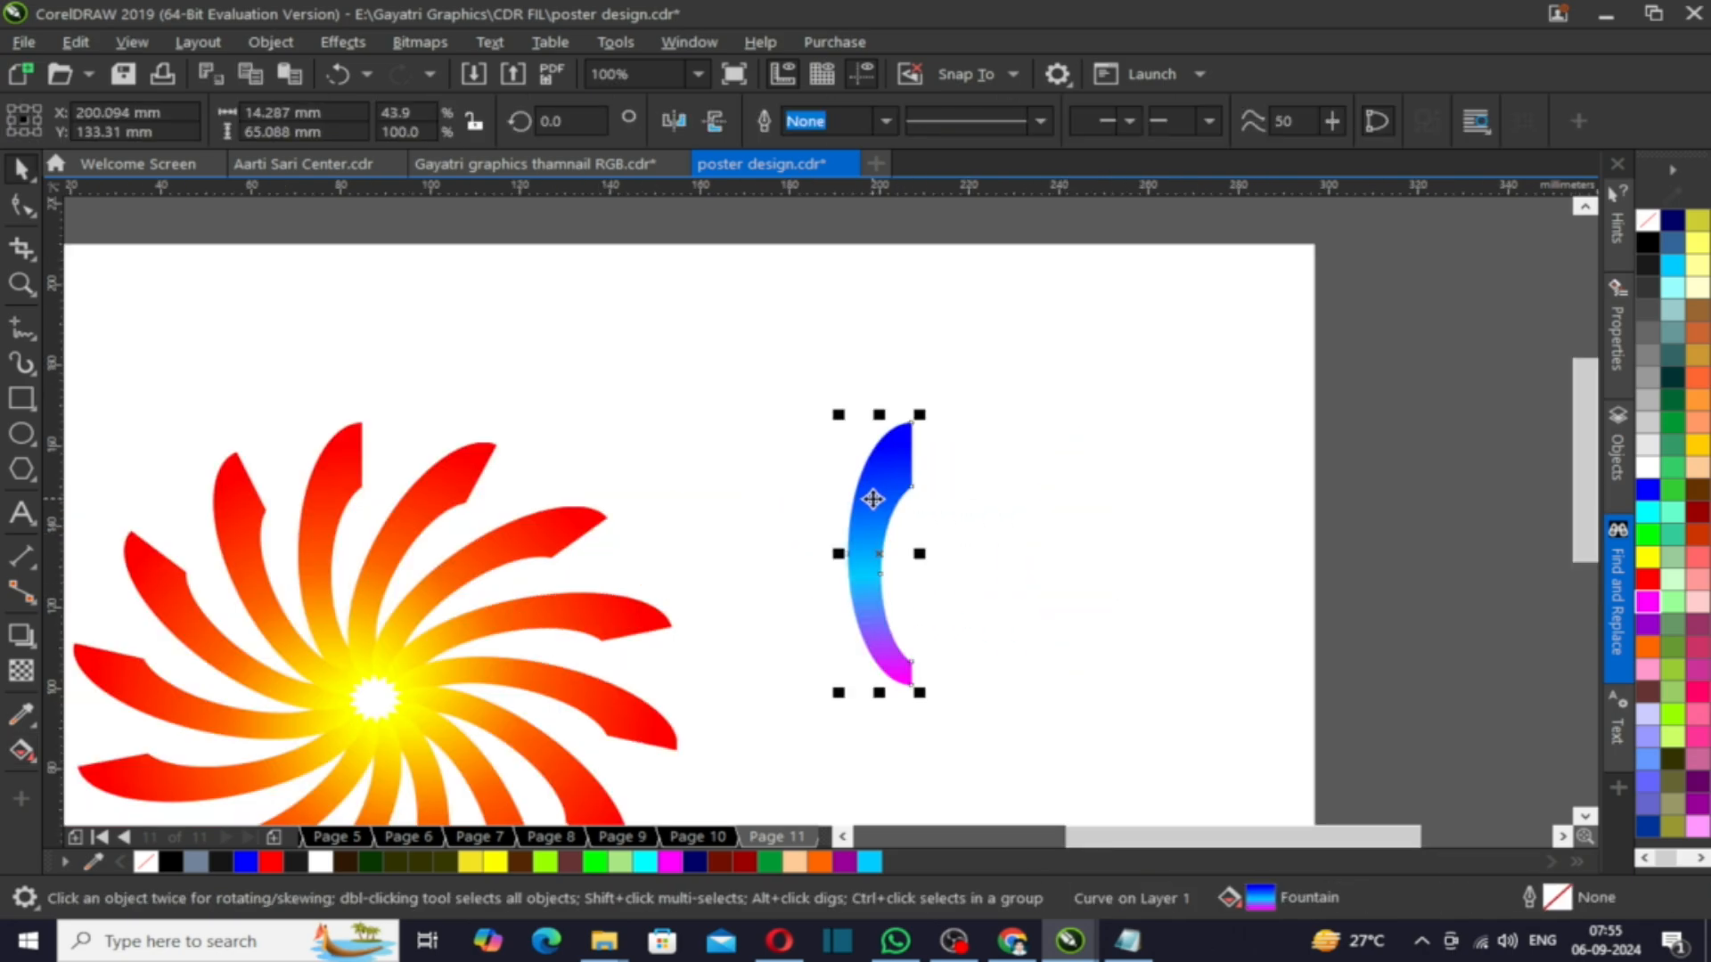
click(873, 499)
drag(826, 413, 961, 437)
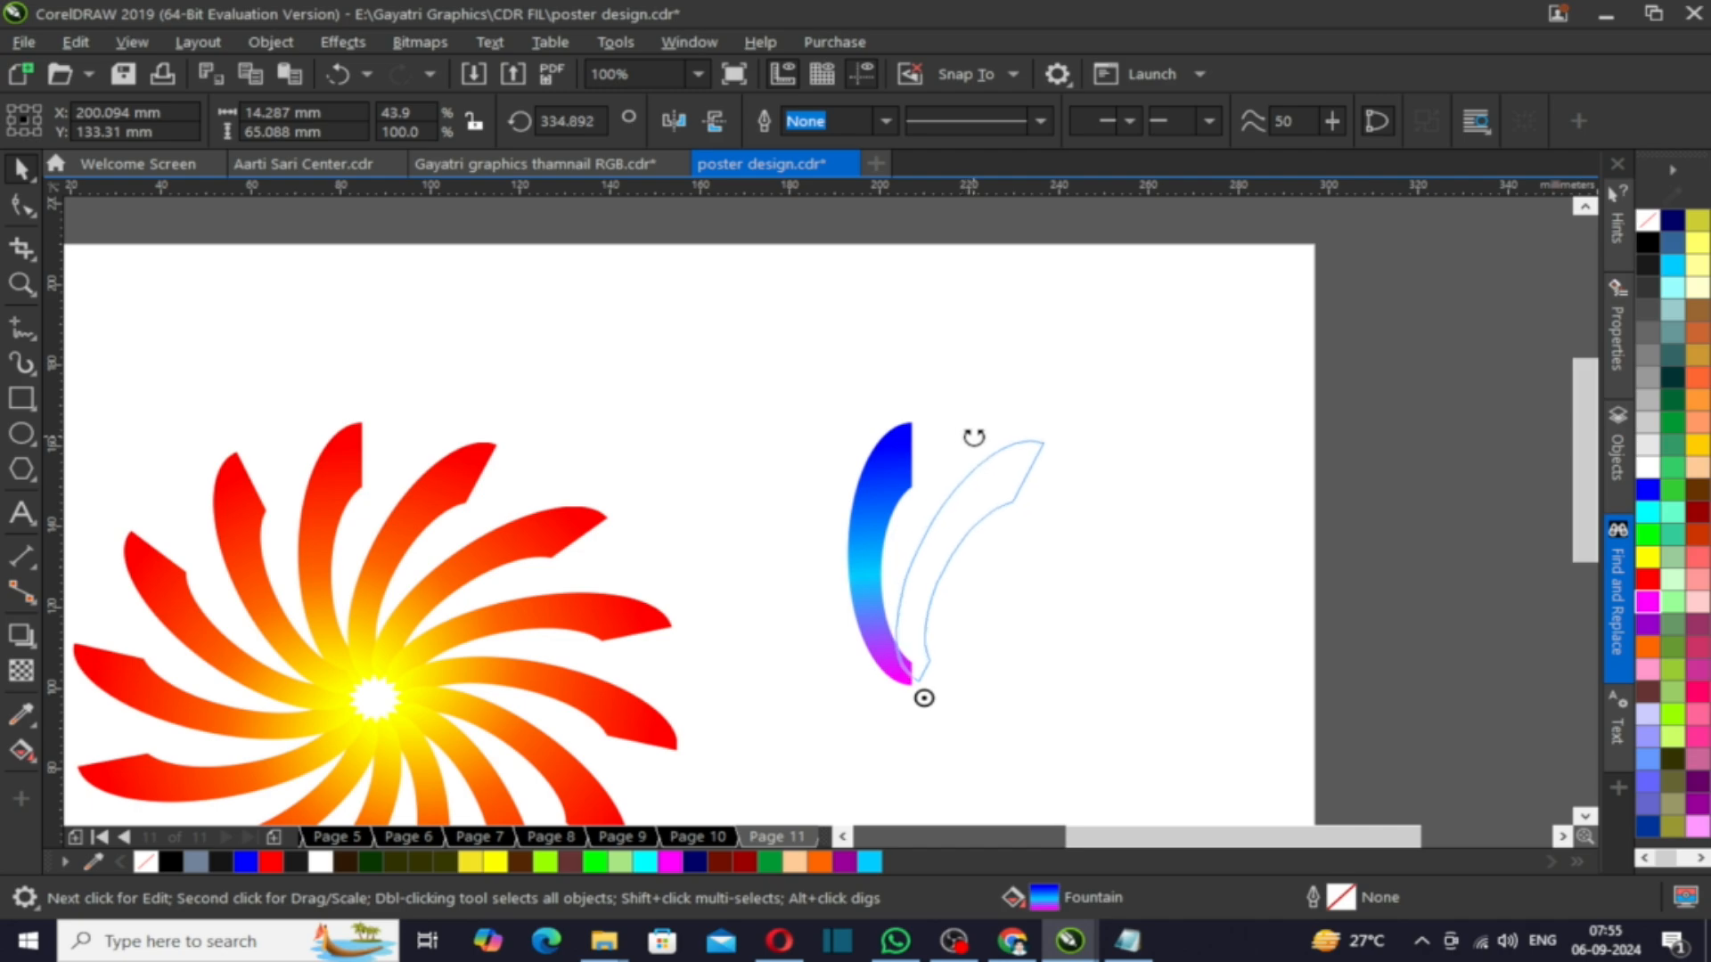
drag(974, 438, 976, 441)
key(ctrl+z)
drag(834, 412, 358, 488)
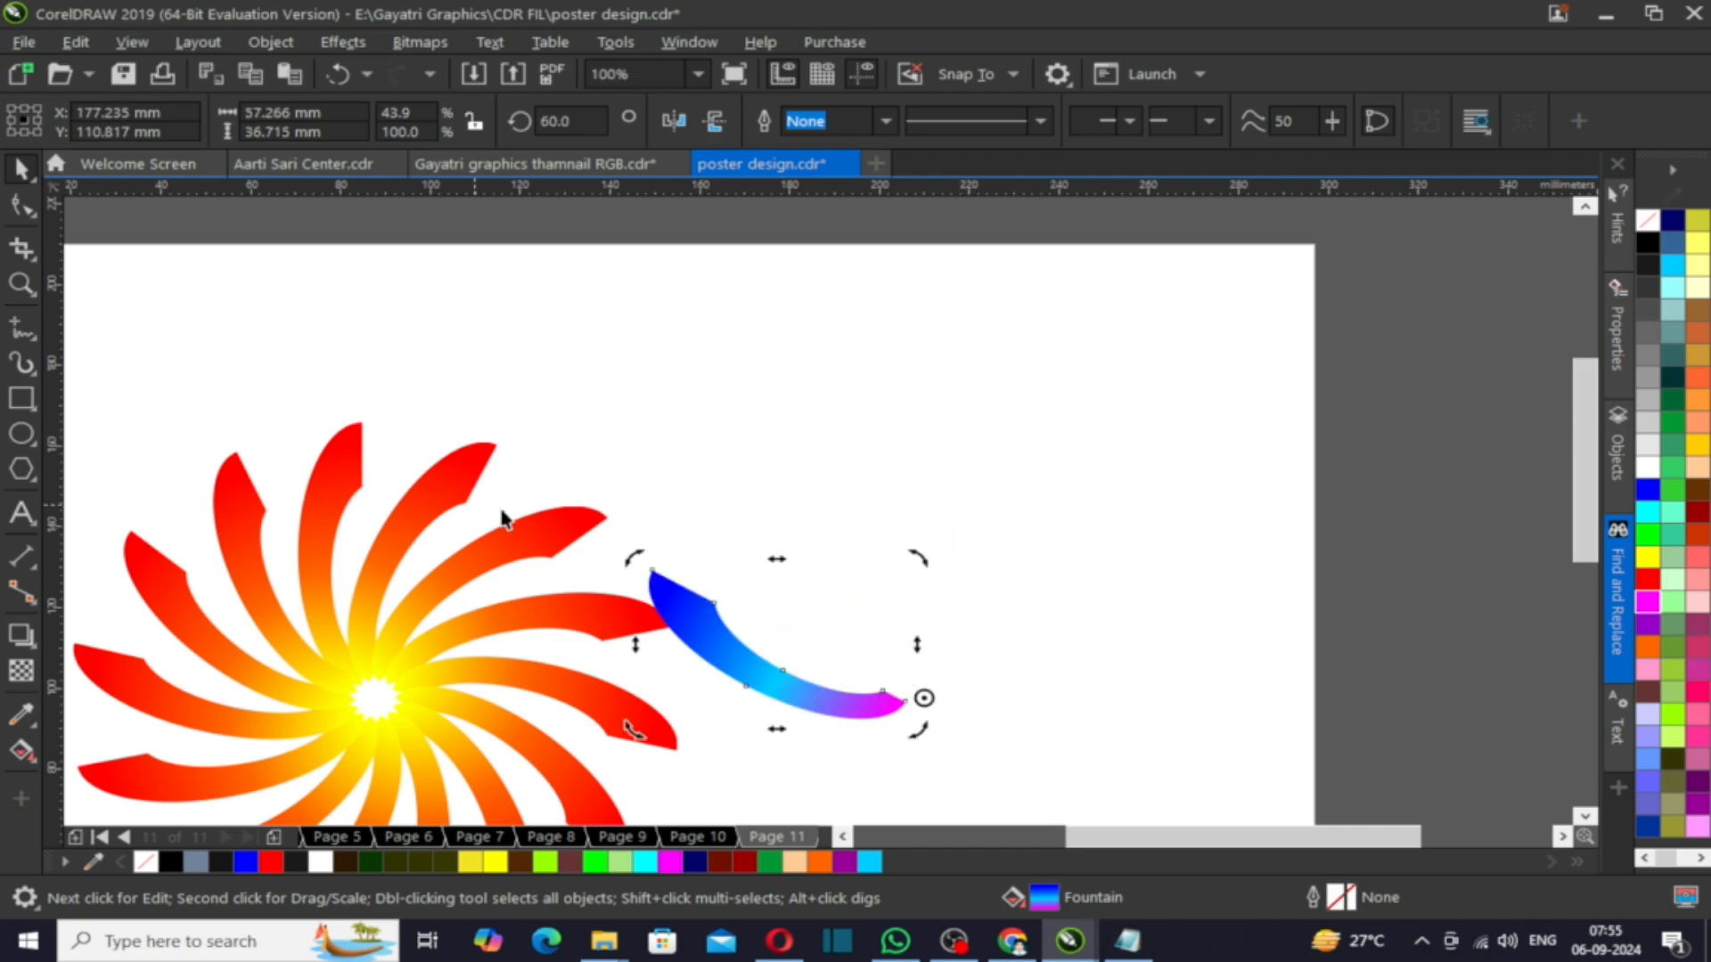
key(ctrl+z)
- Move the blue blade onto the swirl's centre and rotate it to match the angle of the neighbouring blade
click(916, 577)
drag(868, 576, 319, 554)
click(317, 489)
drag(374, 403, 493, 473)
scroll(766, 444, down, 2)
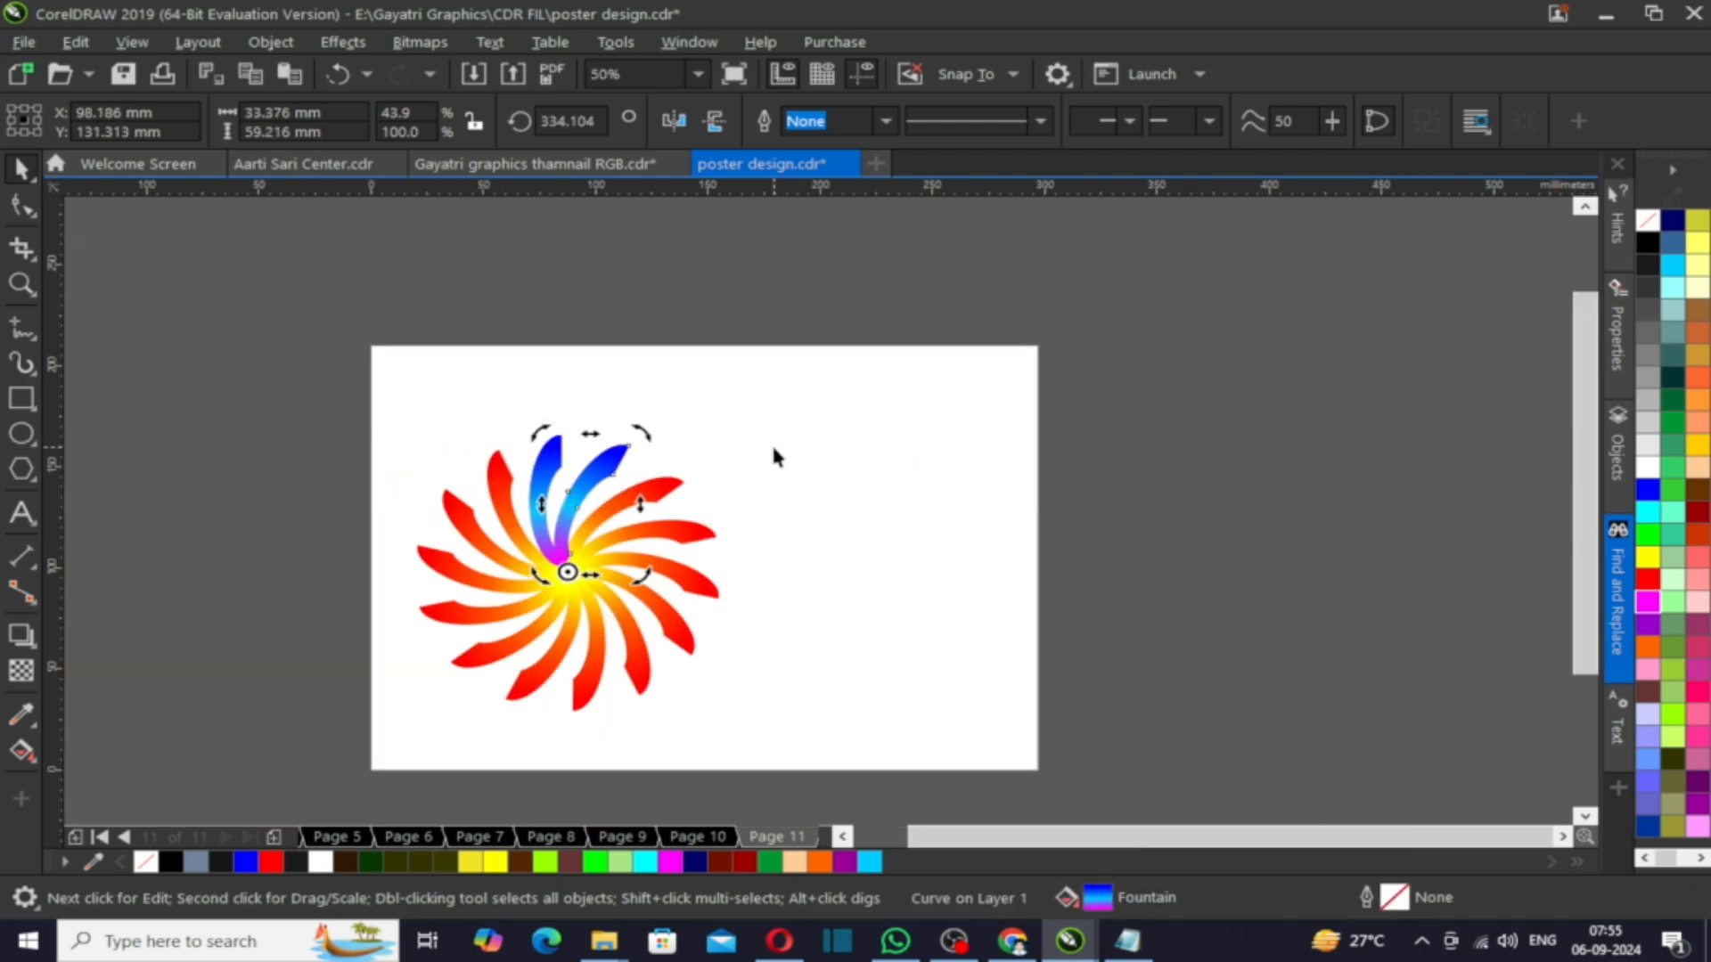
- Repeat the rotate-duplicate to add more blue blades around the swirl
key(ctrl+r)
key(ctrl+r)
key(ctrl+r)
key(ctrl+r)
key(ctrl+r)
key(ctrl+r)
key(ctrl+r)
key(ctrl+r)
key(ctrl+r)
key(ctrl+r)
key(ctrl+r)
key(ctrl+r)
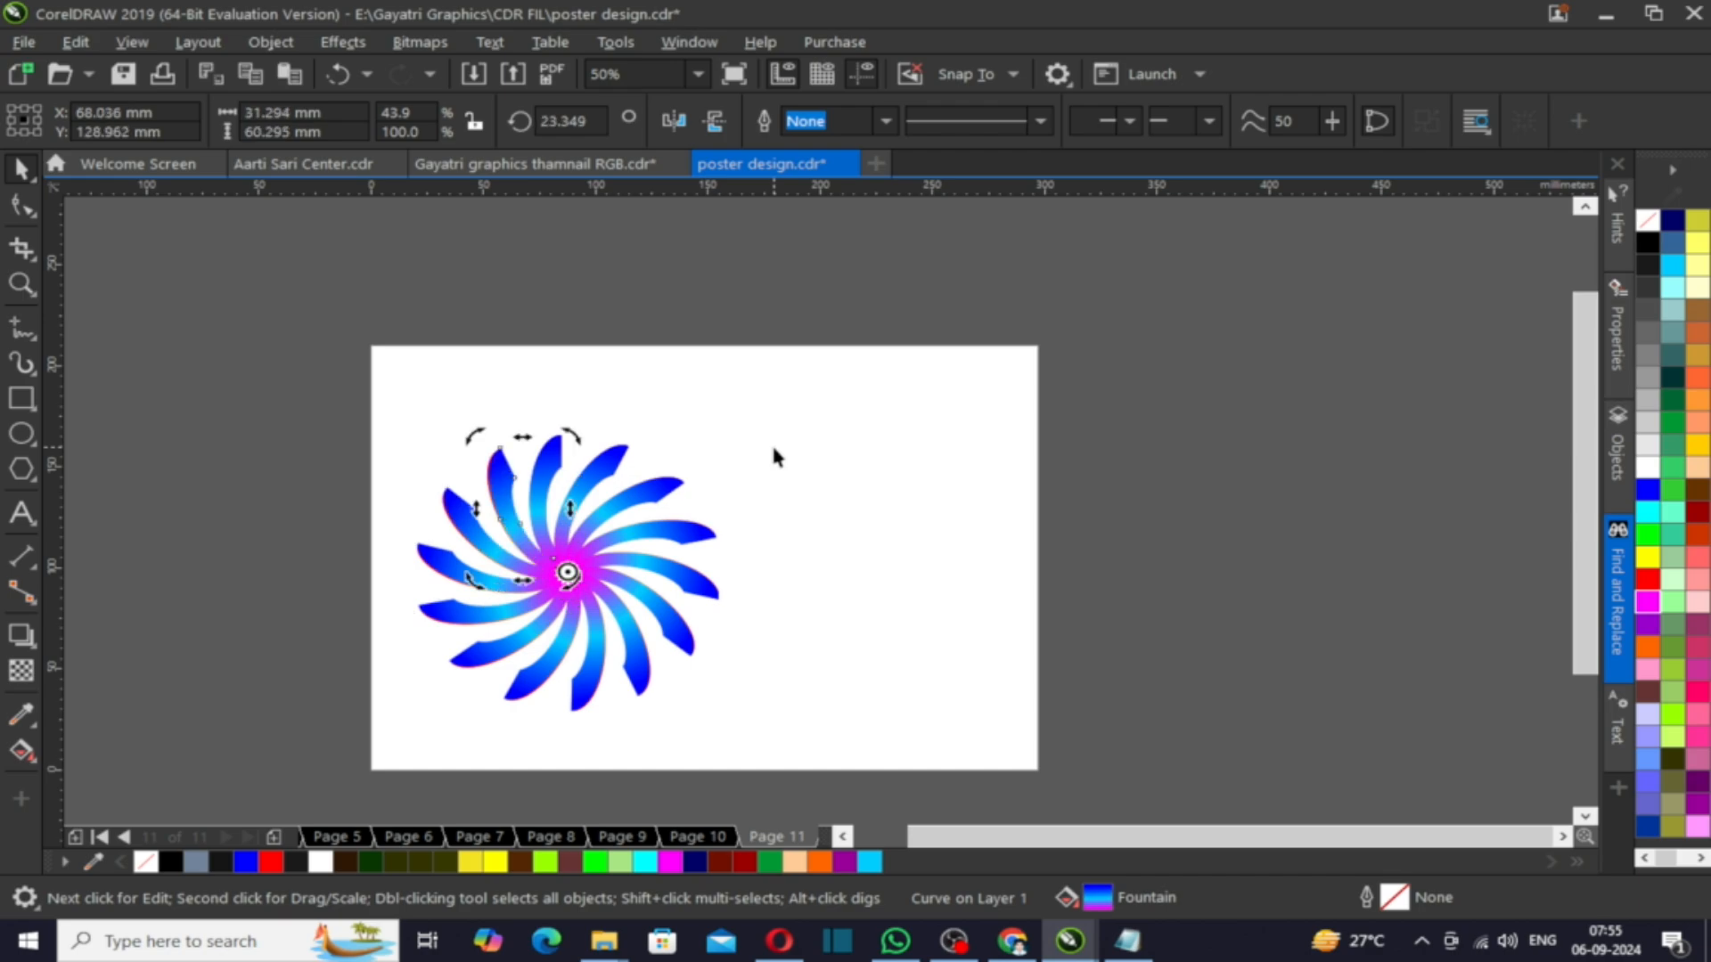
- Select all the blue blades, move them beside the red swirl, group them and mirror the group horizontally
scroll(544, 465, up, 2)
scroll(603, 446, down, 2)
scroll(589, 466, up, 1)
shift+click(397, 503)
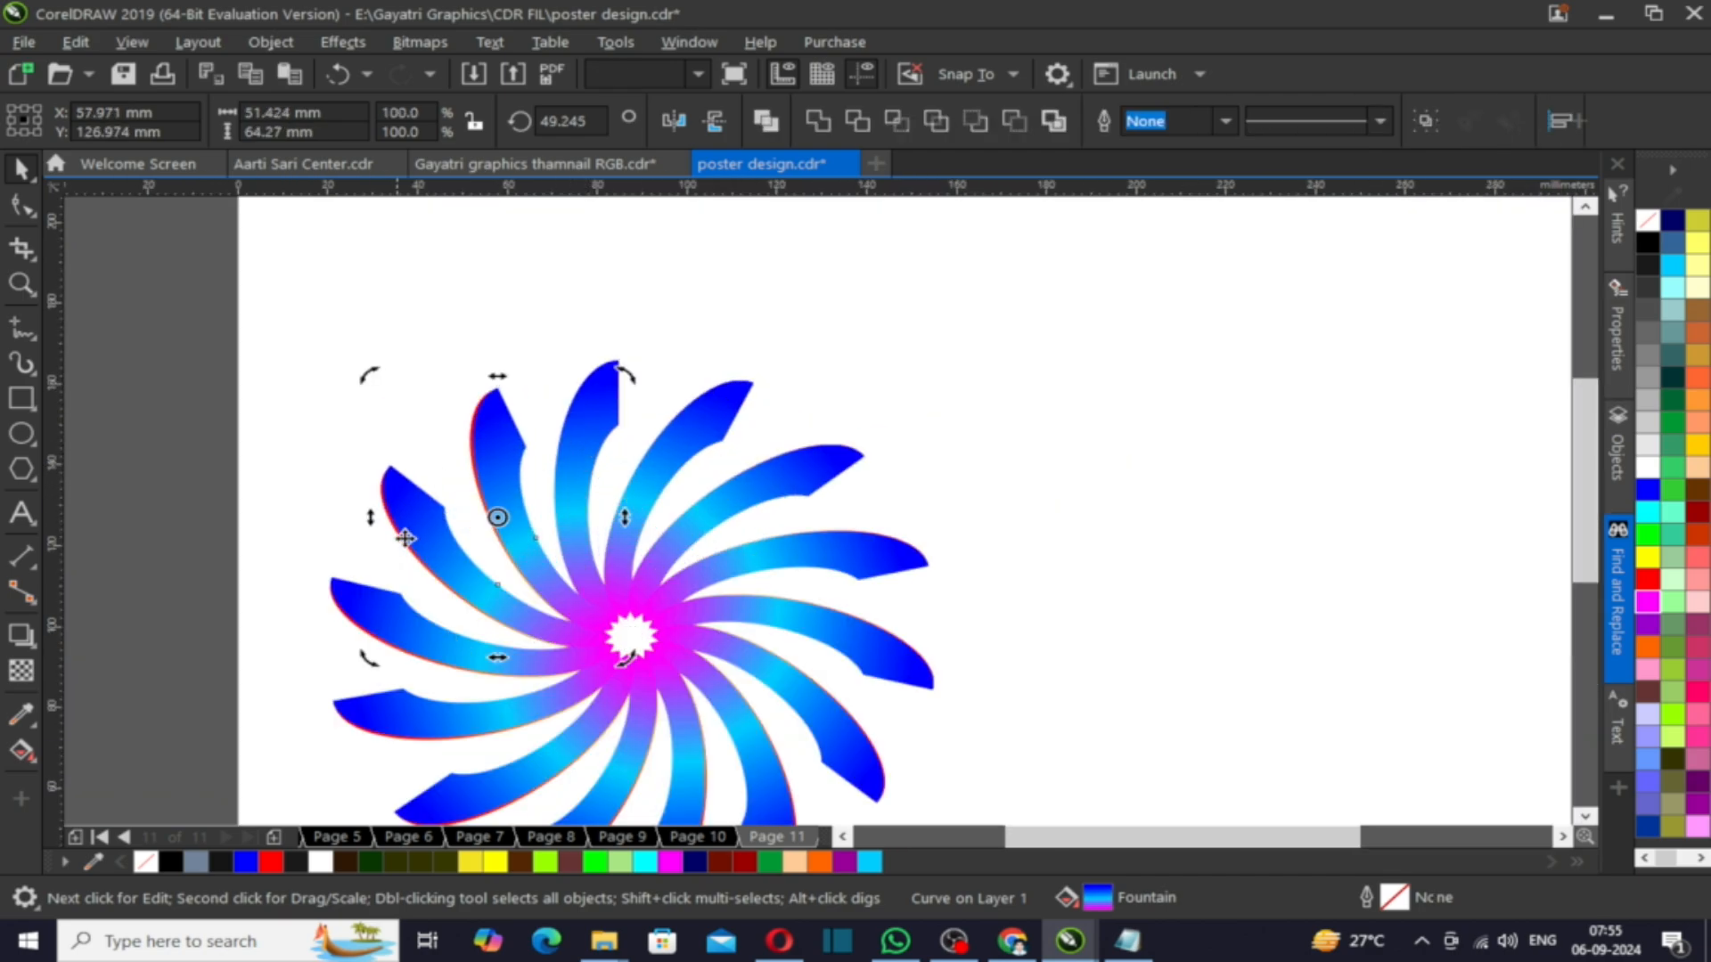
shift+click(403, 624)
scroll(518, 801, down, 1)
scroll(496, 772, up, 1)
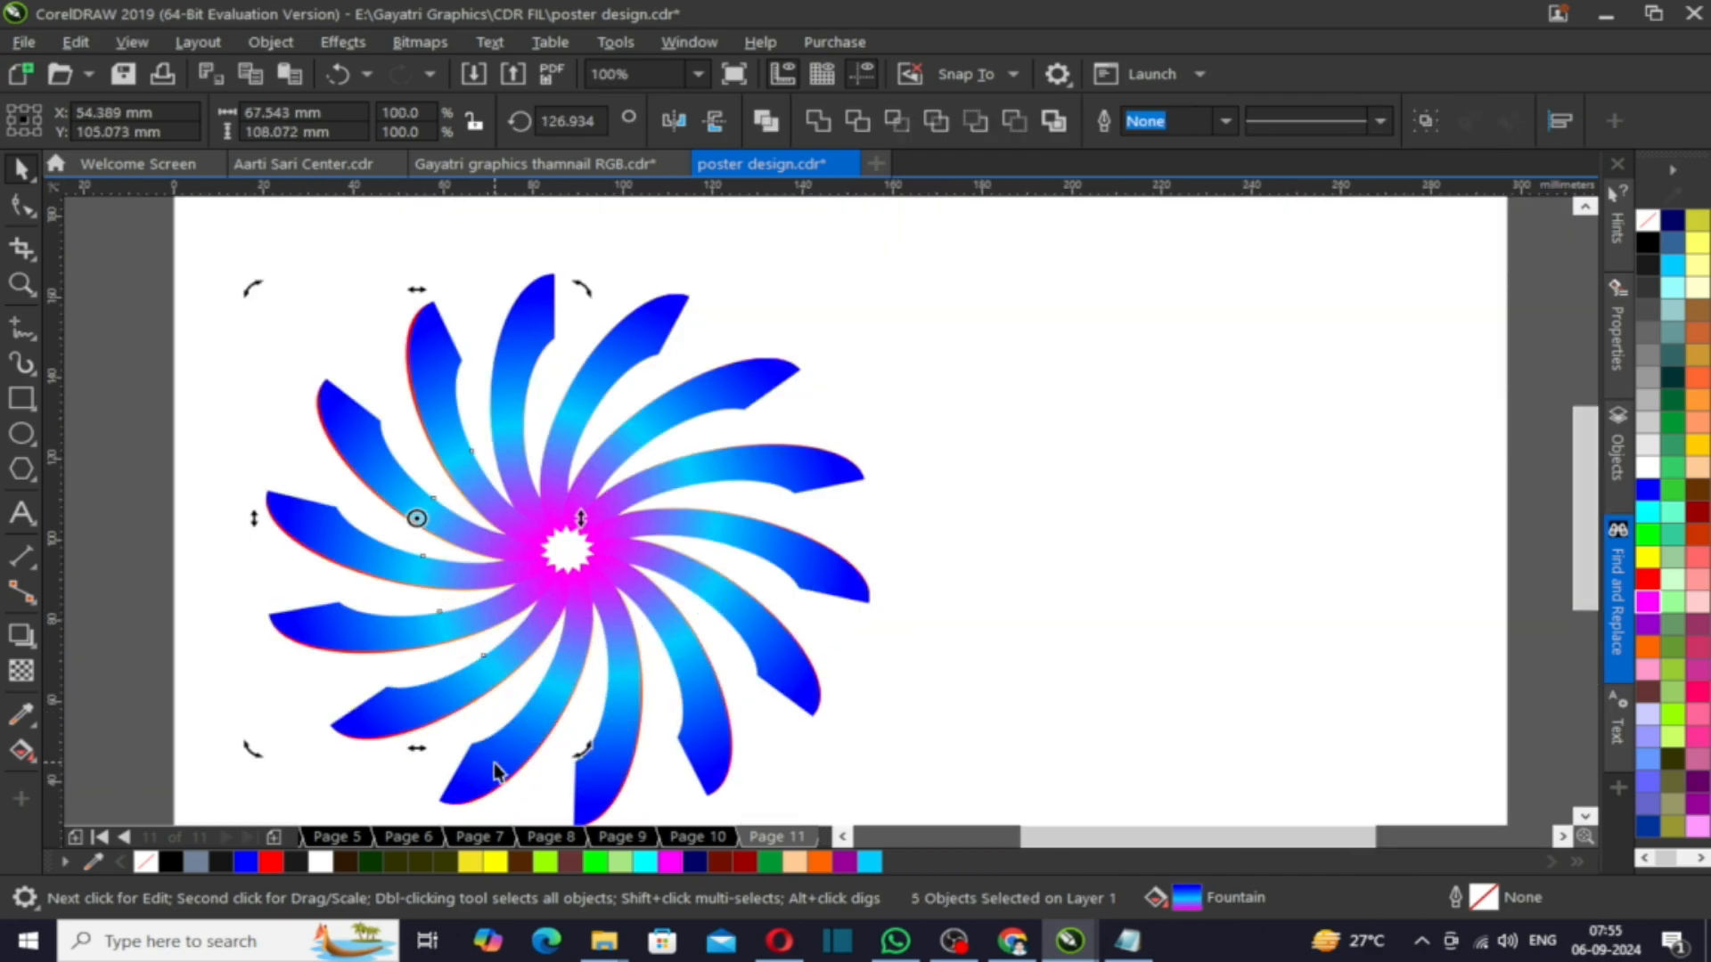
shift+click(798, 572)
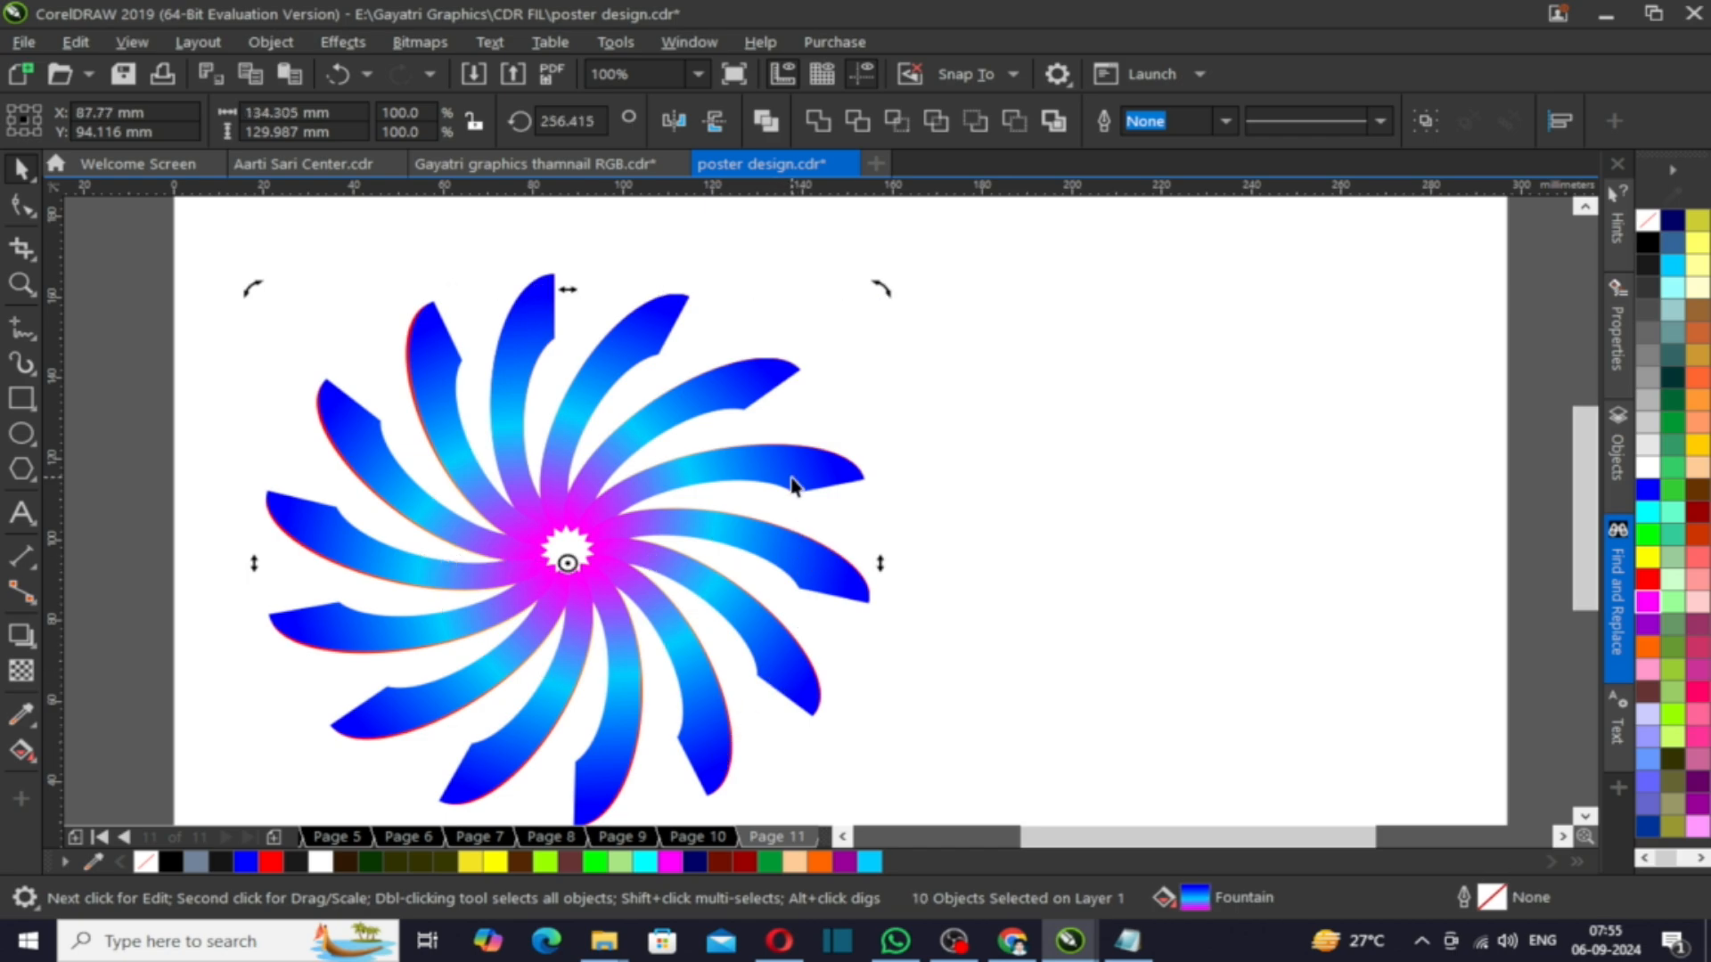
drag(534, 313, 1141, 314)
scroll(891, 383, down, 1)
scroll(852, 381, up, 1)
key(ctrl+g)
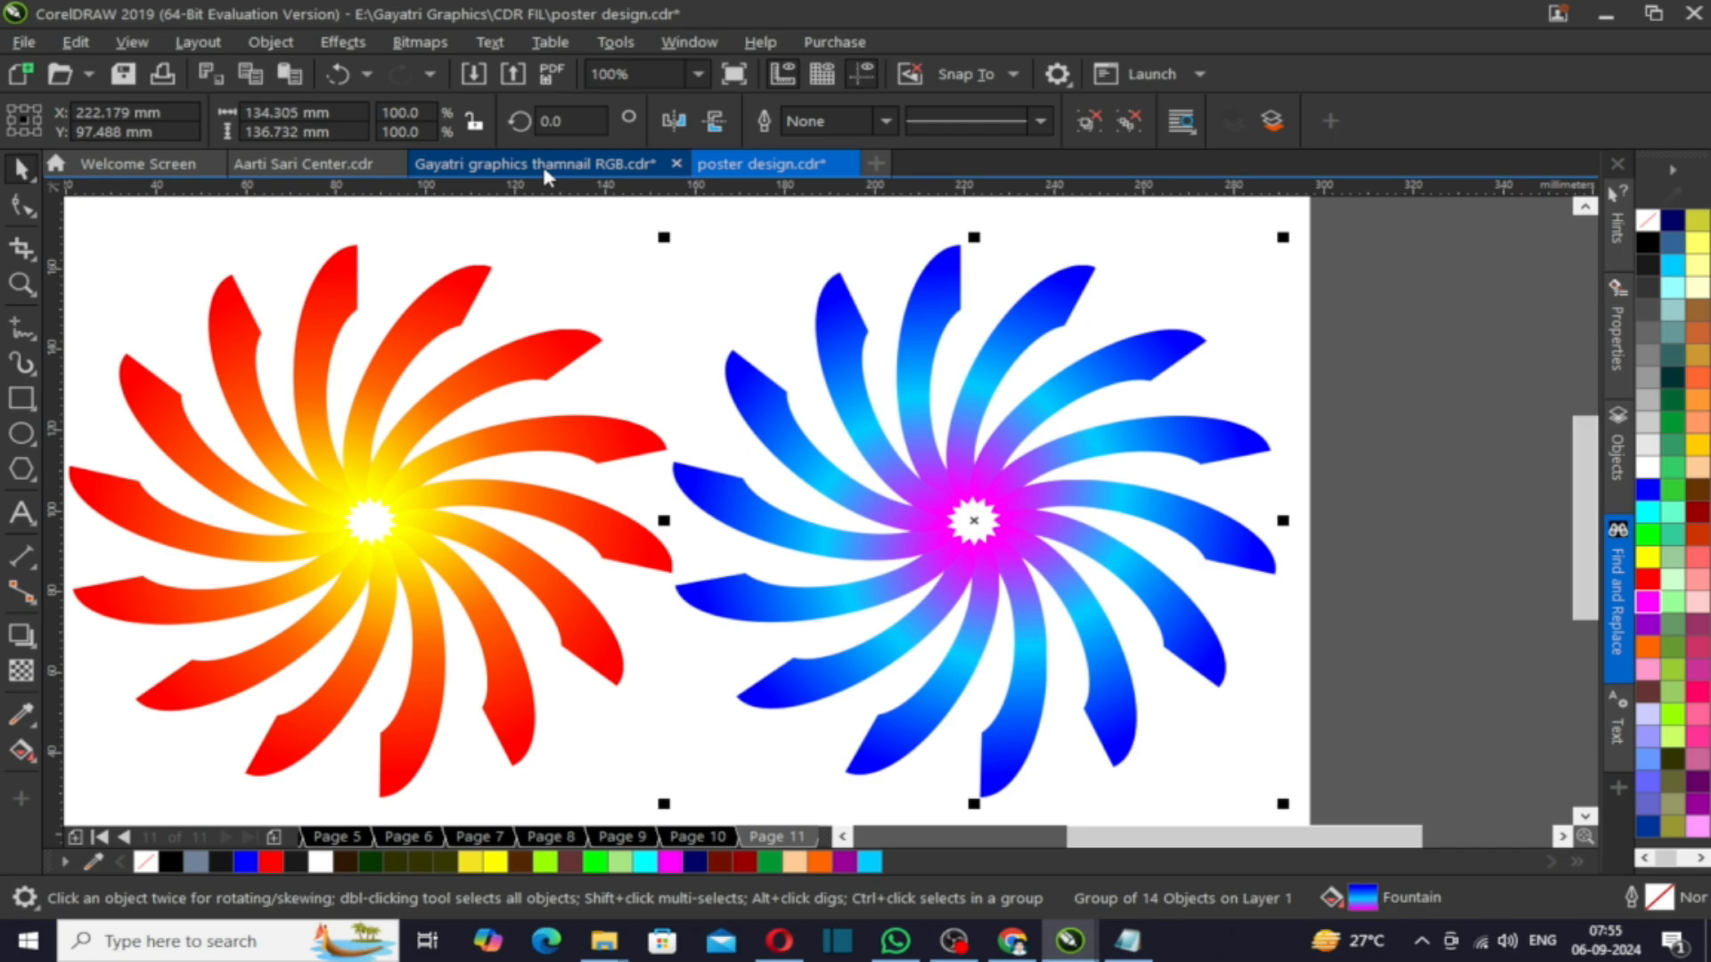
click(671, 121)
- Group the red swirl's blades and place the blue swirl over the red one
scroll(930, 500, down, 1)
drag(448, 336, 839, 706)
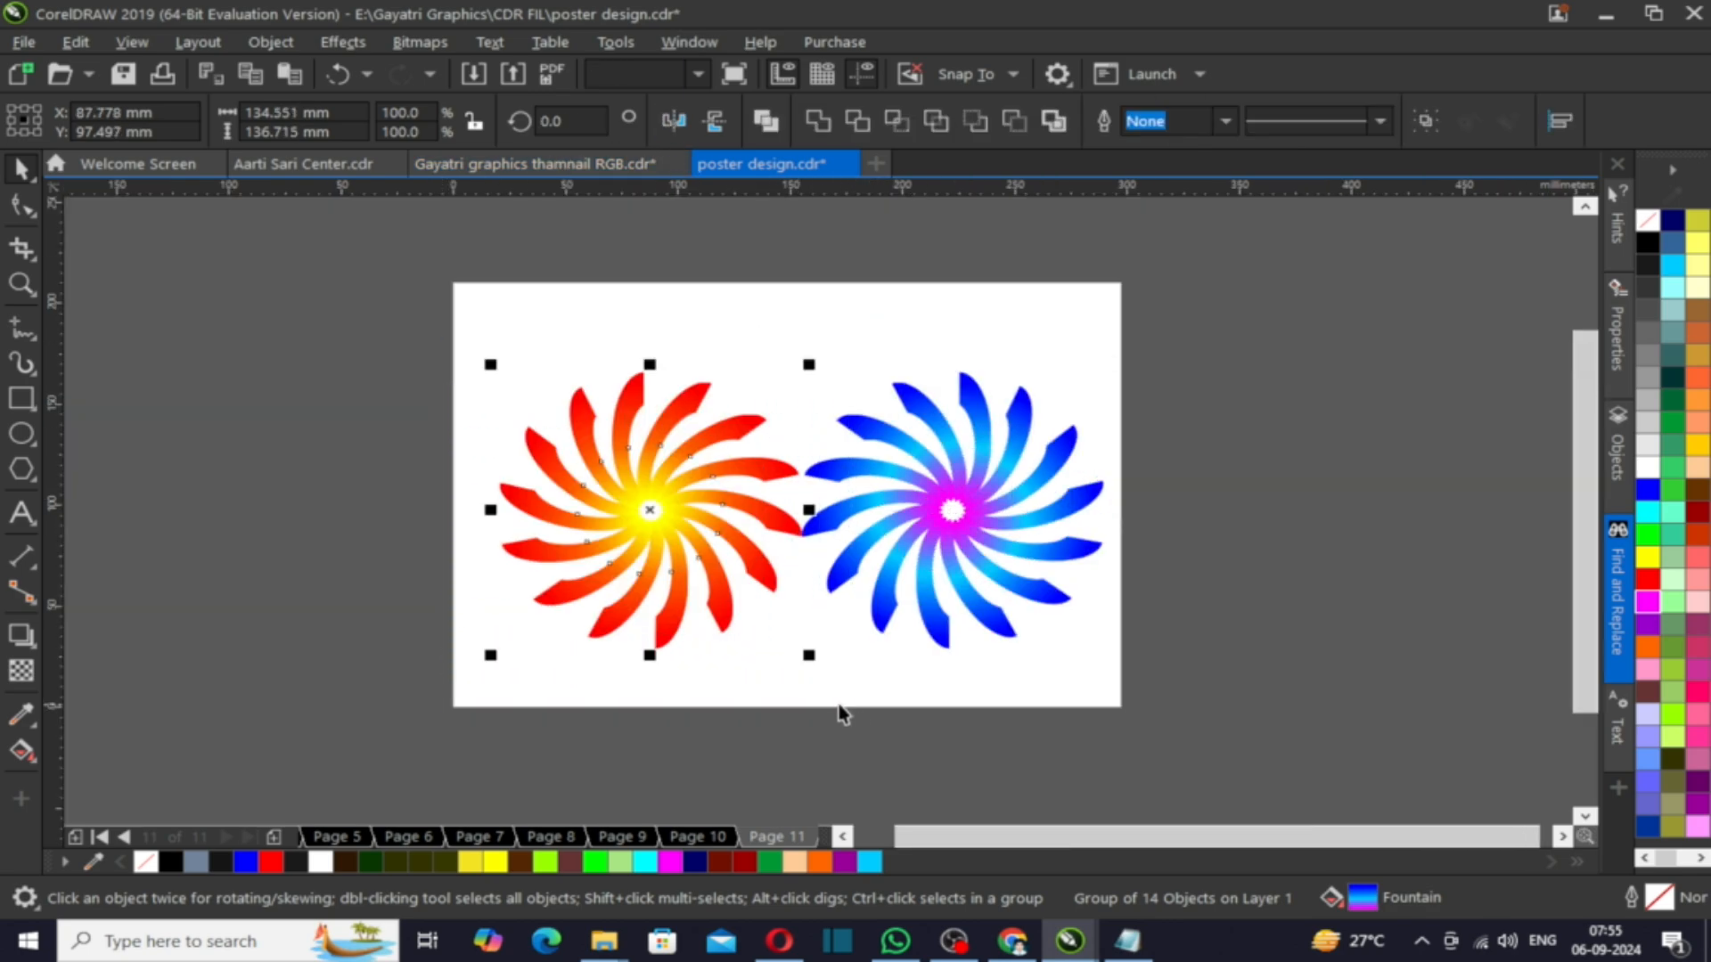
key(ctrl+g)
scroll(648, 466, up, 1)
drag(1213, 540, 602, 500)
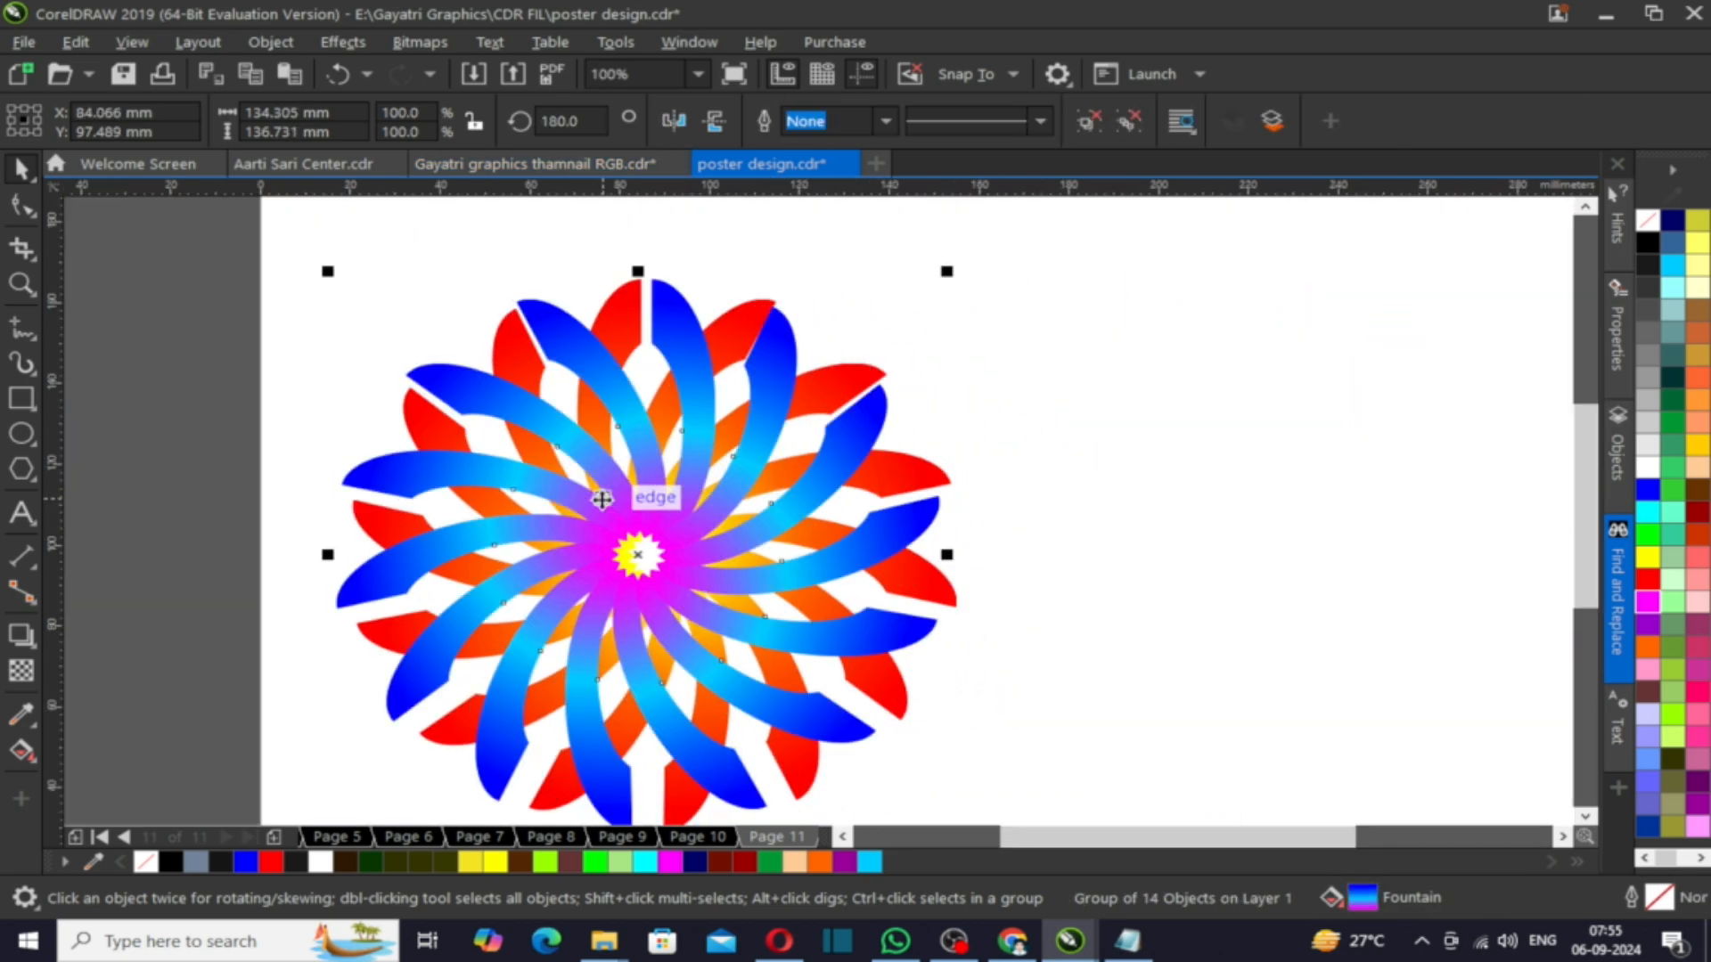
- Align the two swirls' centres and rotate the blue swirl to about 184° so its blades interleave with the red ones
shift+click(796, 781)
key(c)
click(622, 508)
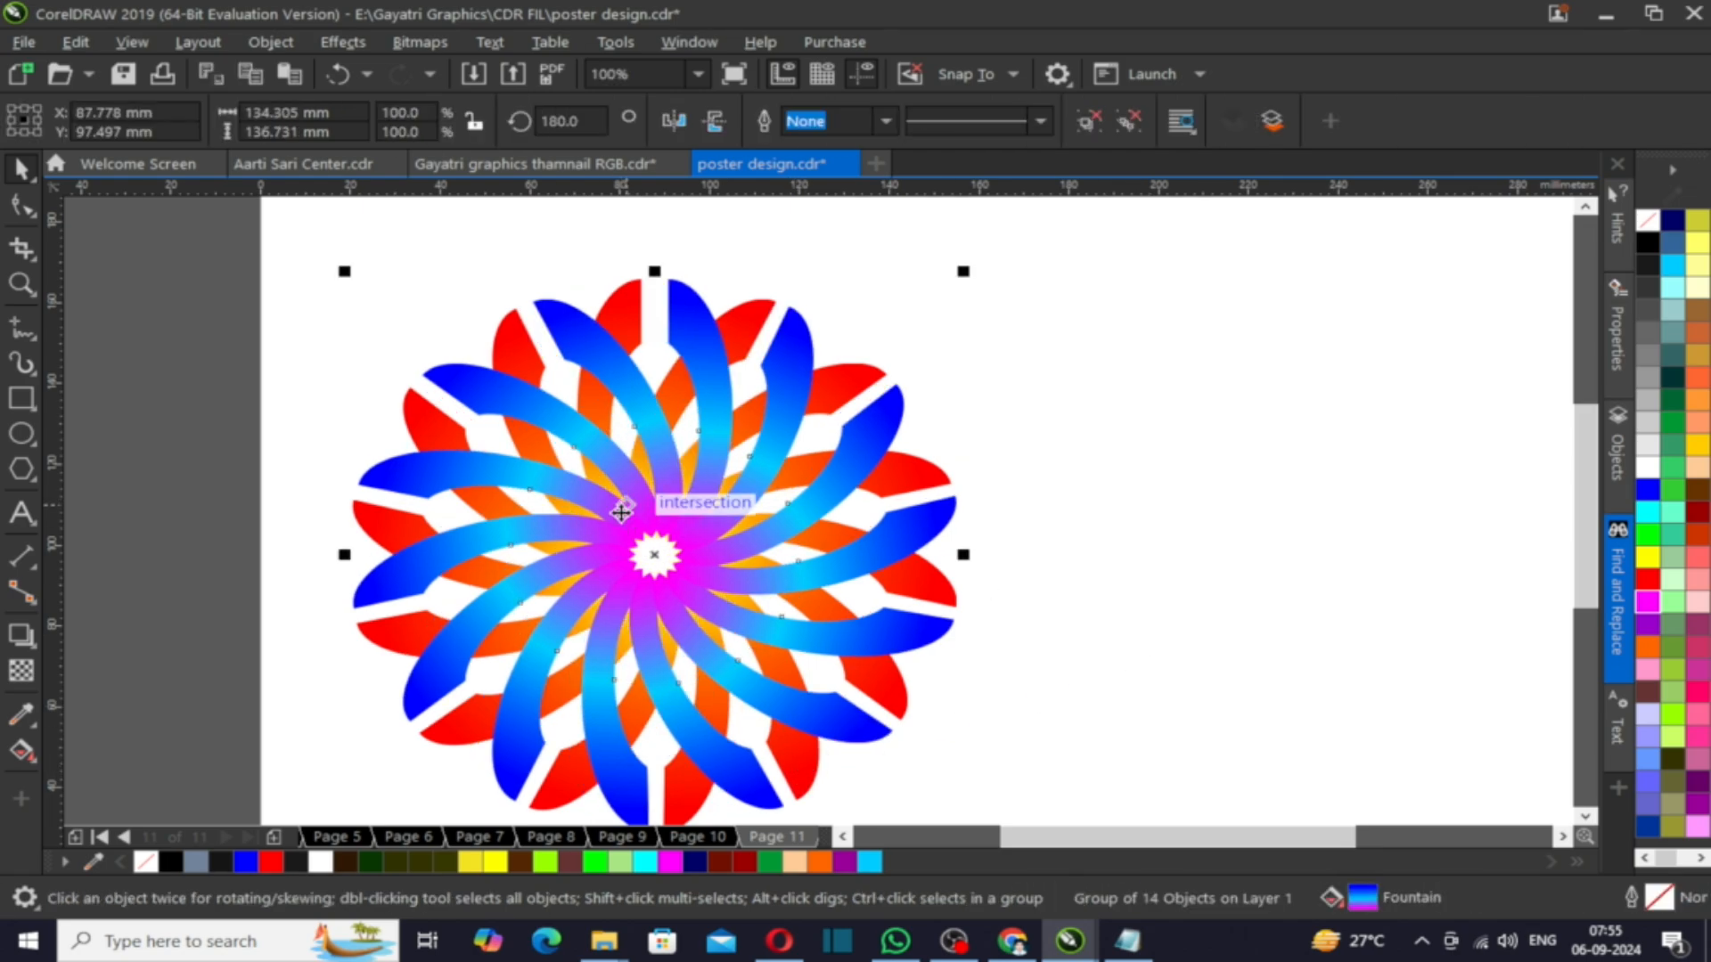
click(622, 508)
drag(343, 259, 363, 294)
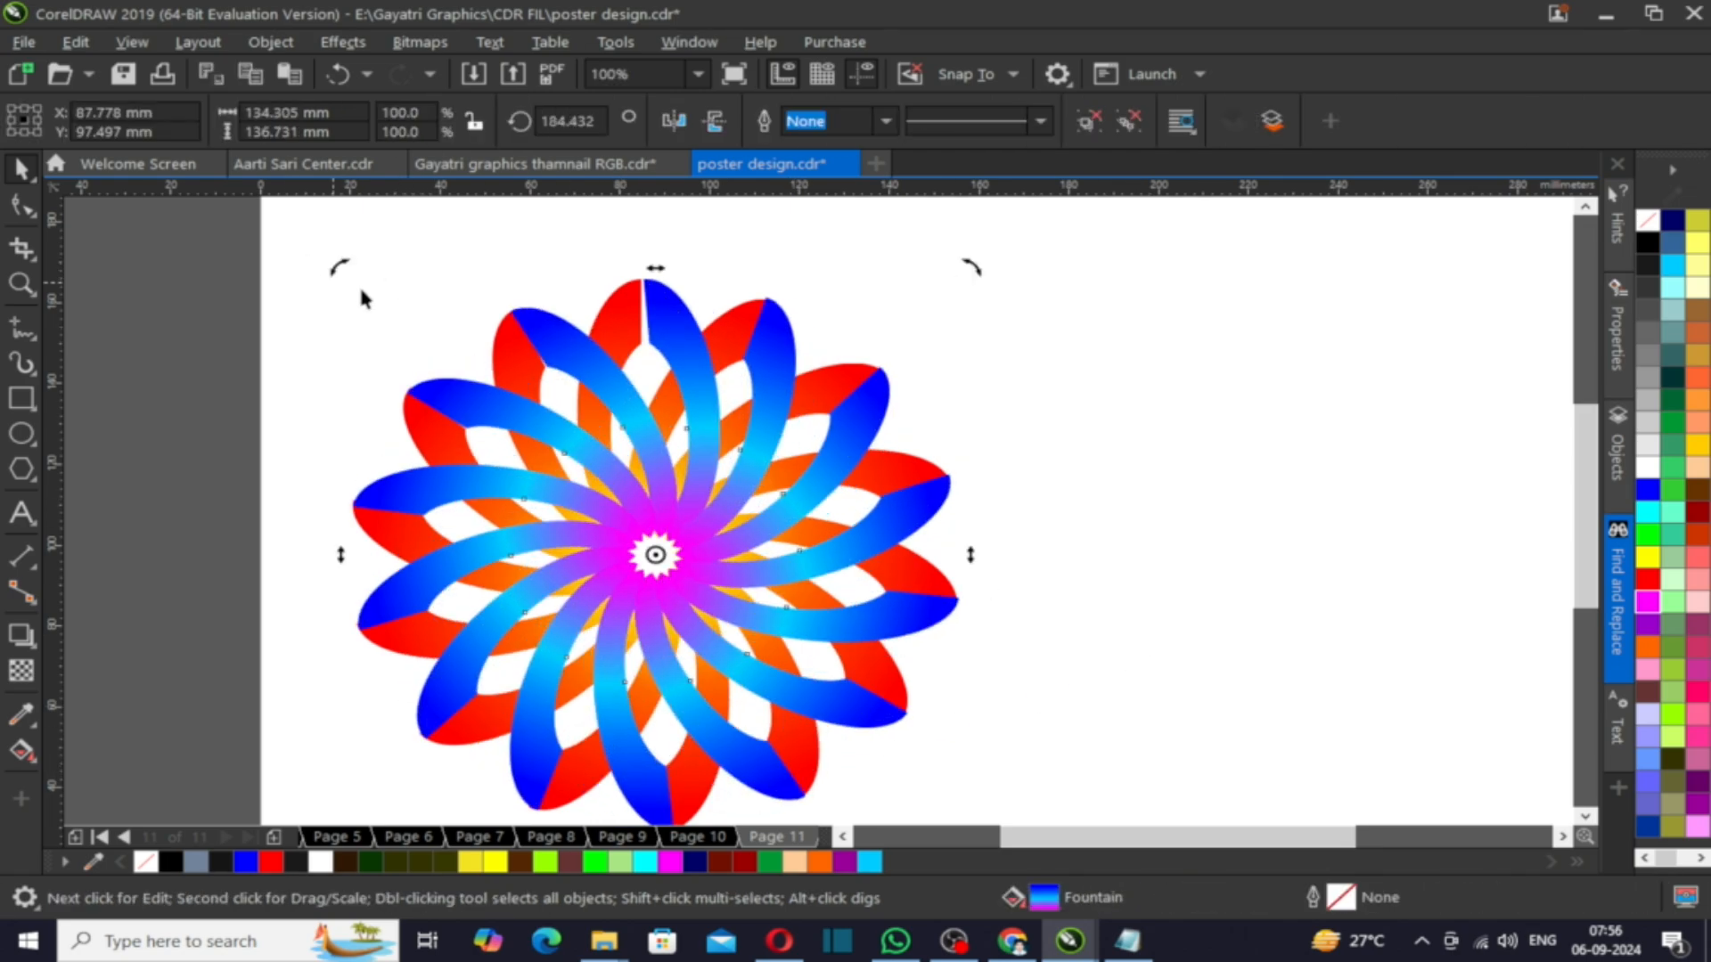
key(Escape)
- Send the blue swirl behind the red one and group both swirls centred on the page
click(653, 487)
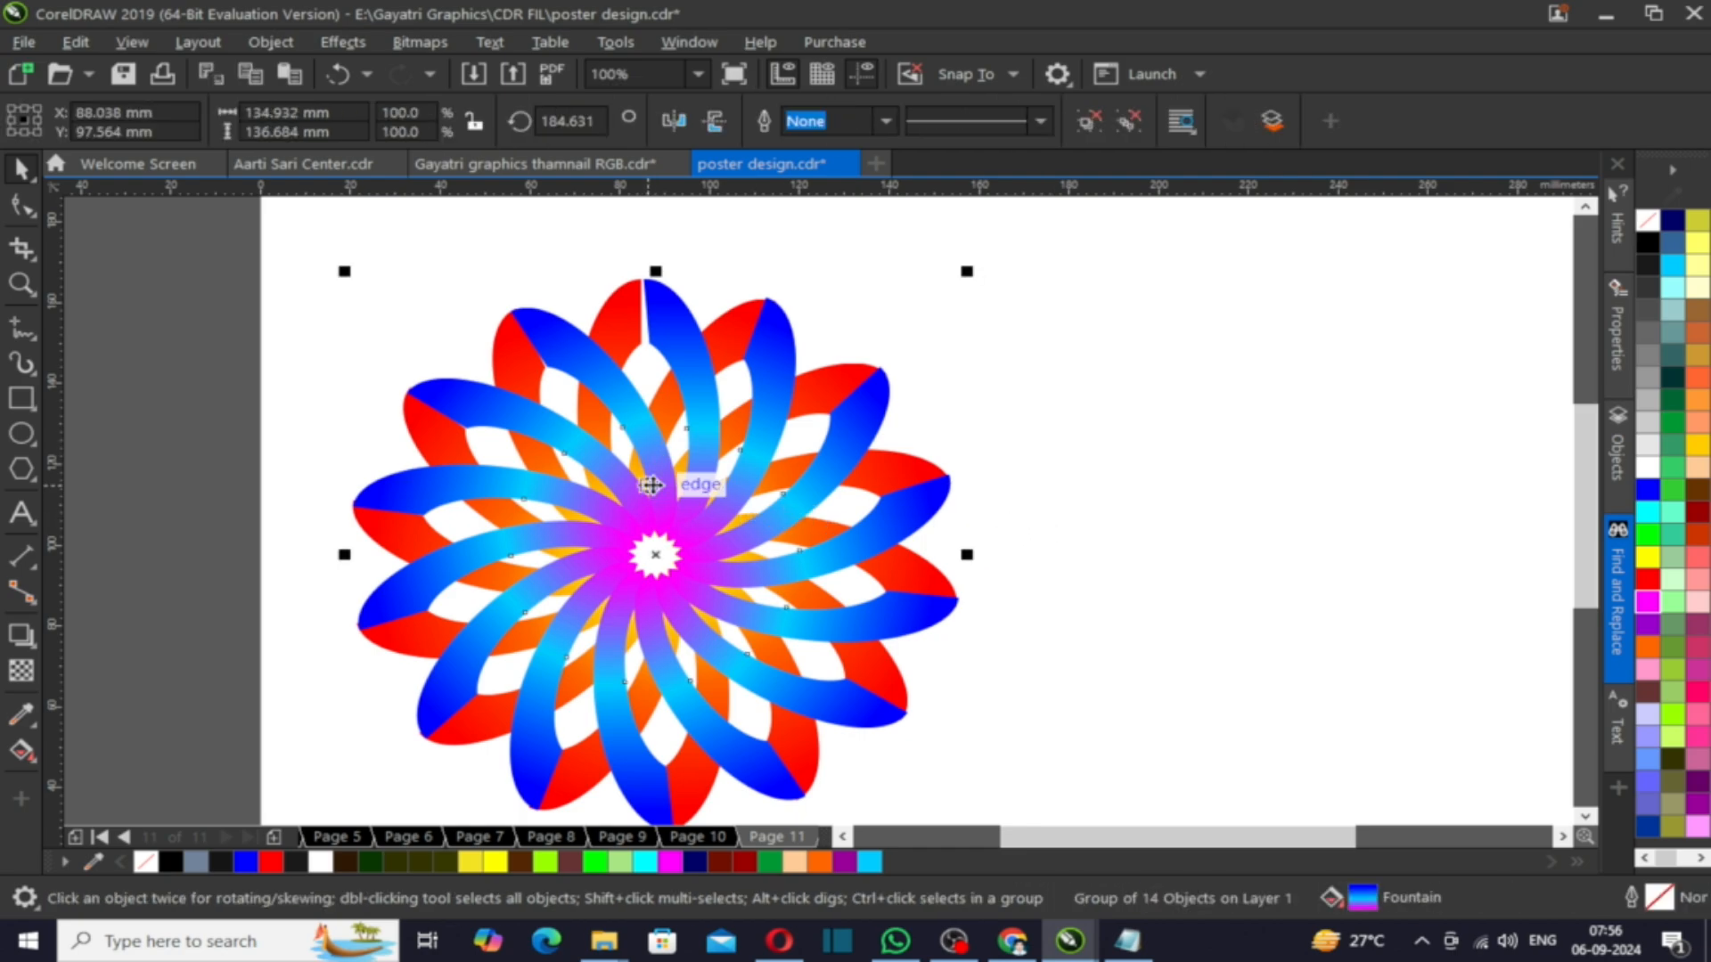
key(shift+Page_Down)
scroll(653, 487, down, 1)
drag(917, 666, 957, 682)
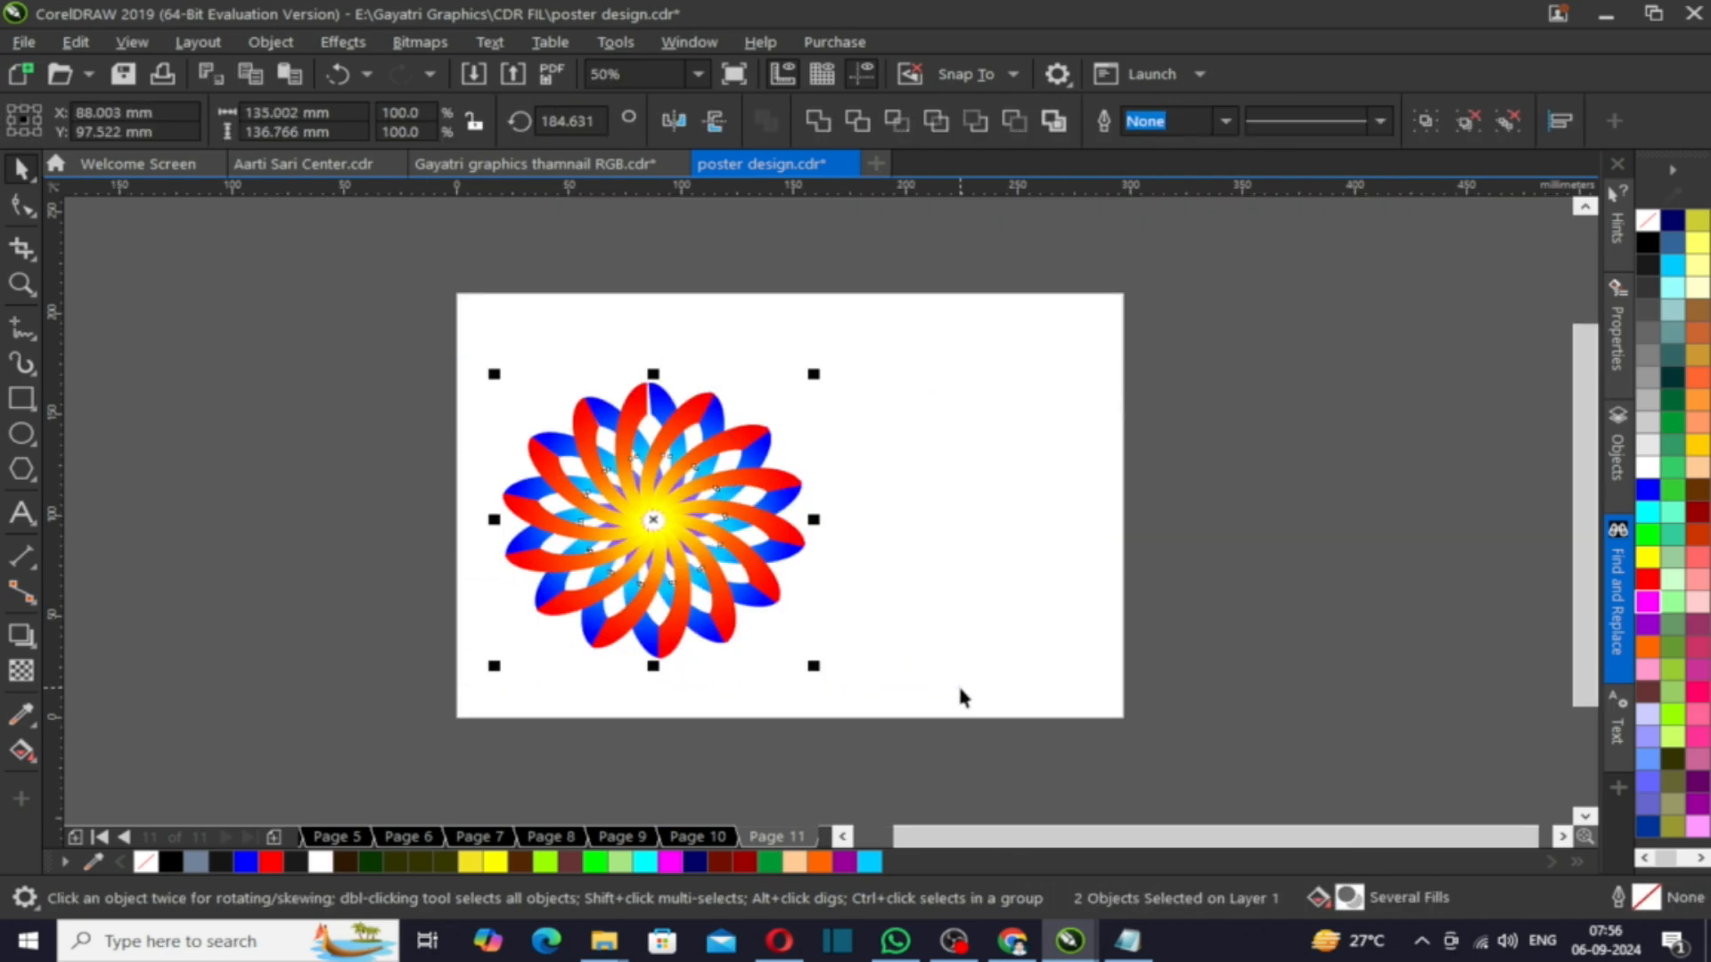
key(ctrl+g)
key(p)
key(Escape)
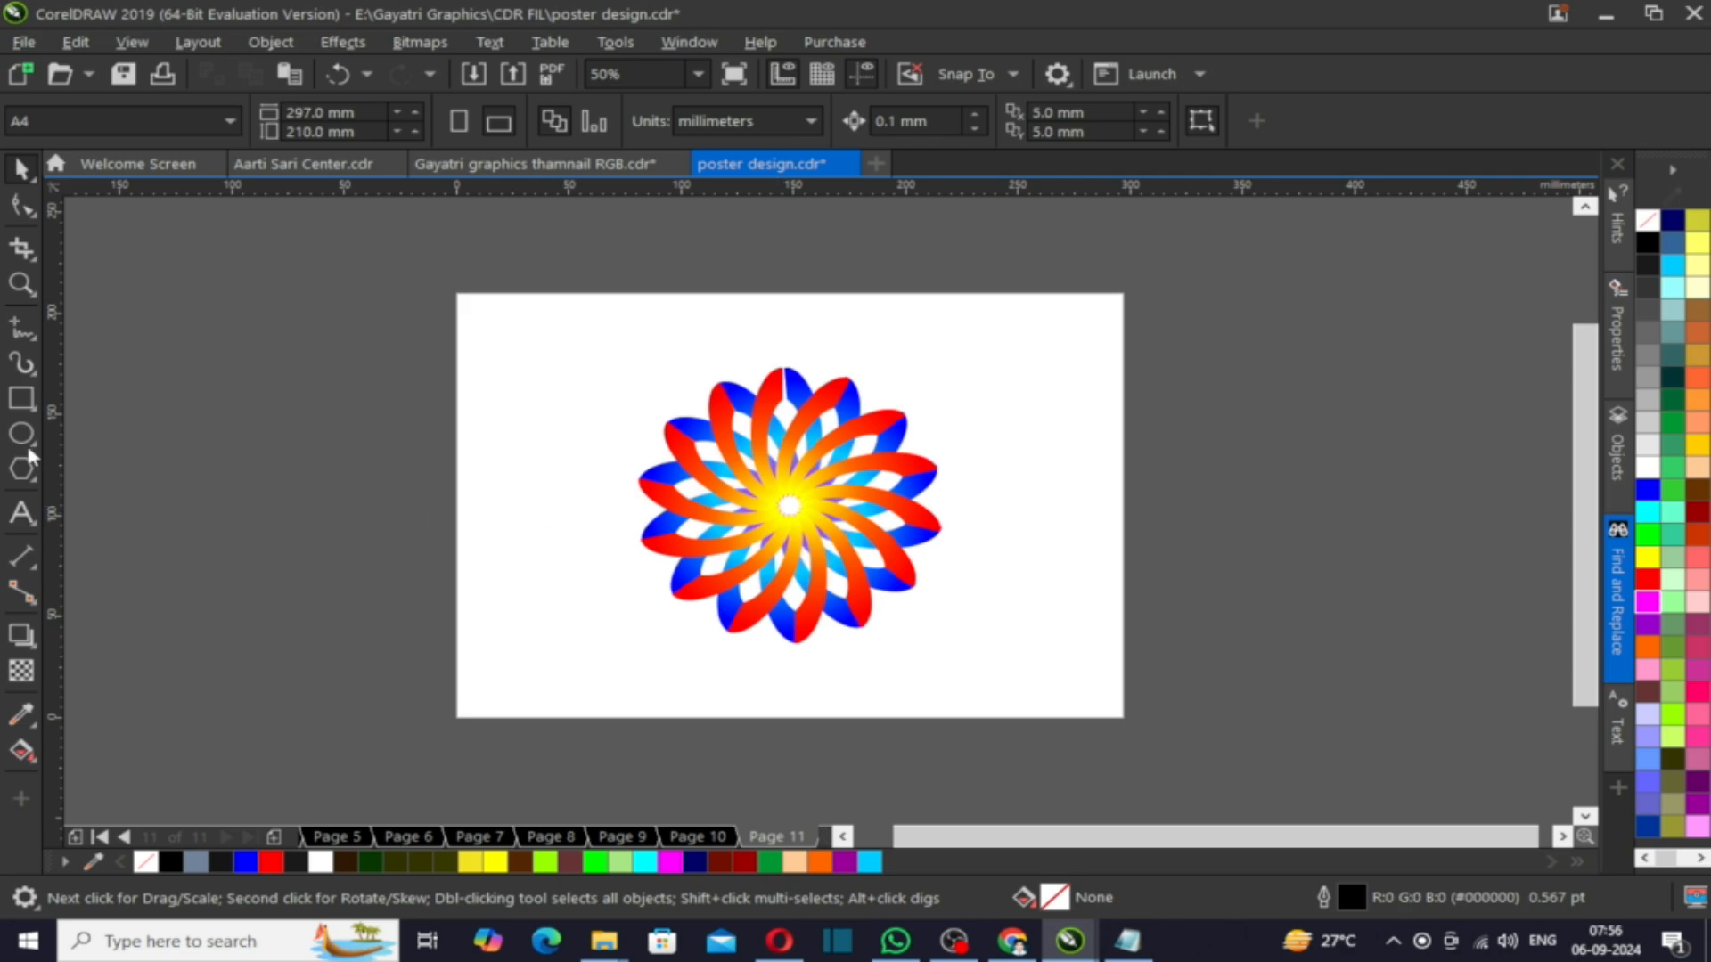
- Add a page-sized rectangle filled black as the background
double_click(22, 399)
click(1647, 242)
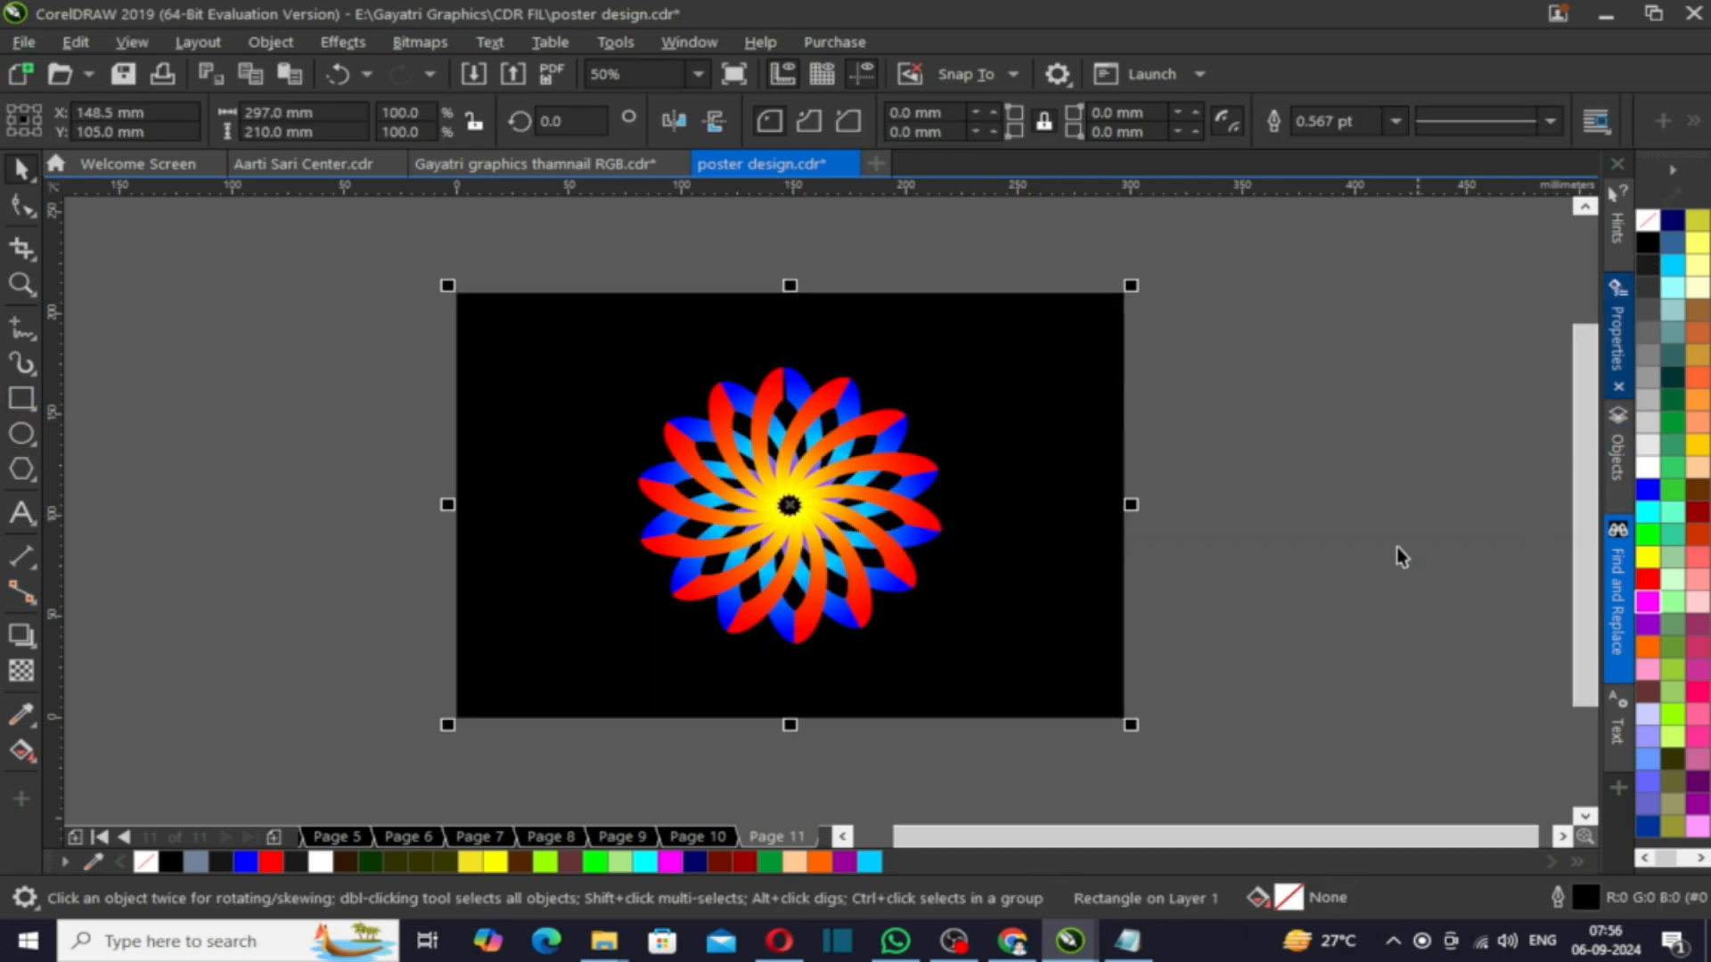
click(1396, 549)
- Duplicate the combined swirl below itself and give the copy a fountain transparency so it fades like a reflection
drag(791, 495, 780, 694)
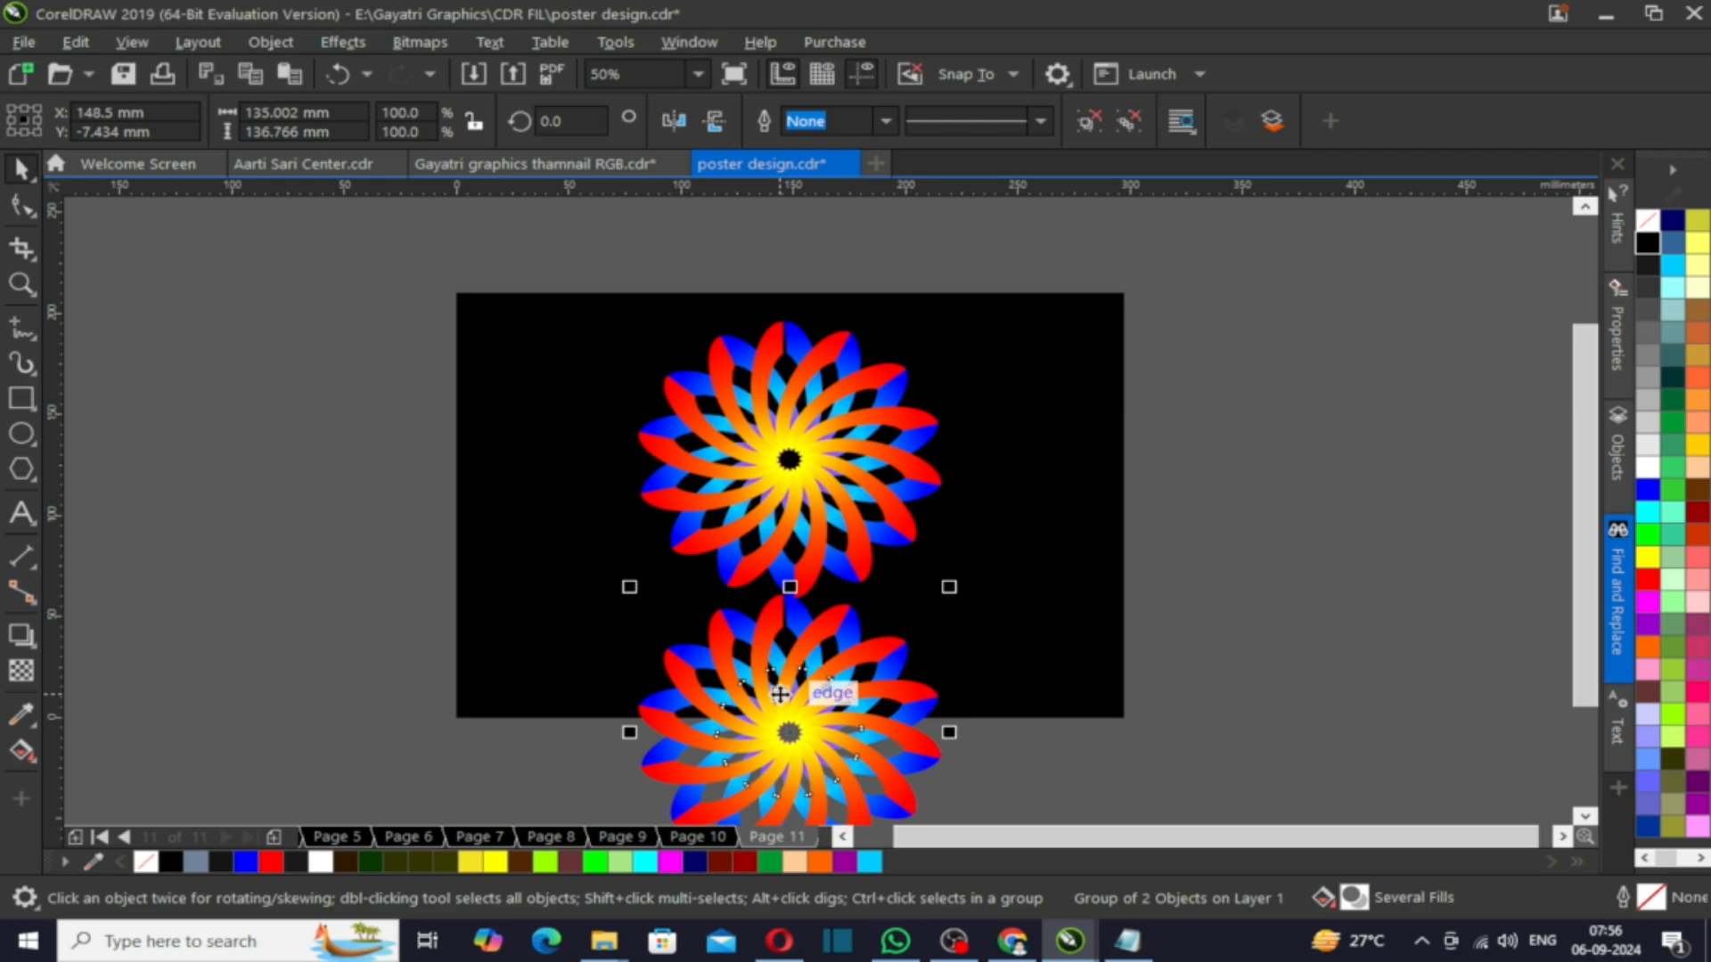
click(21, 679)
drag(786, 613, 788, 813)
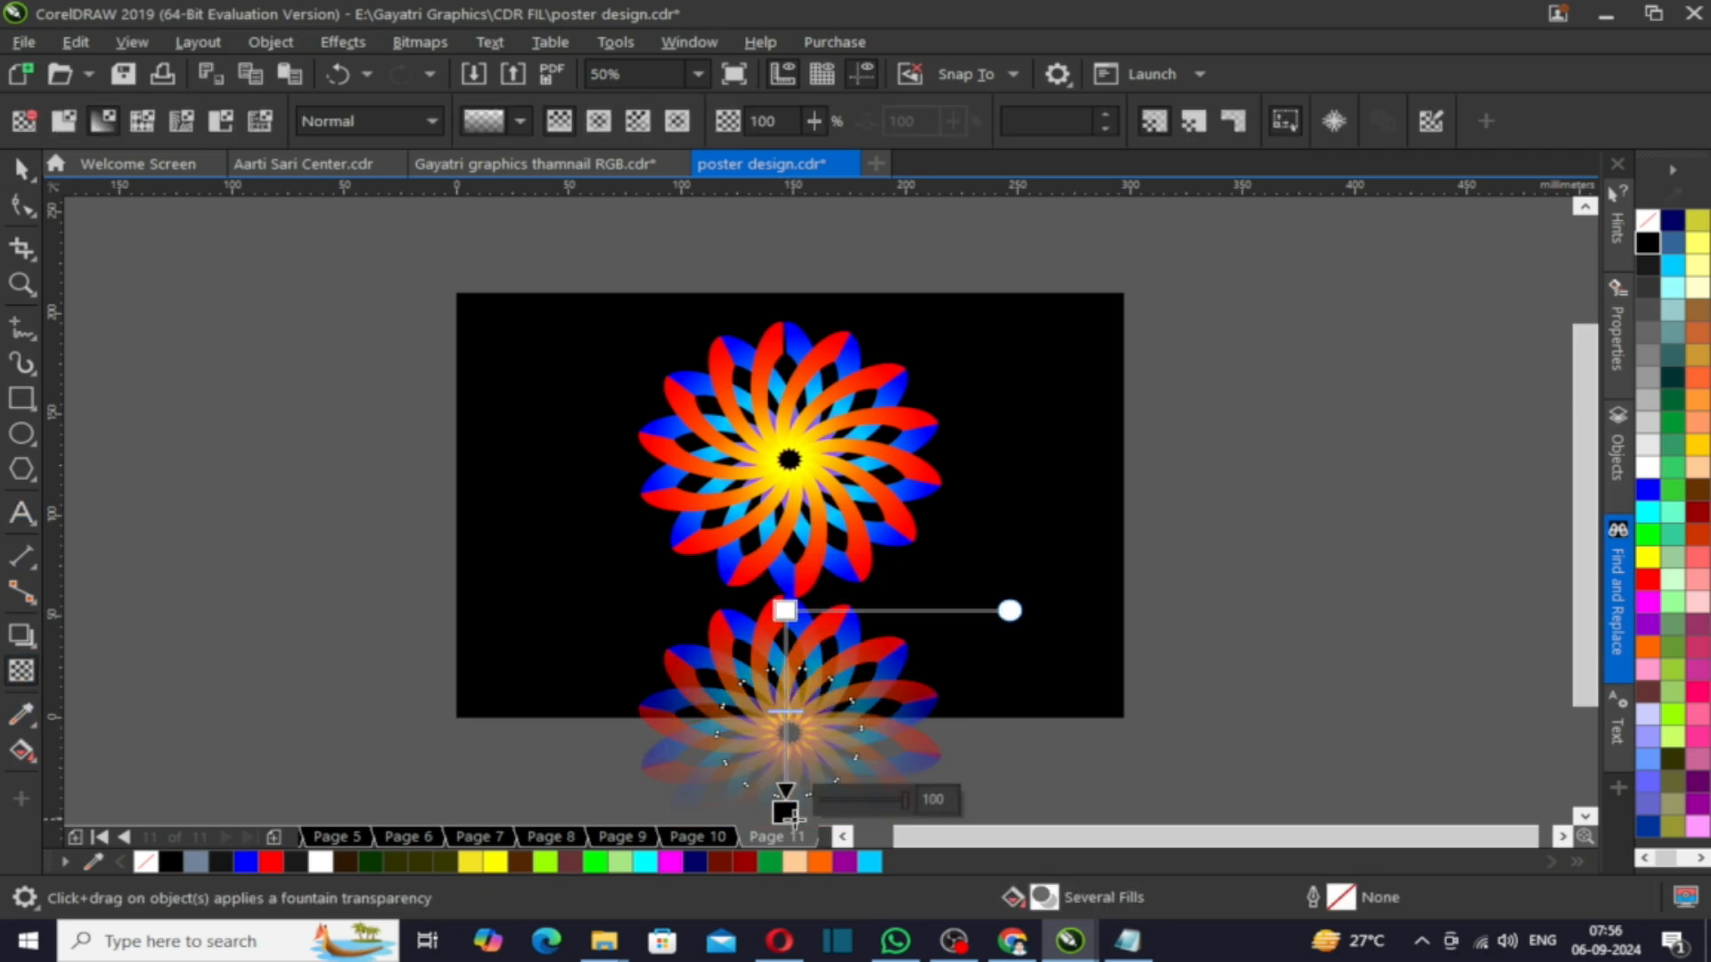
drag(782, 740, 784, 627)
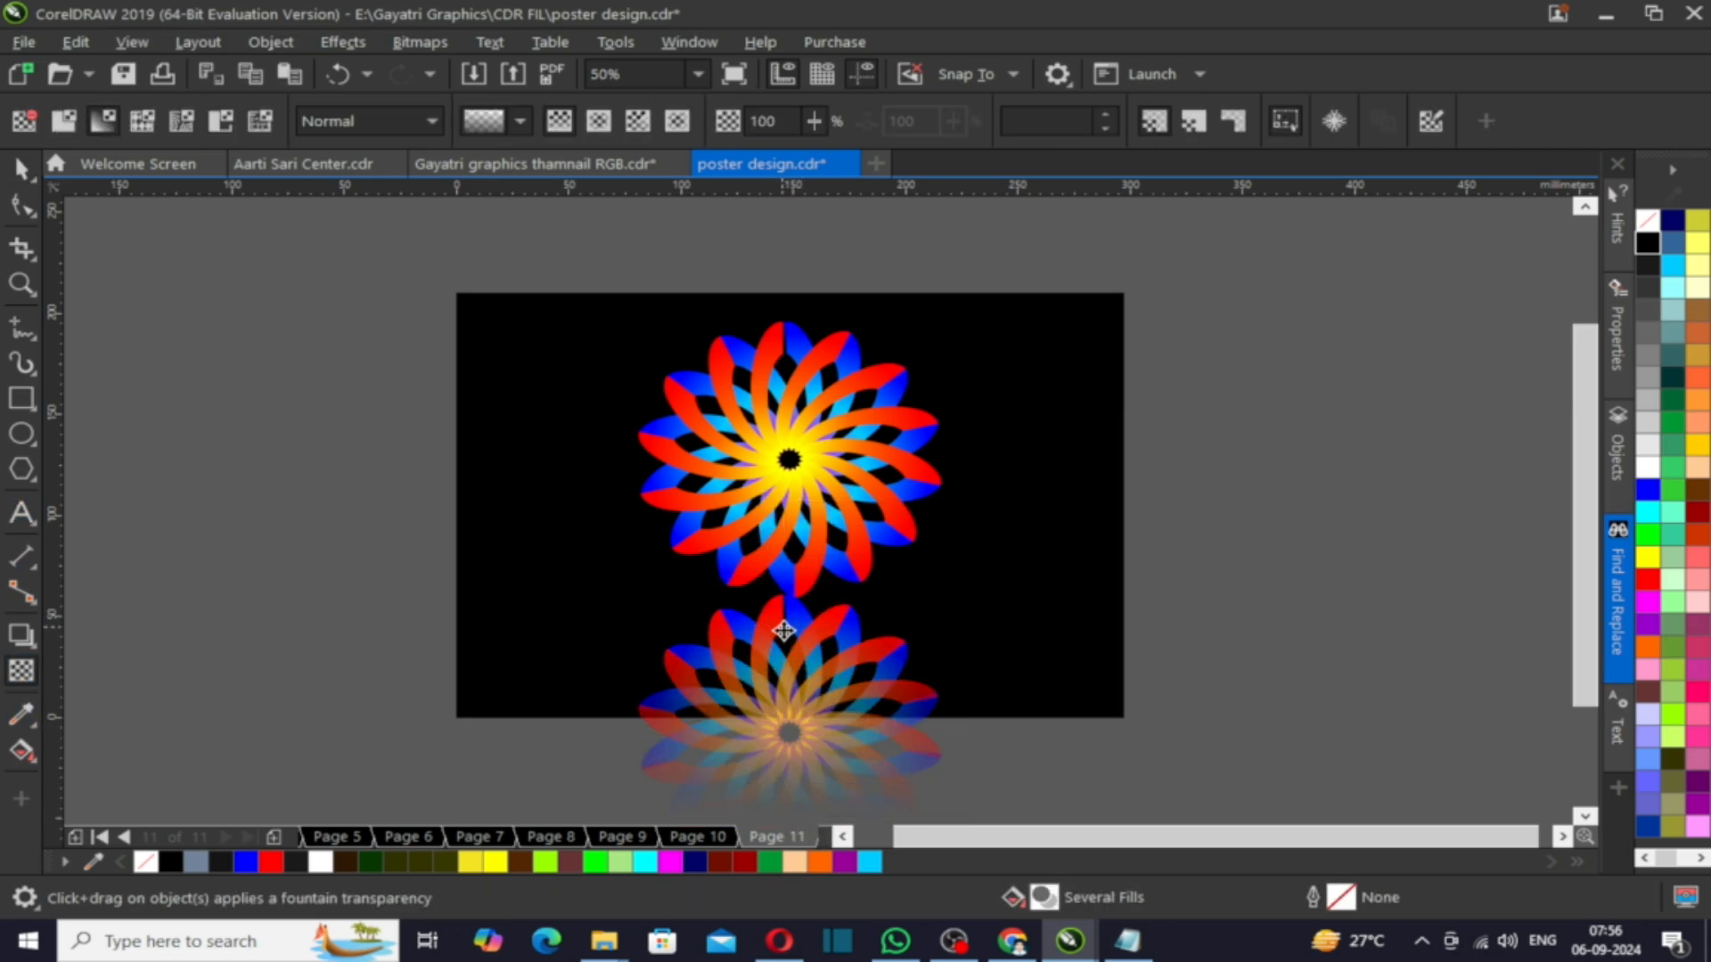
click(285, 608)
key(space)
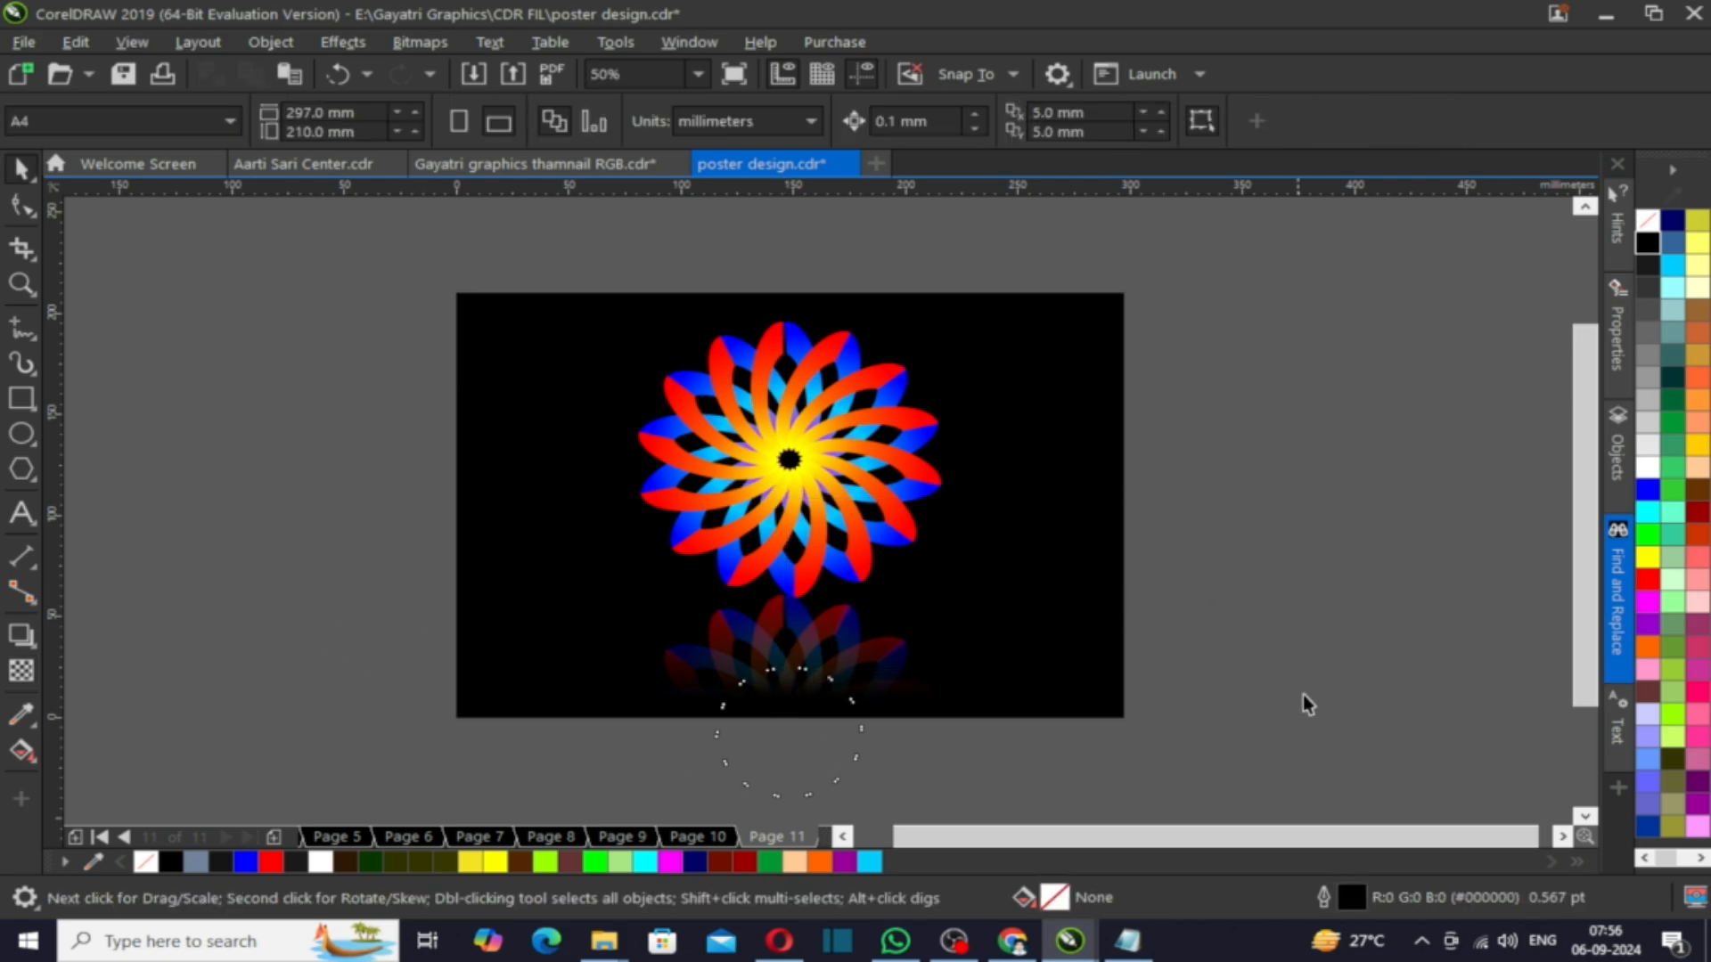
- Apply an elliptical fountain fill to the background with a blue centre fading to black at the edges
click(524, 385)
key(g)
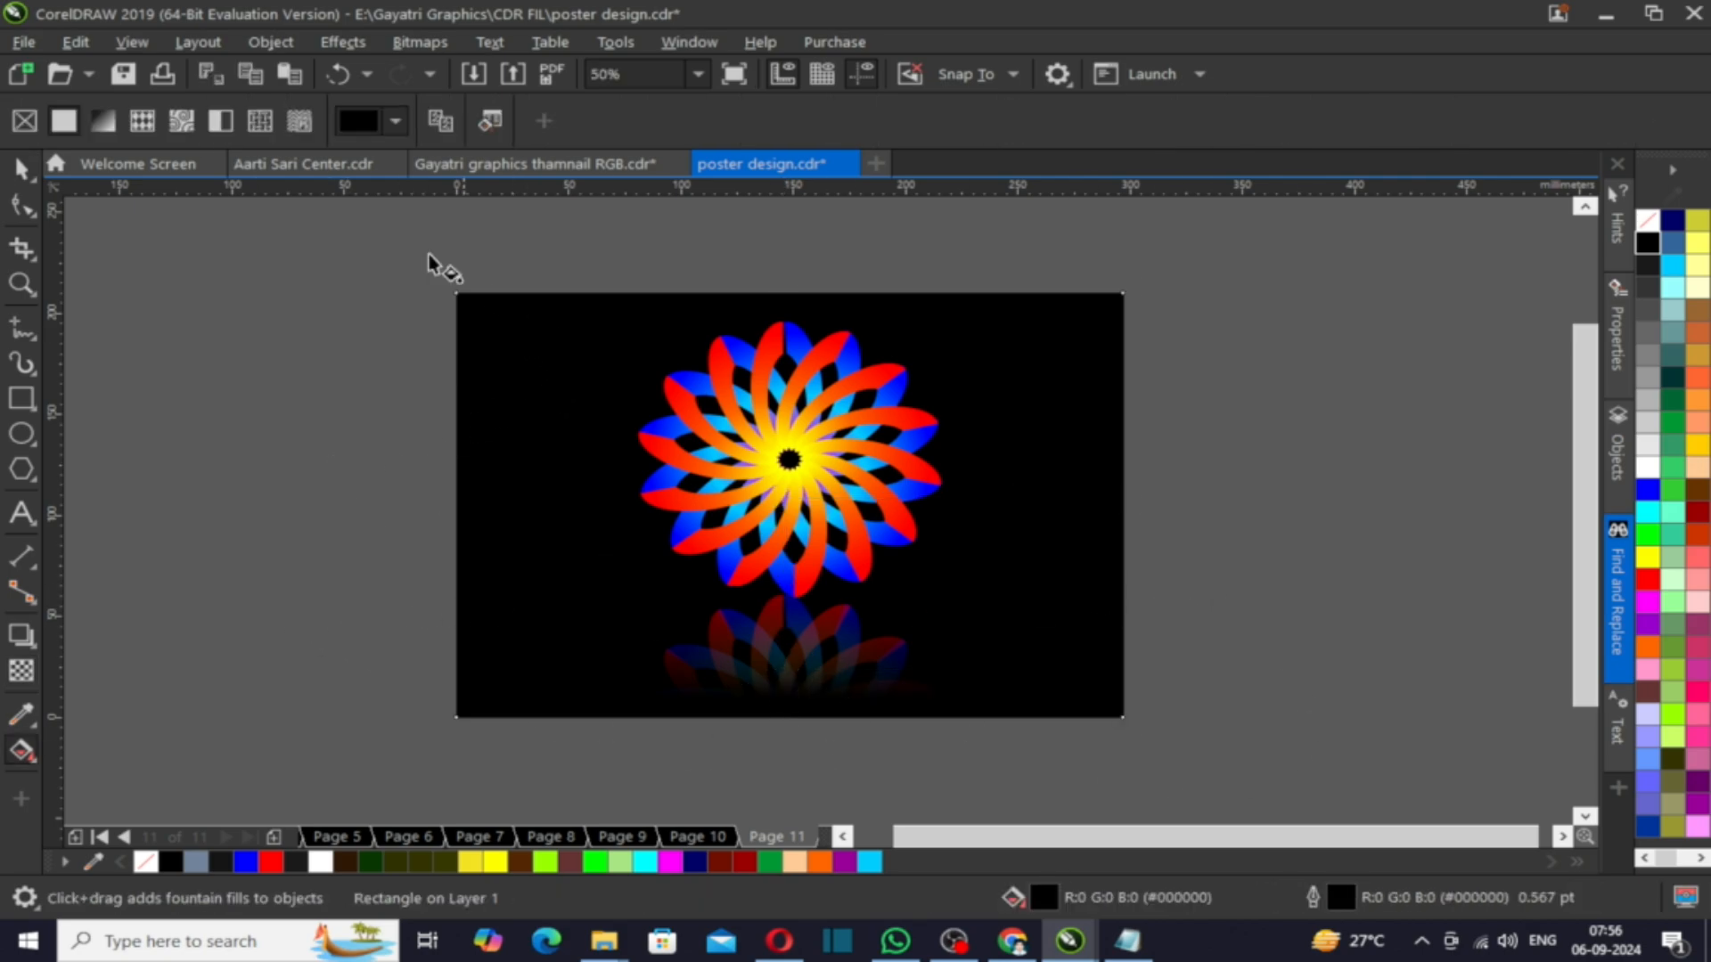
click(102, 121)
click(483, 120)
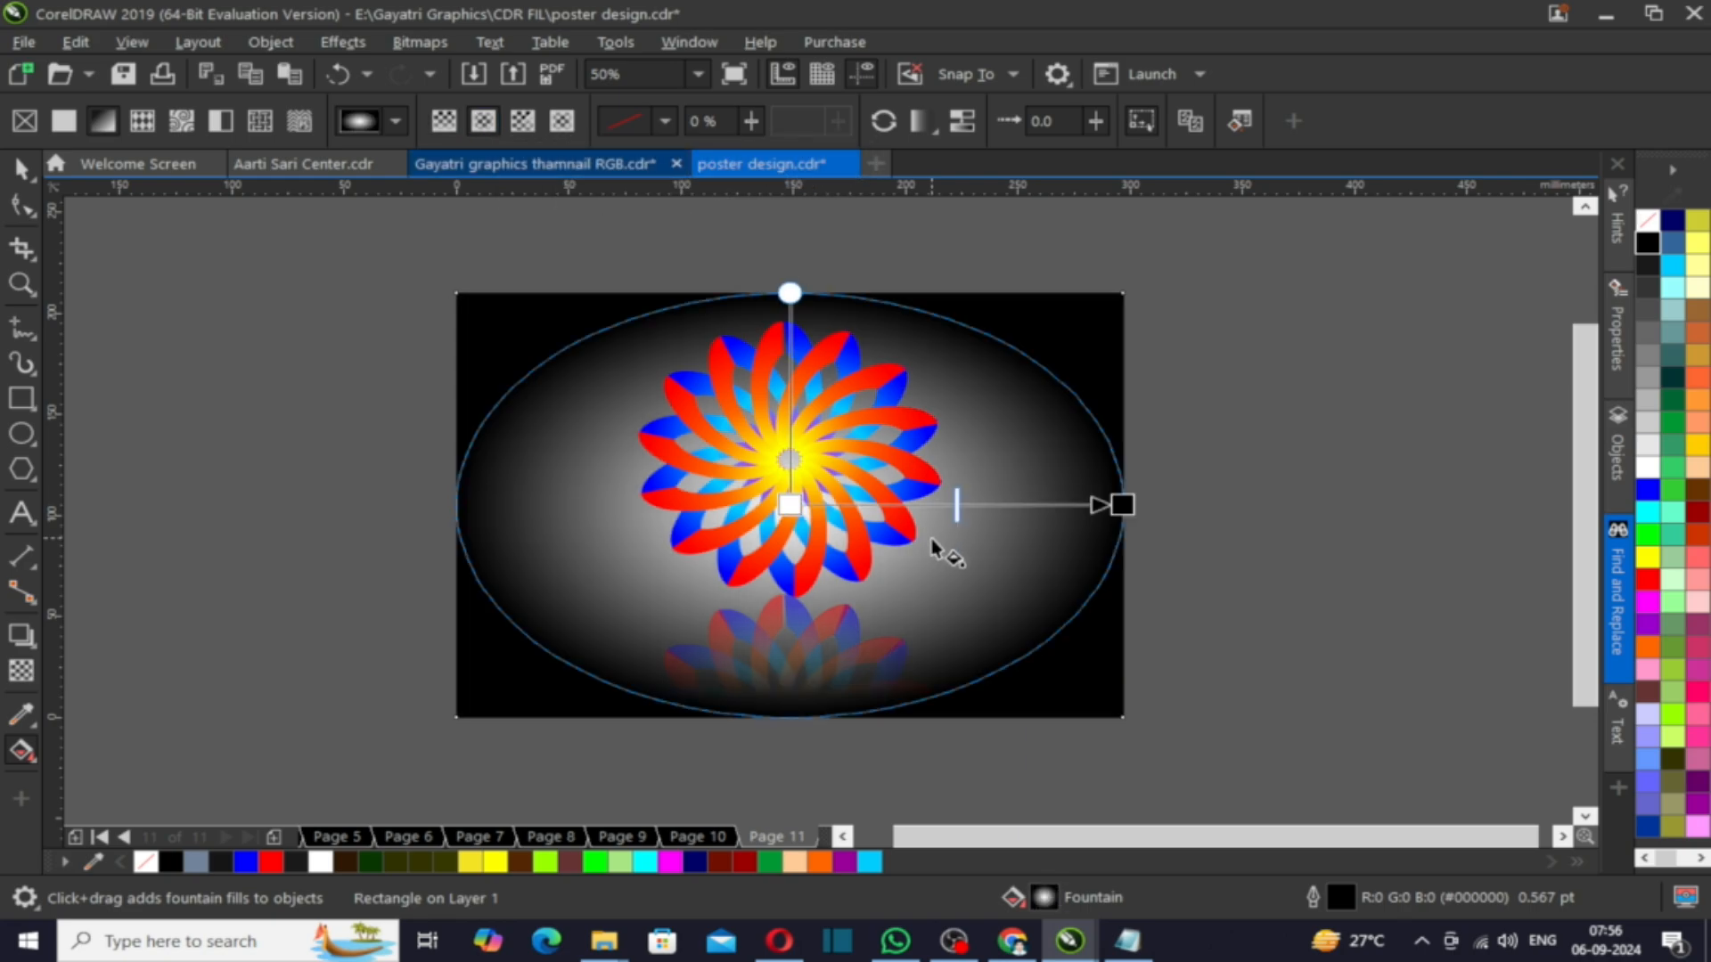
click(790, 505)
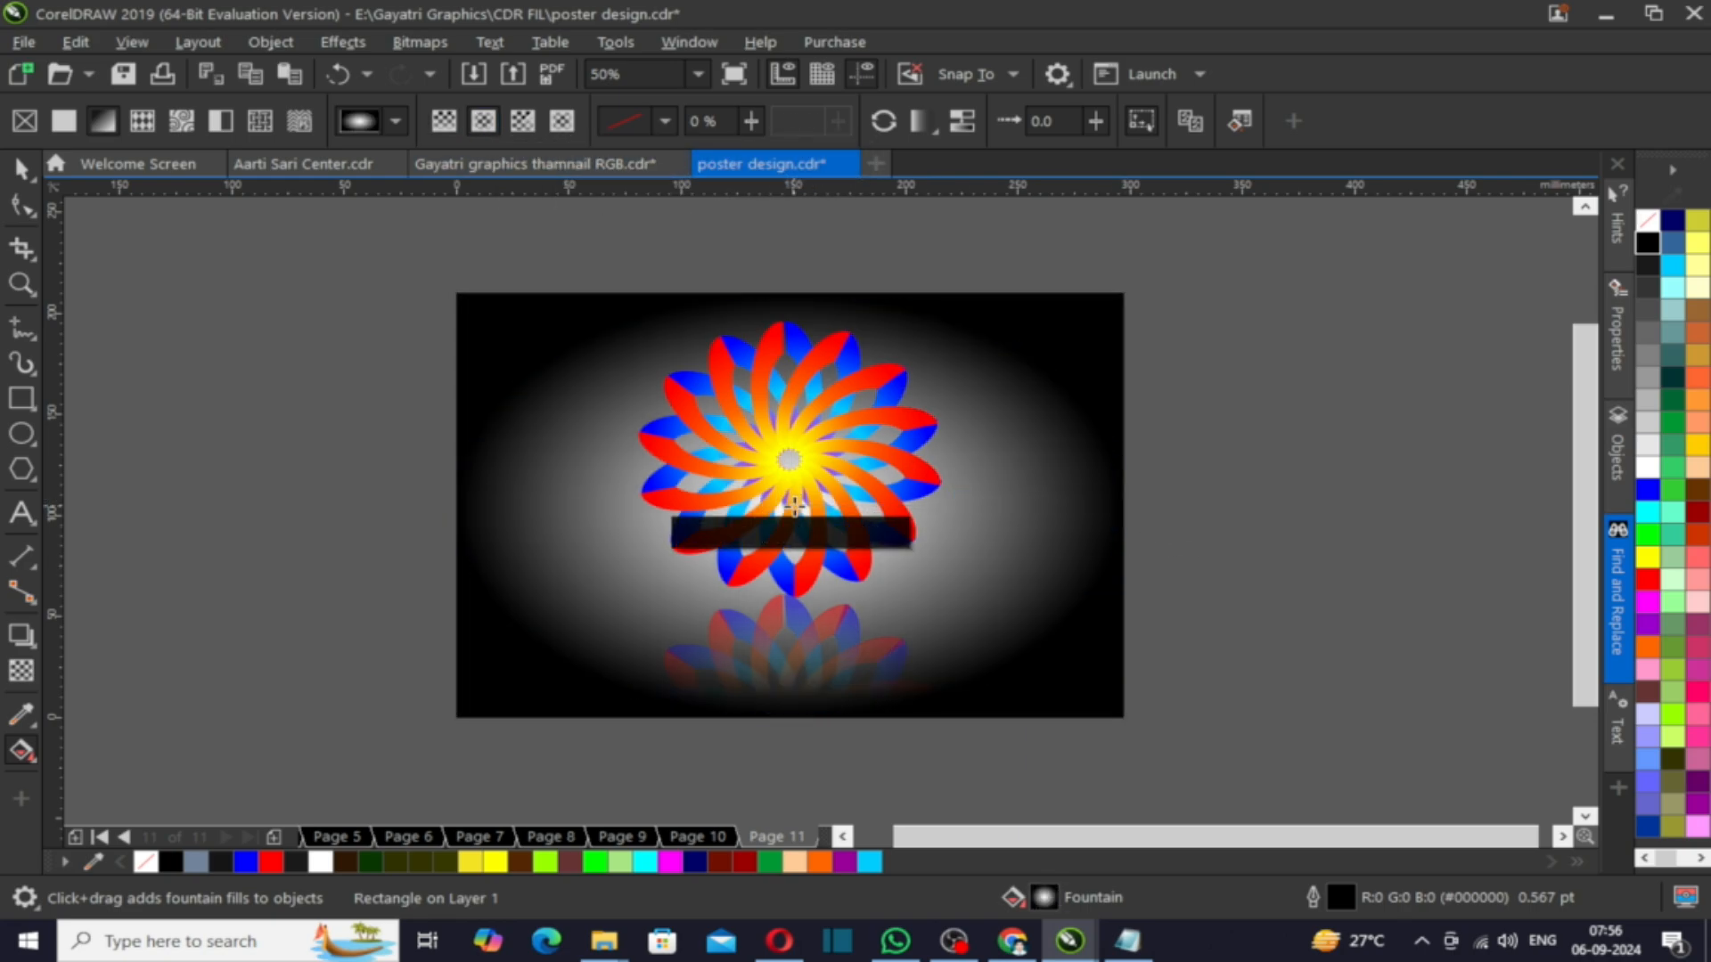
click(1648, 490)
click(1323, 664)
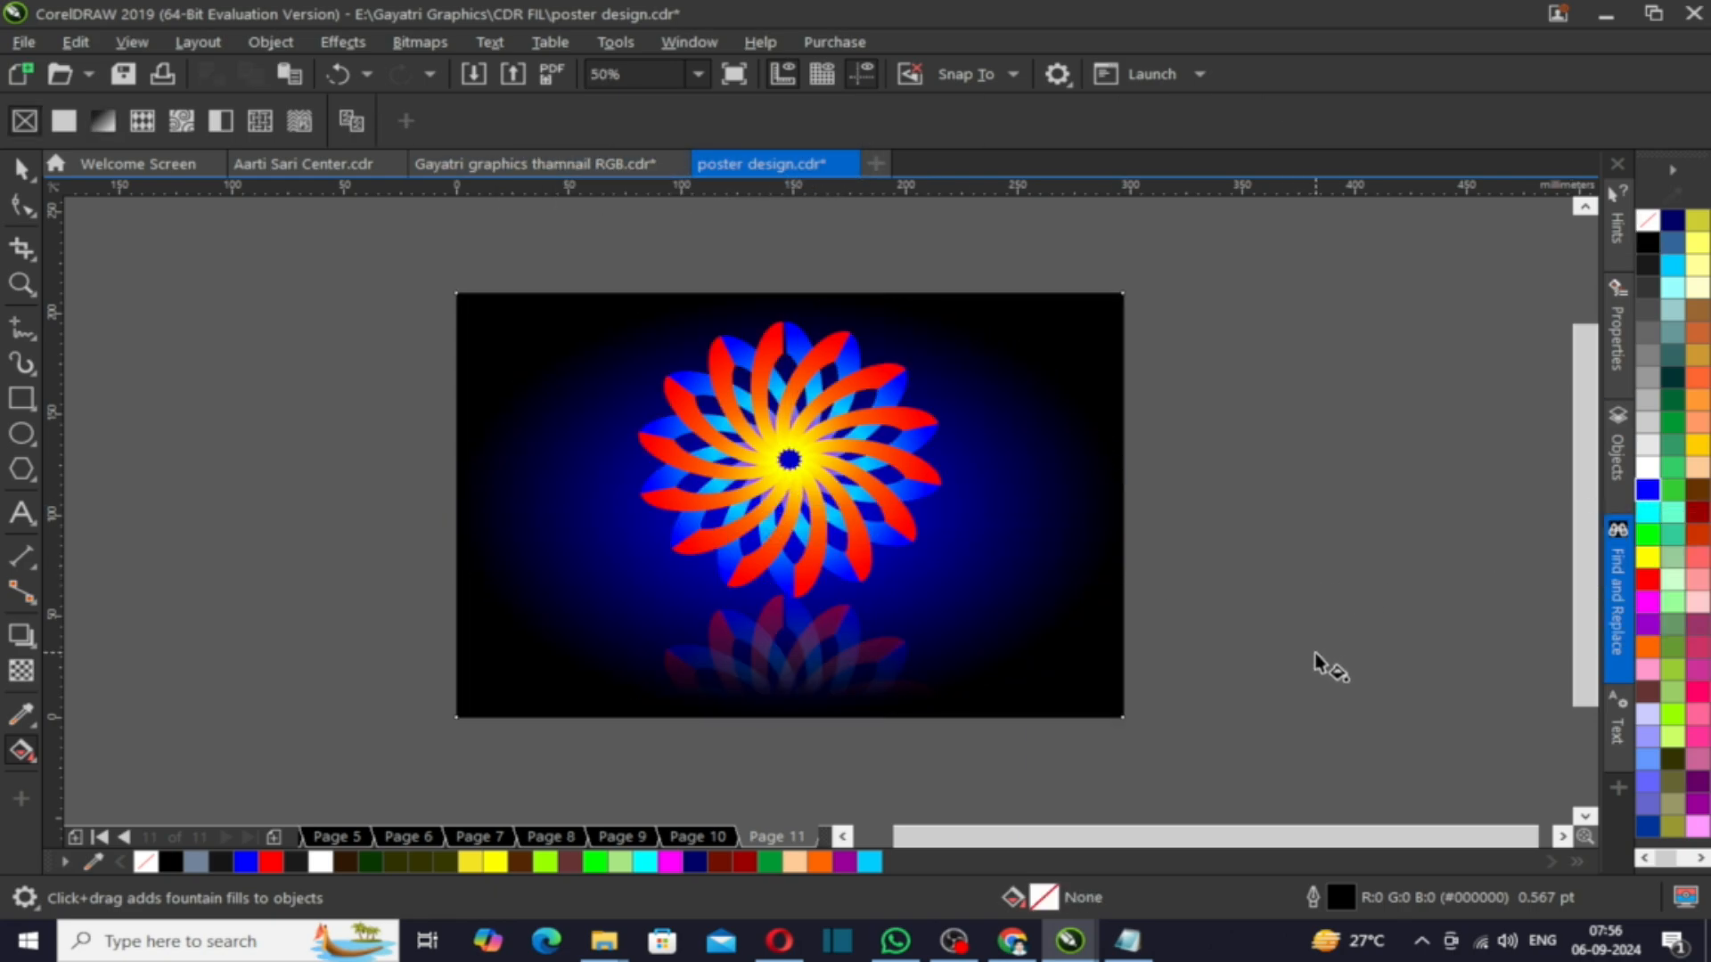
- Zoom to the background to view the finished poster design
key(space)
click(1123, 580)
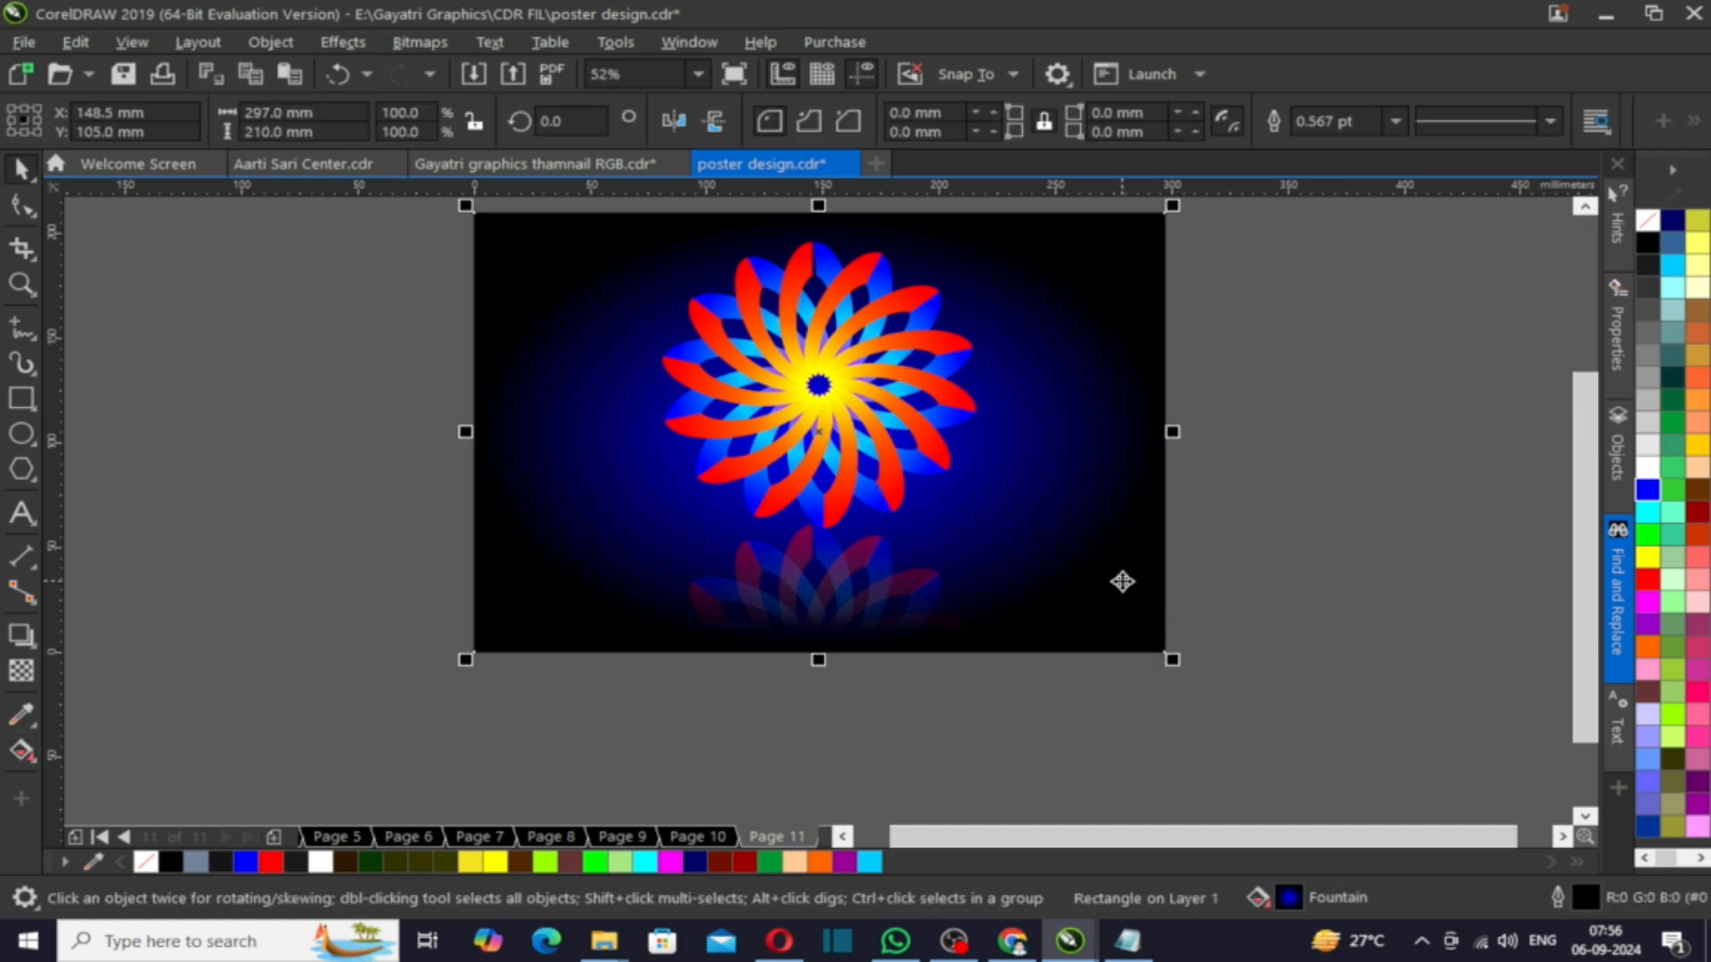
key(shift+F2)
click(1355, 634)
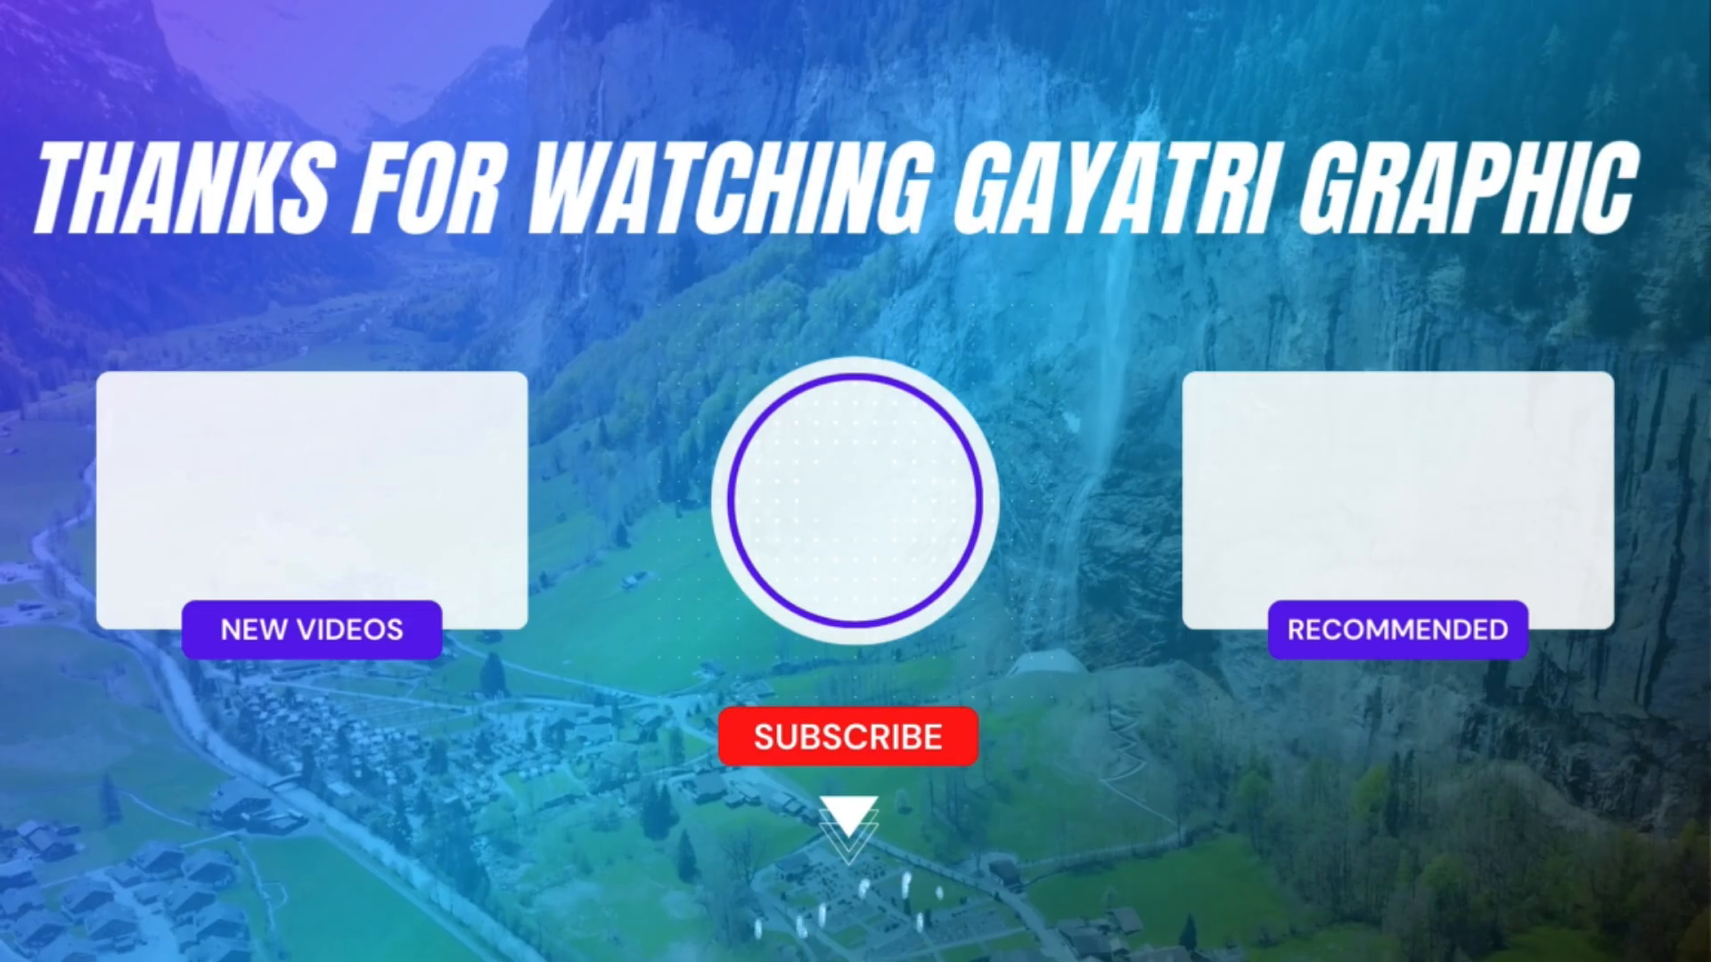